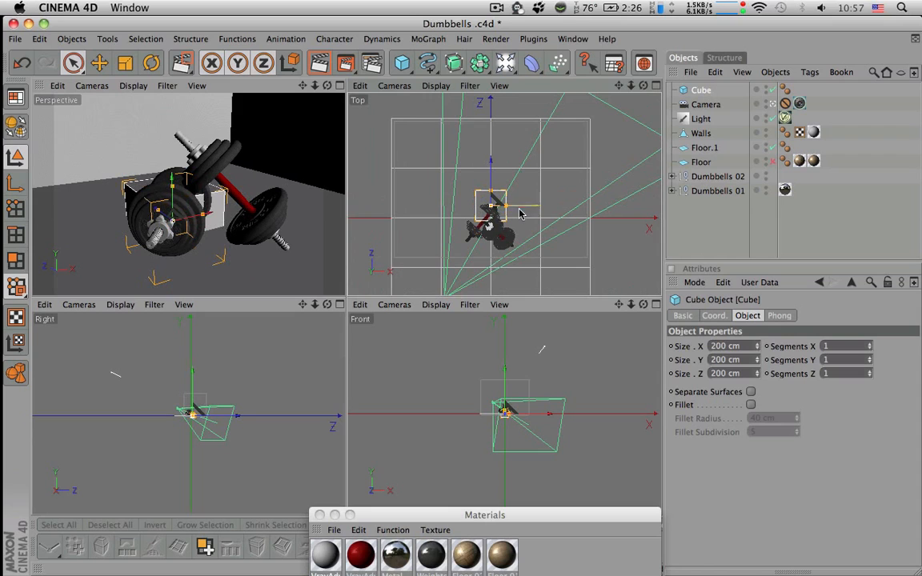
Resize the cube into a long, thin strip about 1433 cm in X and 50 cm in Z, and reduce its height
{"action": "left_click_drag", "start_coordinate": [505, 206], "coordinate": [597, 206]}
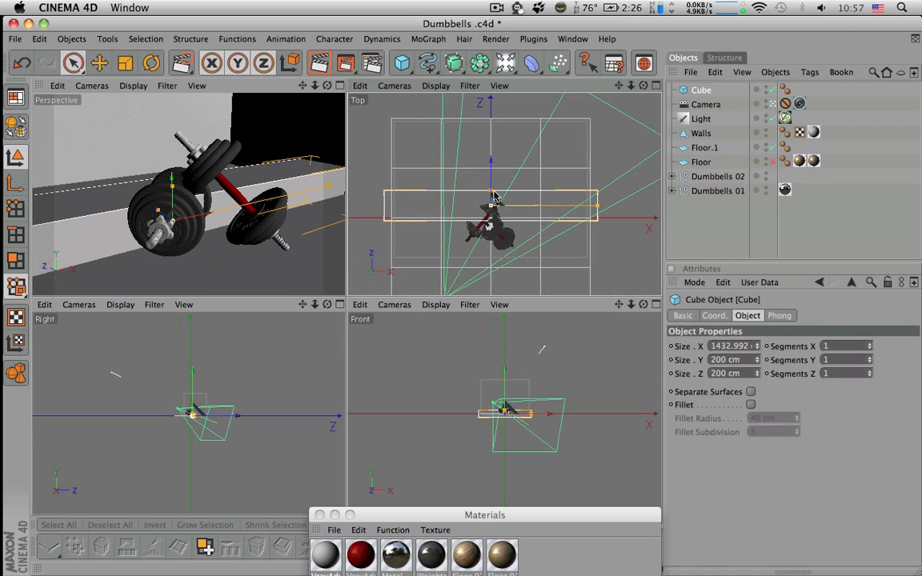
{"action": "left_click_drag", "start_coordinate": [490, 191], "coordinate": [488, 218]}
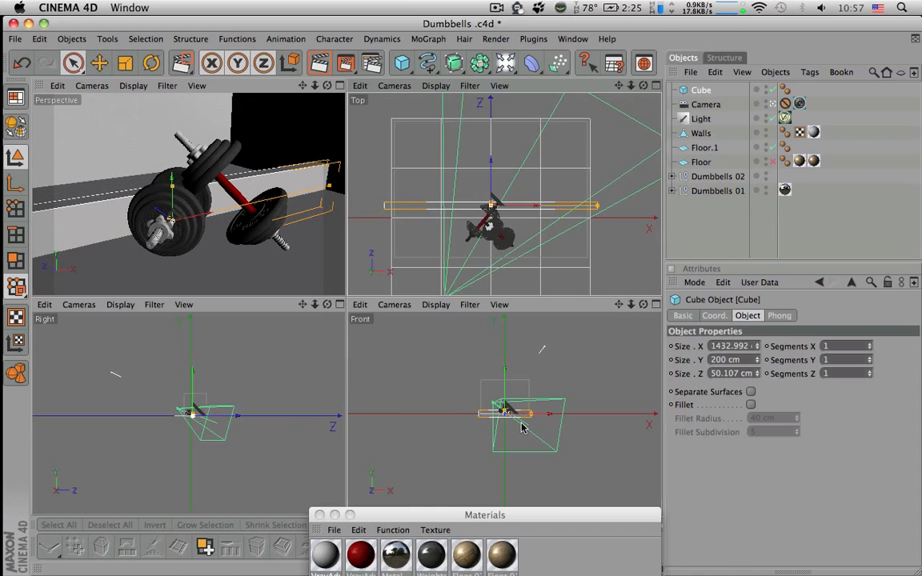
{"action": "scroll", "coordinate": [514, 419], "scroll_direction": "up", "scroll_amount": 10}
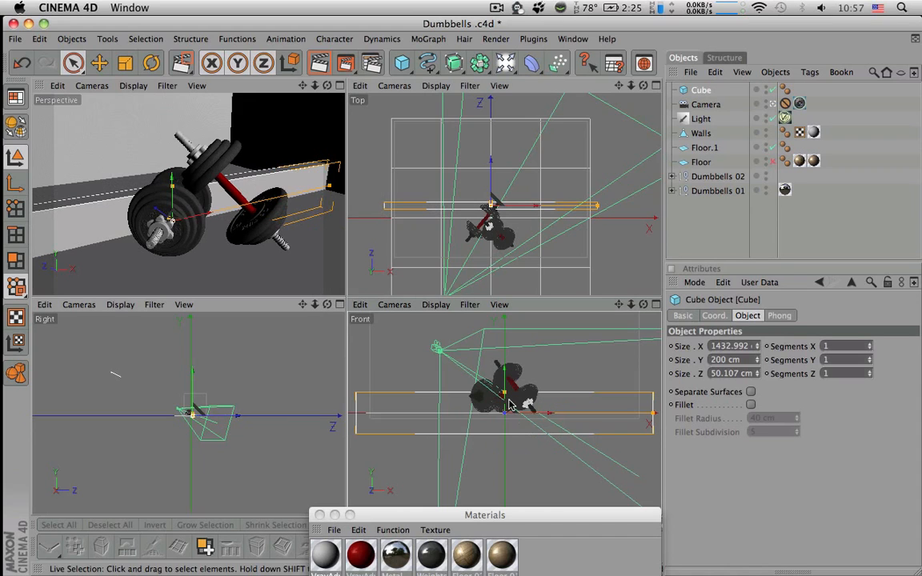
{"action": "mouse_move", "coordinate": [504, 392]}
{"action": "left_mouse_down"}
{"action": "mouse_move", "coordinate": [504, 407]}
{"action": "mouse_move", "coordinate": [505, 384]}
{"action": "left_mouse_up"}
Move the strip along Z to the base of the back wall, working up close through the editor camera
{"action": "left_click_drag", "start_coordinate": [491, 183], "coordinate": [491, 107]}
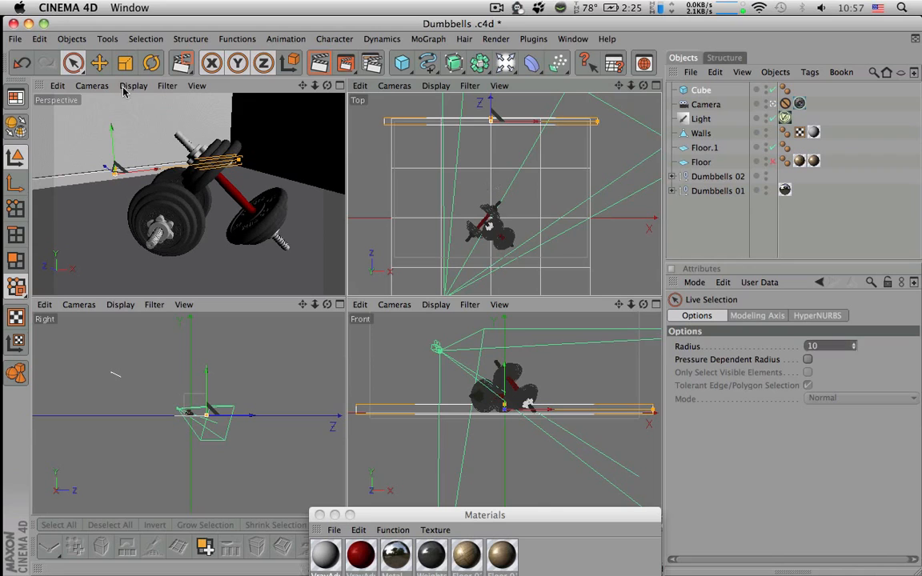
{"action": "left_click", "coordinate": [91, 86]}
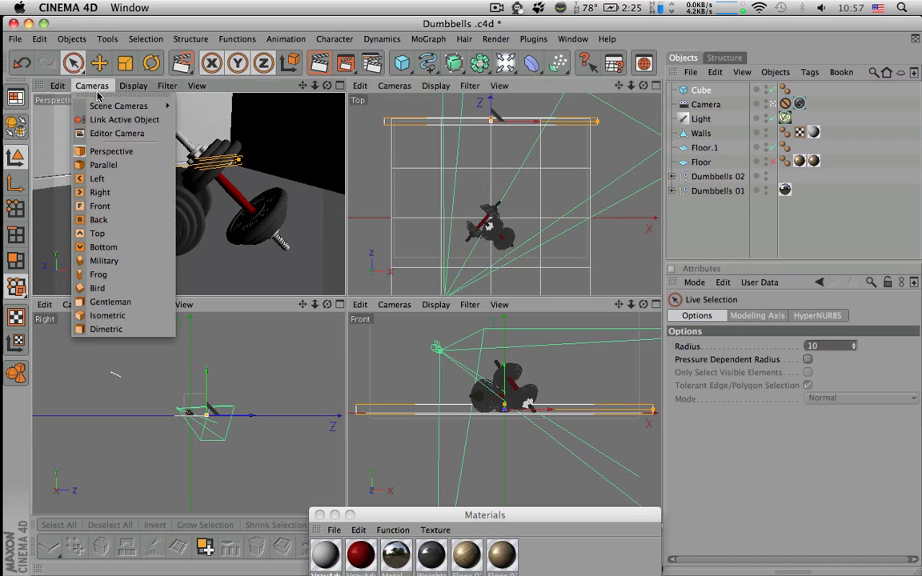
{"action": "left_click", "coordinate": [112, 135]}
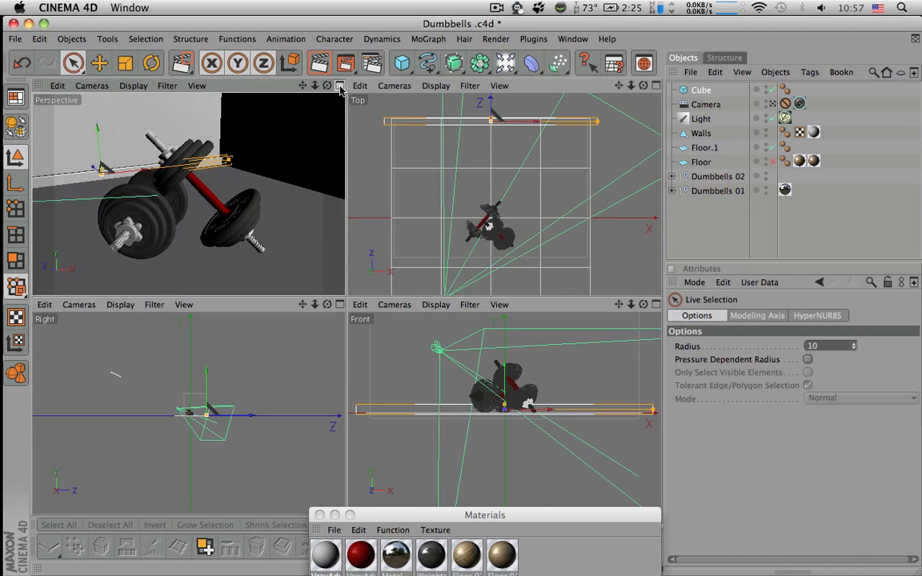
{"action": "left_click", "coordinate": [340, 86]}
{"action": "left_click_drag", "start_coordinate": [357, 168], "coordinate": [385, 212], "text": "alt"}
{"action": "middle_click_drag", "start_coordinate": [174, 193], "coordinate": [283, 239], "text": "alt"}
{"action": "right_click_drag", "start_coordinate": [283, 240], "coordinate": [380, 239], "text": "alt"}
{"action": "middle_click_drag", "start_coordinate": [282, 239], "coordinate": [330, 271], "text": "alt"}
{"action": "middle_click_drag", "start_coordinate": [284, 220], "coordinate": [376, 244], "text": "alt"}
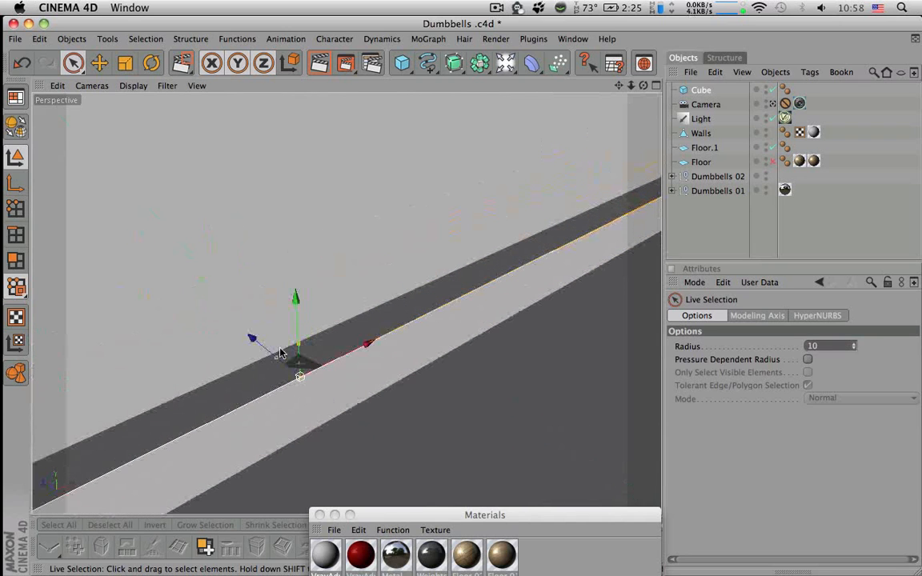
{"action": "left_click_drag", "start_coordinate": [276, 358], "coordinate": [432, 376]}
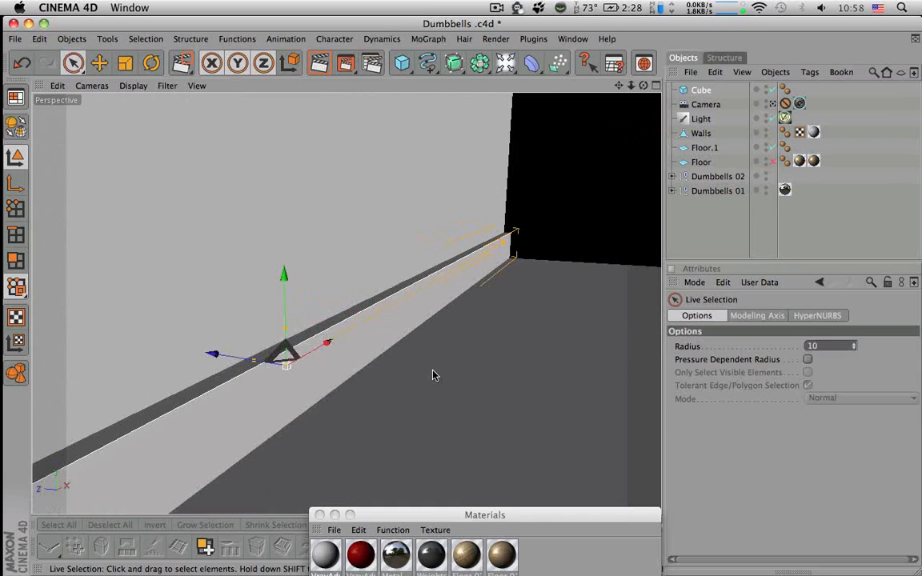
Make the strip editable and bevel its upper front edge with an inner offset of -2.3 cm
{"action": "left_click", "coordinate": [328, 369]}
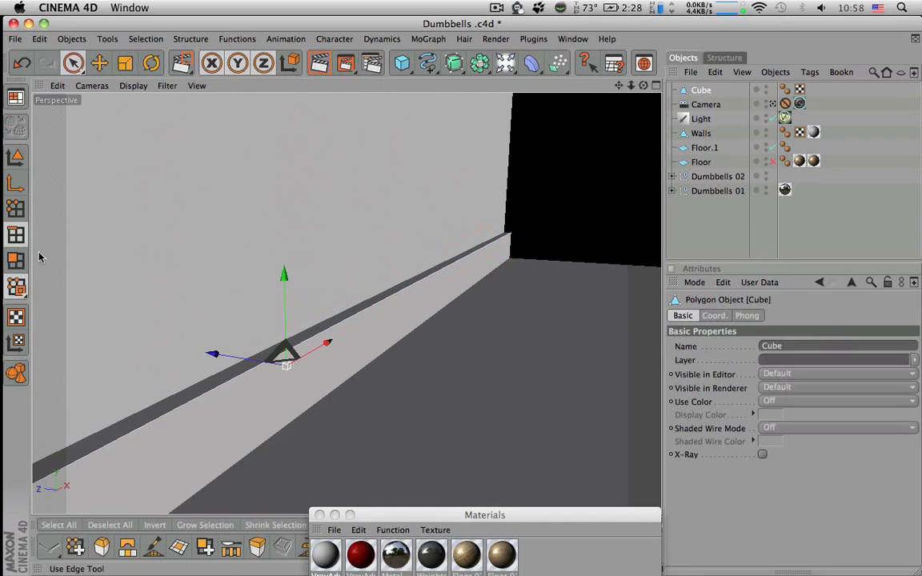
{"action": "left_click", "coordinate": [227, 386]}
{"action": "left_click_drag", "start_coordinate": [227, 385], "coordinate": [124, 381], "text": "alt"}
{"action": "left_click_drag", "start_coordinate": [320, 332], "coordinate": [376, 332], "text": "alt"}
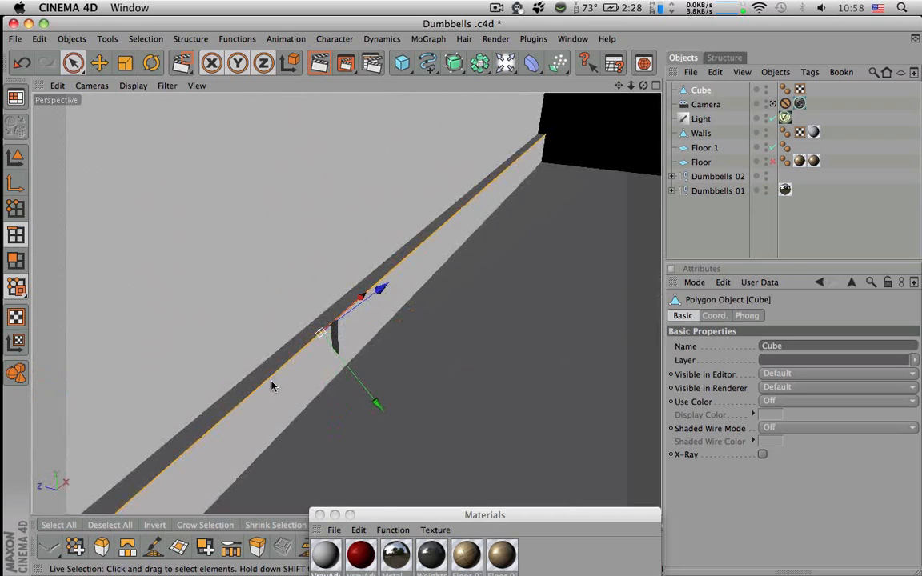
{"action": "left_click_drag", "start_coordinate": [377, 520], "coordinate": [596, 515]}
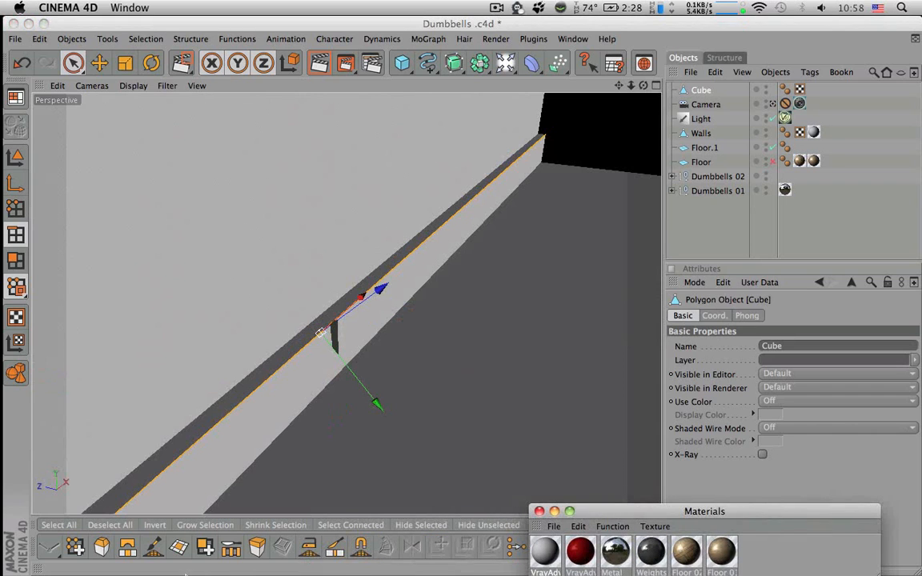
{"action": "left_click", "coordinate": [98, 542]}
{"action": "left_click_drag", "start_coordinate": [287, 363], "coordinate": [397, 369]}
{"action": "key", "text": "super+shift+z"}
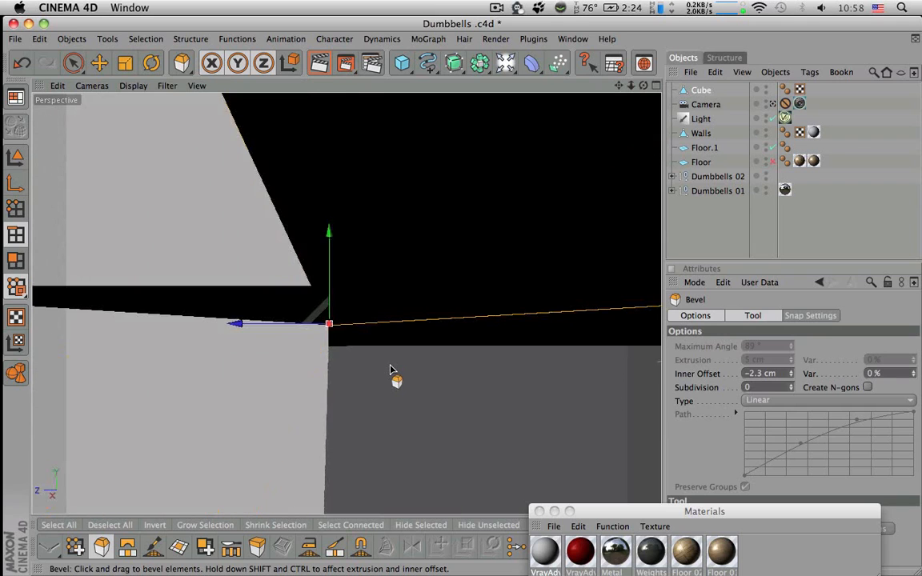
{"action": "key", "text": "super+shift+z"}
{"action": "key", "text": "space"}
{"action": "left_click_drag", "start_coordinate": [559, 202], "coordinate": [120, 304], "text": "alt"}
{"action": "scroll", "coordinate": [396, 331], "scroll_direction": "down", "scroll_amount": 4}
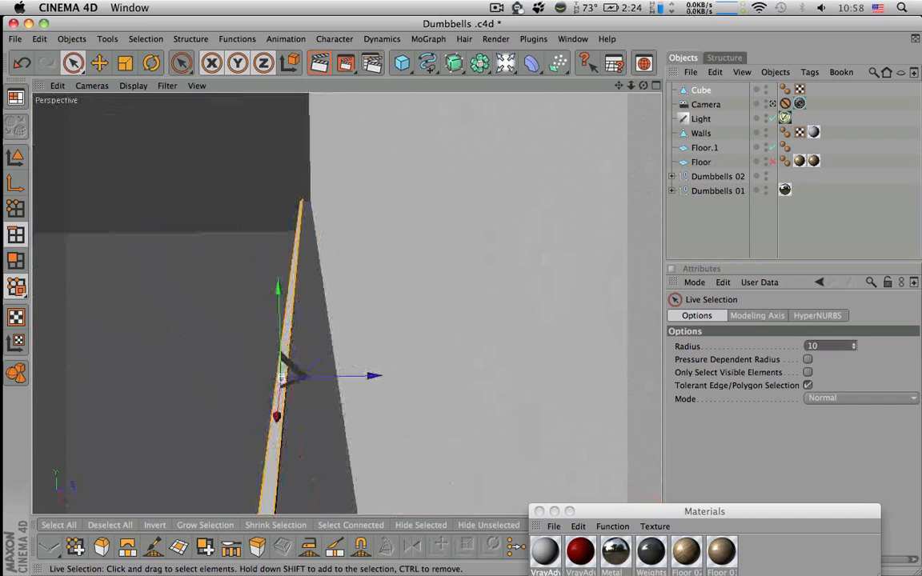
Push the whole beveled strip along Z farther into the back wall so only a shallow baseboard projects
{"action": "left_click", "coordinate": [15, 157]}
{"action": "left_click_drag", "start_coordinate": [446, 488], "coordinate": [504, 439], "text": "alt"}
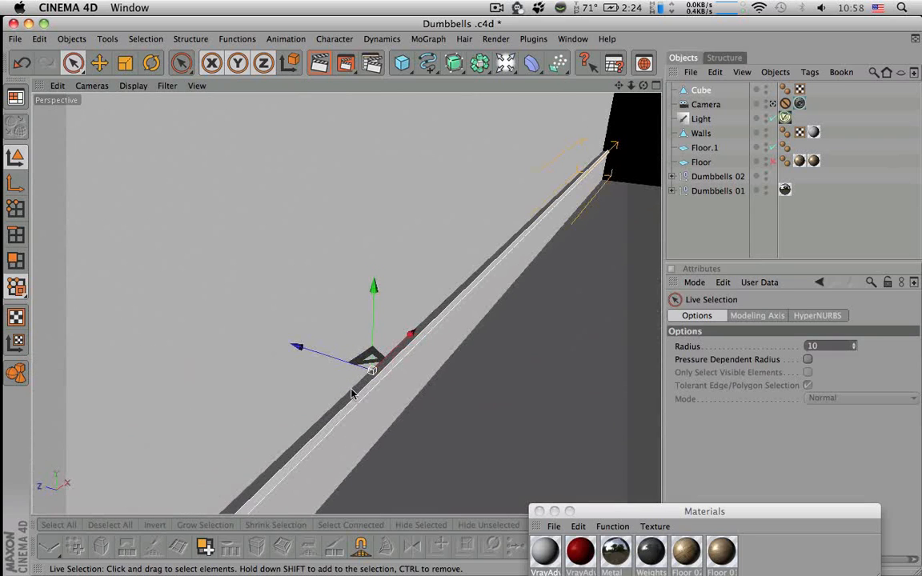
{"action": "mouse_move", "coordinate": [316, 351]}
{"action": "left_mouse_down"}
{"action": "mouse_move", "coordinate": [309, 358]}
{"action": "mouse_move", "coordinate": [329, 362]}
{"action": "left_mouse_up"}
{"action": "left_click_drag", "start_coordinate": [298, 345], "coordinate": [321, 356]}
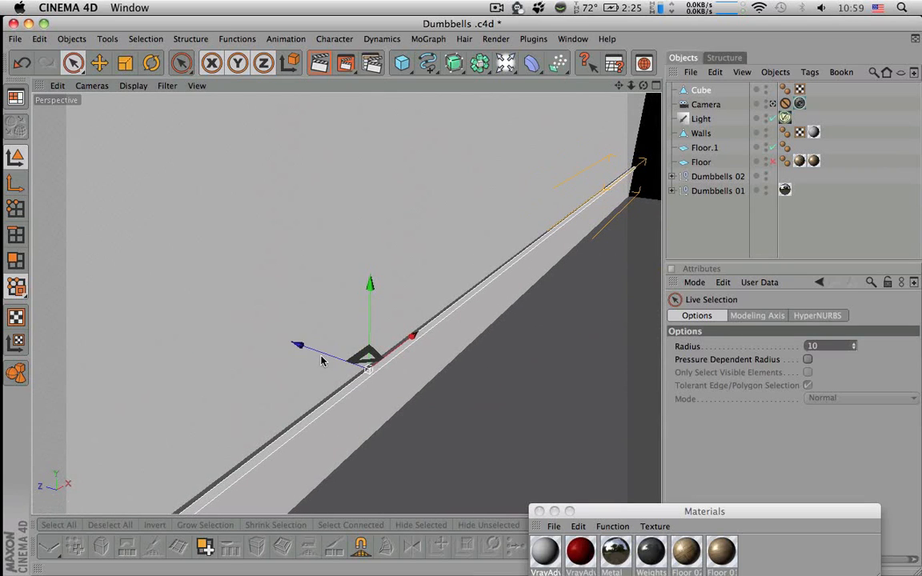
{"action": "left_click_drag", "start_coordinate": [449, 359], "coordinate": [224, 166], "text": "alt"}
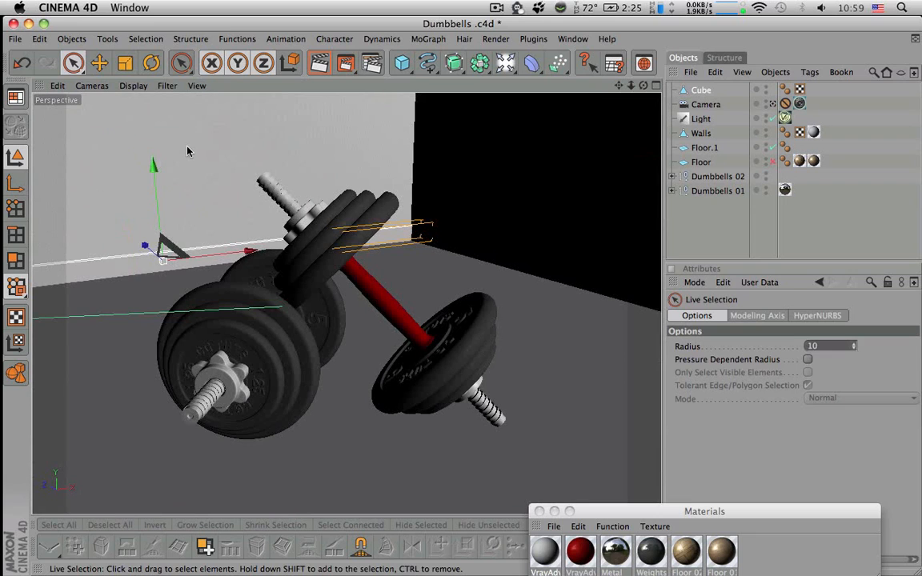
Look through the scene camera and test-render a region around the baseboard on the back wall
{"action": "left_click", "coordinate": [92, 86]}
{"action": "mouse_move", "coordinate": [133, 85]}
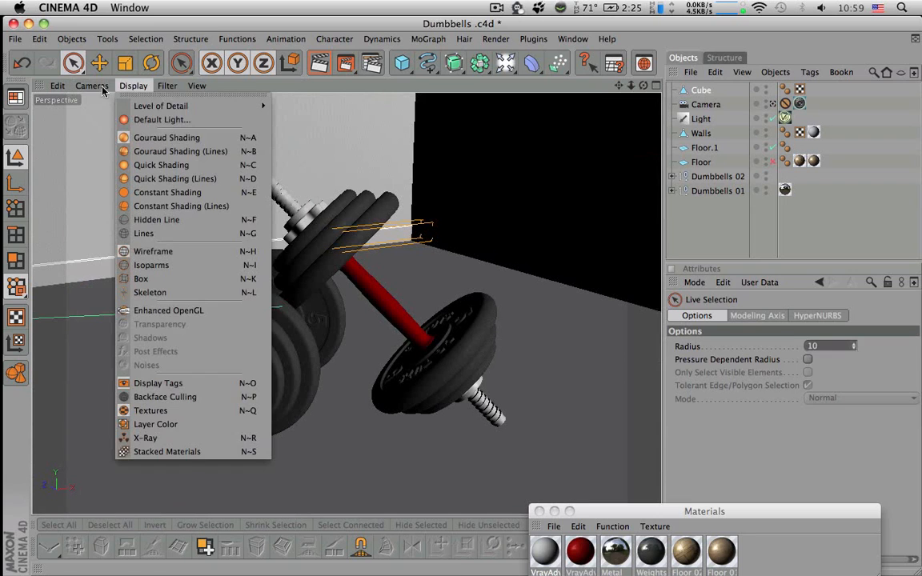
{"action": "mouse_move", "coordinate": [92, 85]}
{"action": "mouse_move", "coordinate": [128, 103]}
{"action": "left_click", "coordinate": [204, 103]}
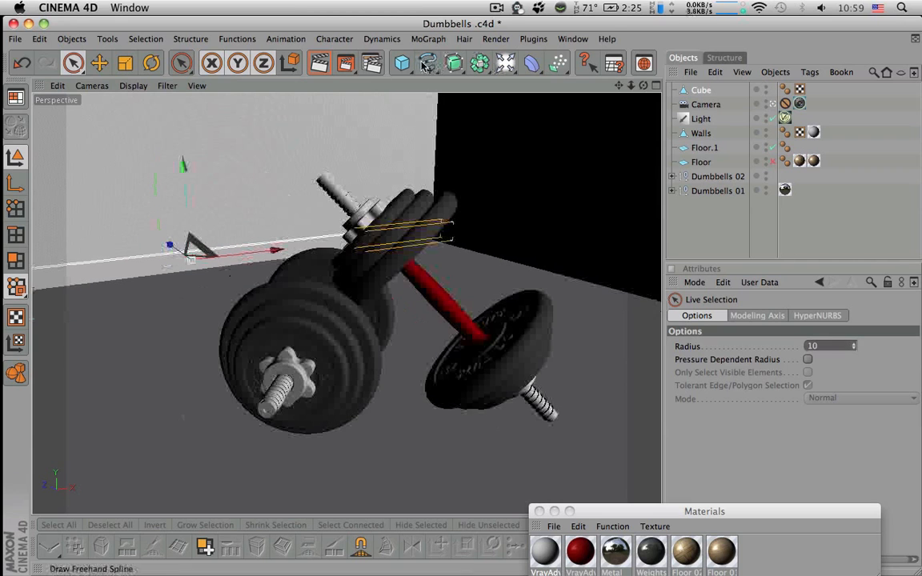
{"action": "left_click", "coordinate": [371, 66]}
{"action": "left_click", "coordinate": [376, 74]}
{"action": "left_click_drag", "start_coordinate": [89, 217], "coordinate": [246, 292]}
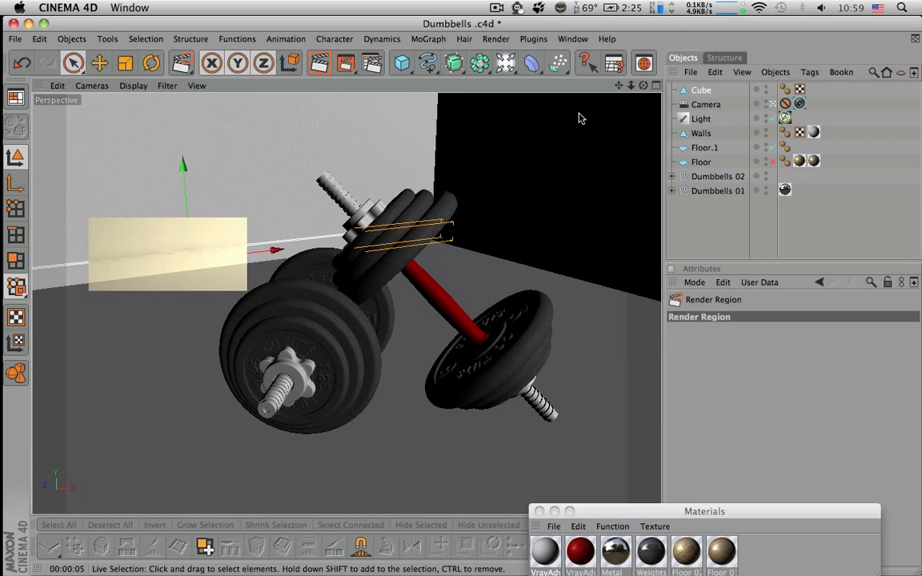
{"action": "left_click", "coordinate": [544, 132]}
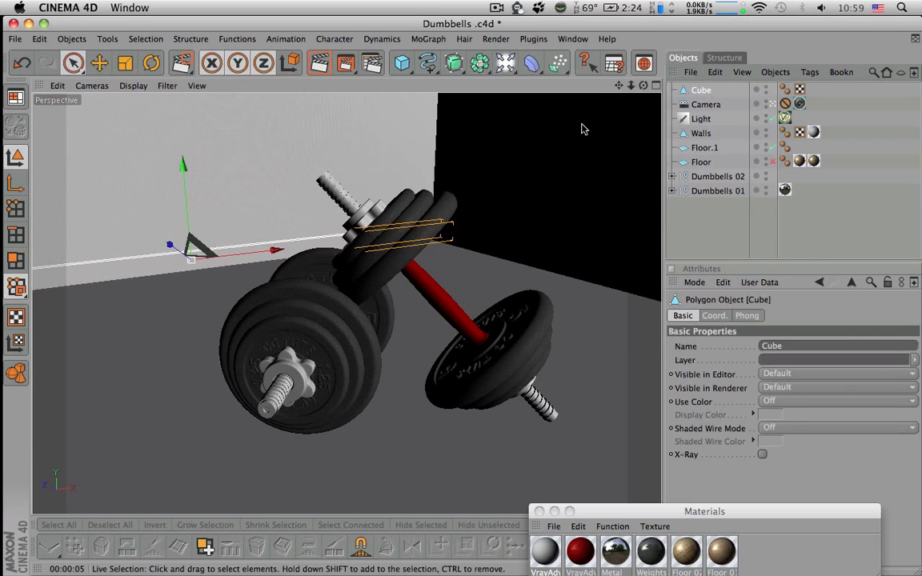
Leave the scene camera and fine-tune the baseboard's position against the back wall
{"action": "left_click", "coordinate": [773, 104]}
{"action": "left_click_drag", "start_coordinate": [496, 240], "coordinate": [536, 272], "text": "alt"}
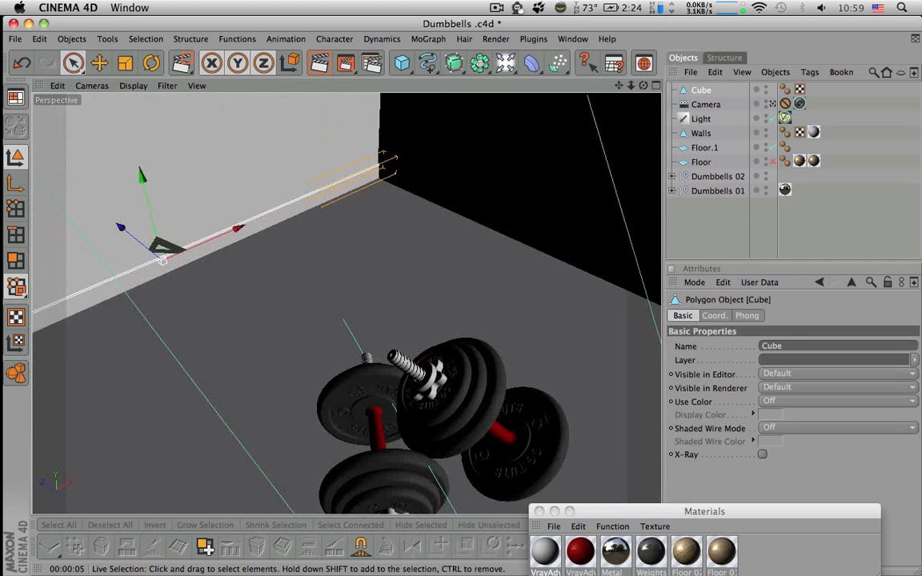
{"action": "right_click_drag", "start_coordinate": [456, 192], "coordinate": [529, 189], "text": "alt"}
{"action": "middle_click_drag", "start_coordinate": [240, 196], "coordinate": [386, 242], "text": "alt"}
{"action": "right_click_drag", "start_coordinate": [386, 243], "coordinate": [472, 243], "text": "alt"}
{"action": "middle_click_drag", "start_coordinate": [370, 252], "coordinate": [426, 302], "text": "alt"}
{"action": "left_click_drag", "start_coordinate": [368, 304], "coordinate": [428, 298], "text": "alt"}
{"action": "left_click_drag", "start_coordinate": [76, 340], "coordinate": [79, 341]}
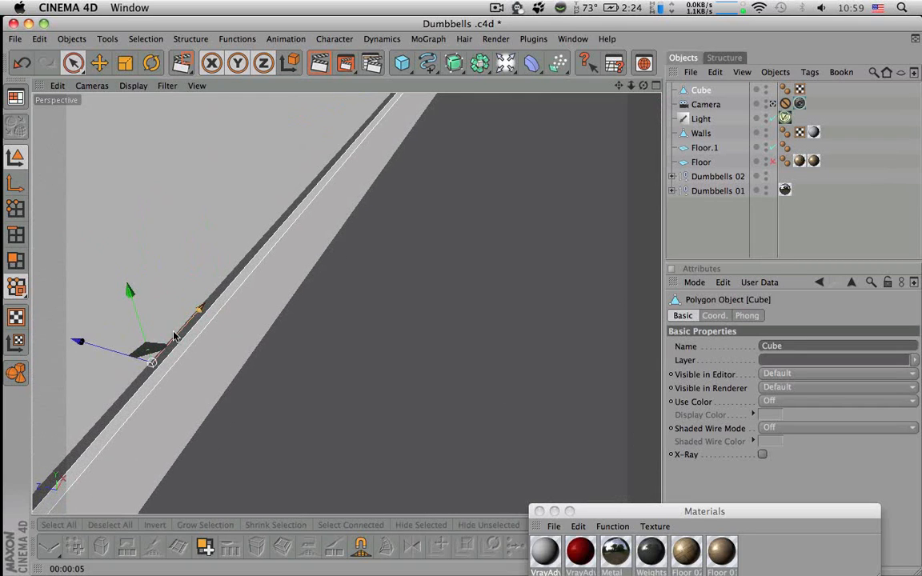
{"action": "right_click_drag", "start_coordinate": [174, 336], "coordinate": [128, 336], "text": "alt"}
{"action": "right_click_drag", "start_coordinate": [416, 322], "coordinate": [364, 323], "text": "alt"}
{"action": "left_click_drag", "start_coordinate": [362, 317], "coordinate": [207, 329], "text": "alt"}
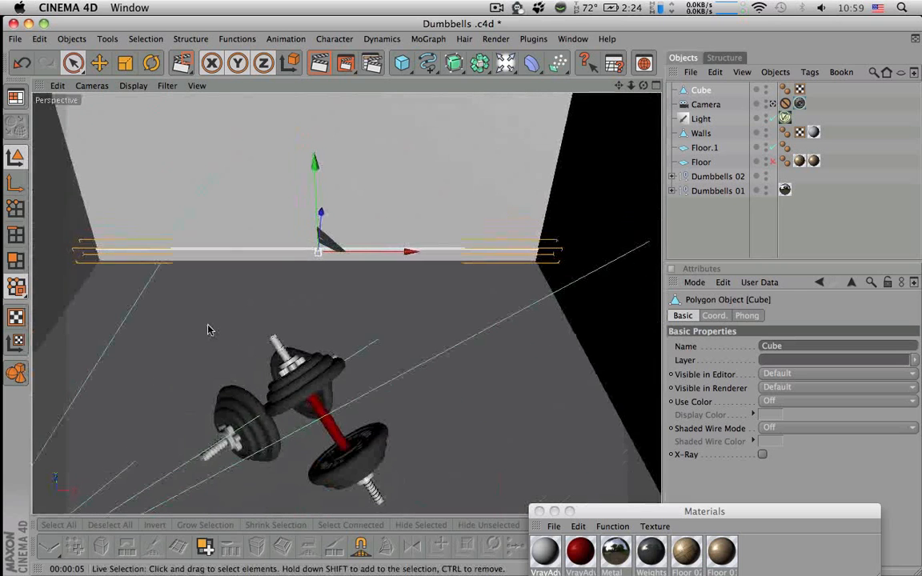
Duplicate the baseboard and rotate the copy about its vertical axis until it is perpendicular to the back wall
{"action": "left_click_drag", "start_coordinate": [703, 94], "coordinate": [703, 87], "text": "ctrl"}
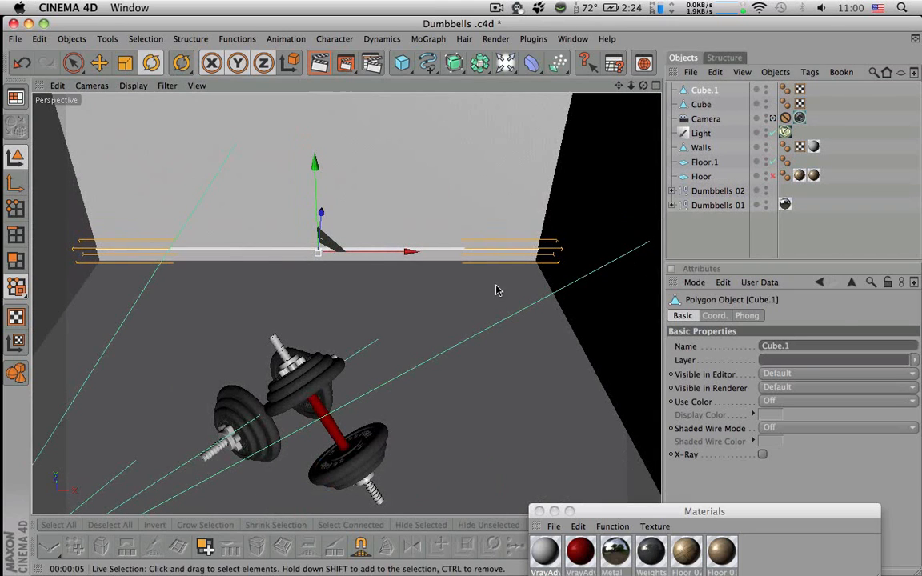
{"action": "key", "text": "r"}
{"action": "left_click_drag", "start_coordinate": [358, 276], "coordinate": [246, 291]}
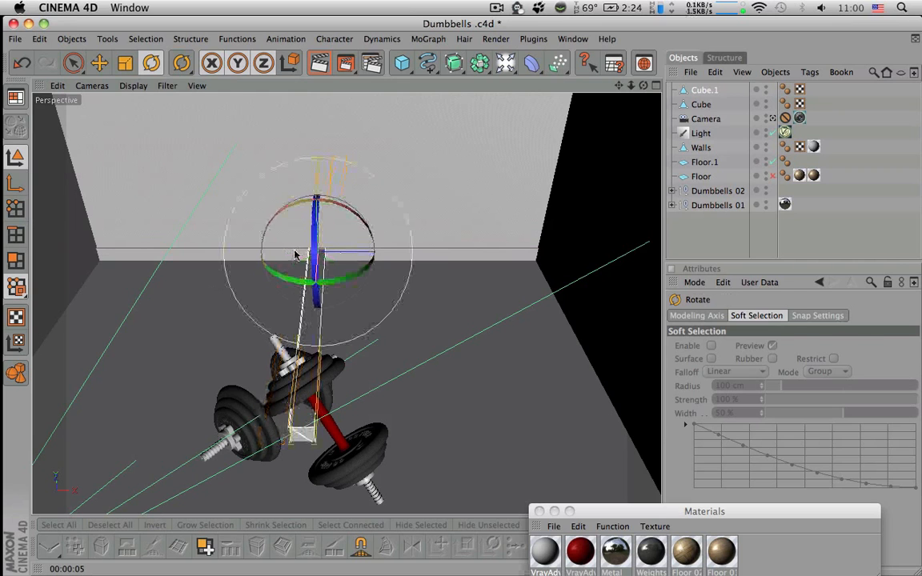
{"action": "key", "text": "space"}
Move the rotated baseboard copy against the base of the side wall on the right
{"action": "left_click_drag", "start_coordinate": [330, 257], "coordinate": [552, 264]}
{"action": "right_click_drag", "start_coordinate": [471, 299], "coordinate": [505, 323], "text": "alt"}
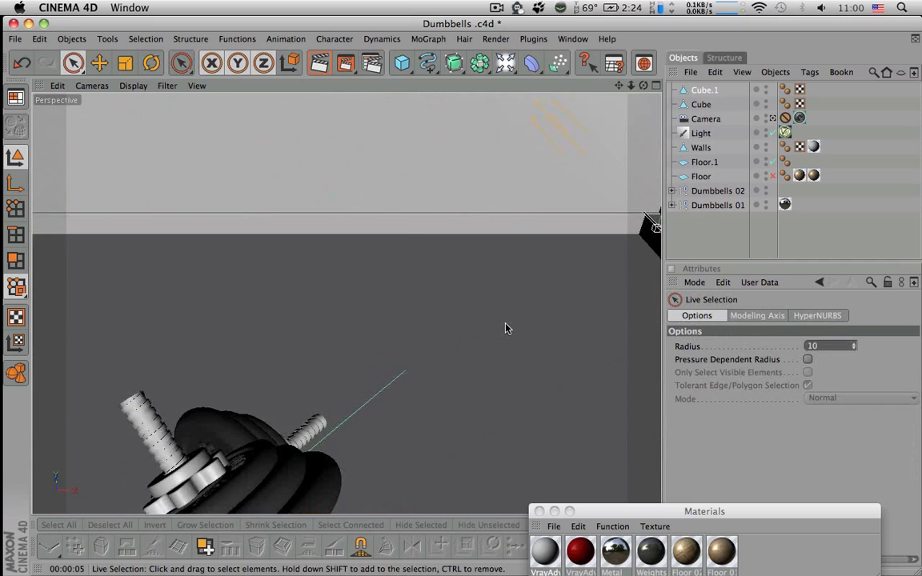
{"action": "middle_click_drag", "start_coordinate": [505, 324], "coordinate": [466, 324], "text": "alt"}
{"action": "left_click_drag", "start_coordinate": [467, 323], "coordinate": [489, 357], "text": "alt"}
{"action": "left_click_drag", "start_coordinate": [493, 199], "coordinate": [627, 208]}
{"action": "scroll", "coordinate": [538, 199], "scroll_direction": "down", "scroll_amount": 7}
{"action": "middle_click_drag", "start_coordinate": [627, 208], "coordinate": [253, 218], "text": "alt"}
{"action": "left_click_drag", "start_coordinate": [253, 218], "coordinate": [265, 220], "text": "alt"}
{"action": "left_click_drag", "start_coordinate": [53, 220], "coordinate": [126, 217]}
{"action": "scroll", "coordinate": [157, 268], "scroll_direction": "down", "scroll_amount": 5}
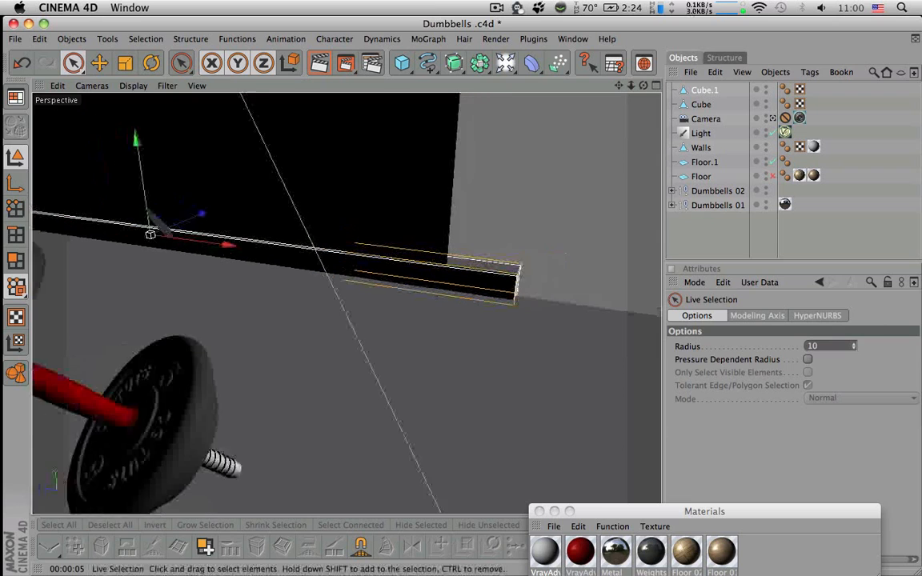
Examine the side-wall baseboard from several angles and return to the scene camera view
{"action": "left_click_drag", "start_coordinate": [180, 256], "coordinate": [402, 246], "text": "alt"}
{"action": "scroll", "coordinate": [392, 248], "scroll_direction": "down", "scroll_amount": 3}
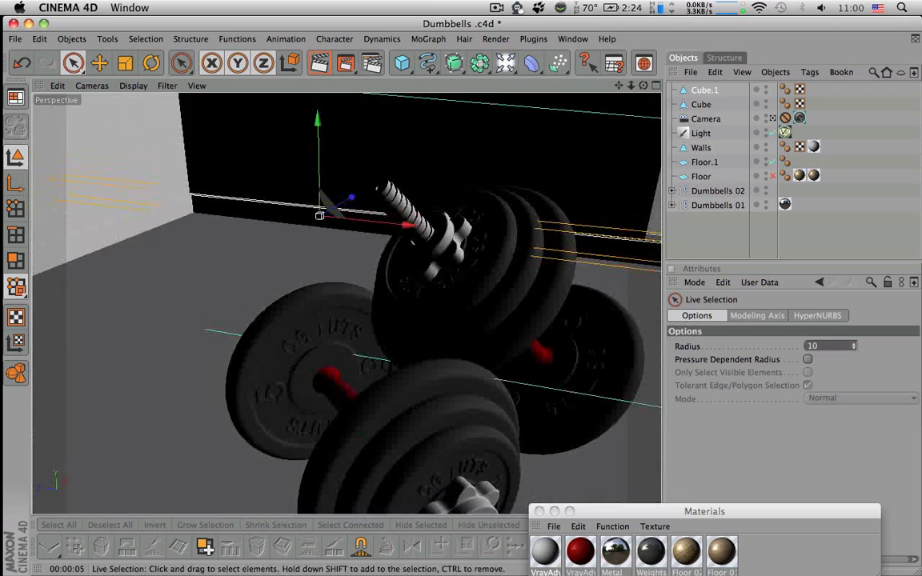
{"action": "scroll", "coordinate": [346, 304], "scroll_direction": "down", "scroll_amount": 4}
{"action": "left_click_drag", "start_coordinate": [512, 240], "coordinate": [492, 253], "text": "alt"}
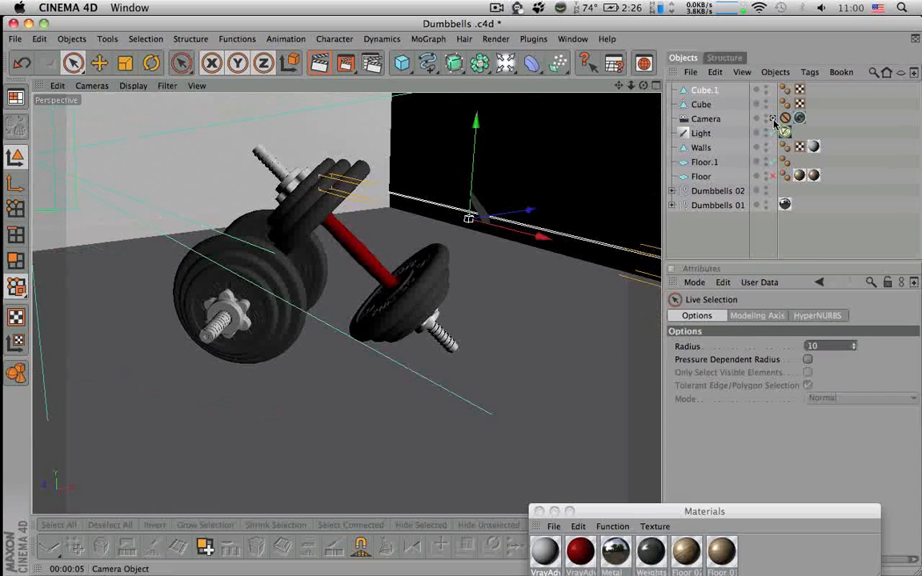
{"action": "left_click", "coordinate": [773, 119]}
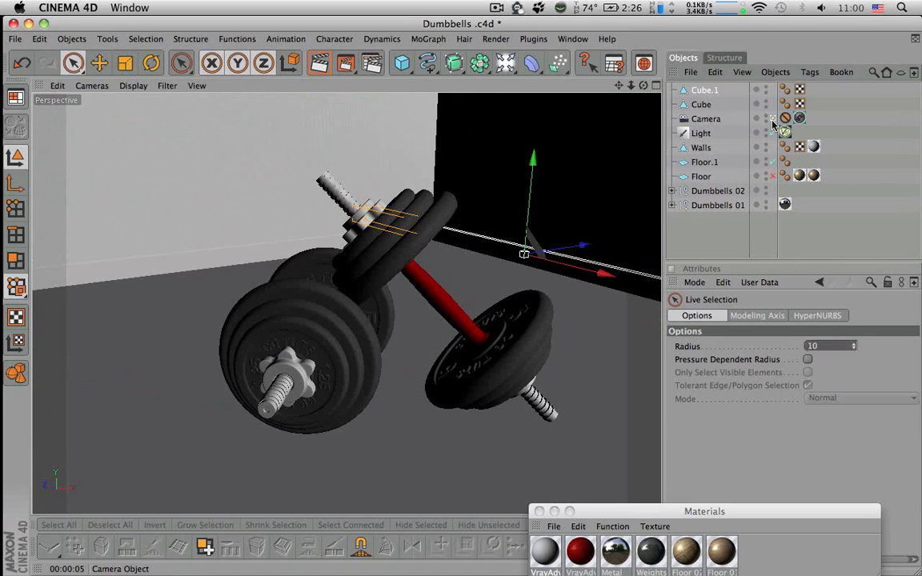
Duplicate the Floor 01 material and view the copy's diffuse settings in the Material Editor
{"action": "left_click", "coordinate": [729, 229]}
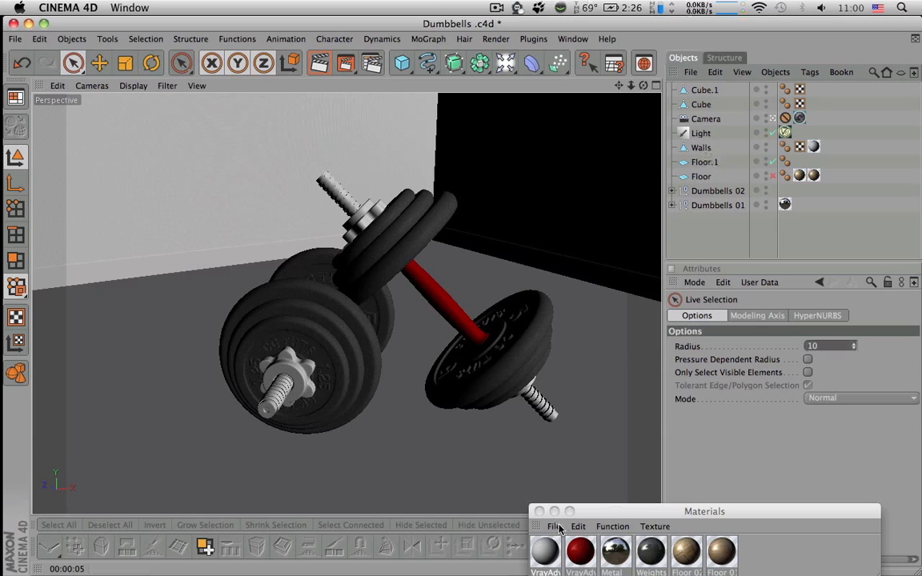
{"action": "left_click", "coordinate": [717, 556]}
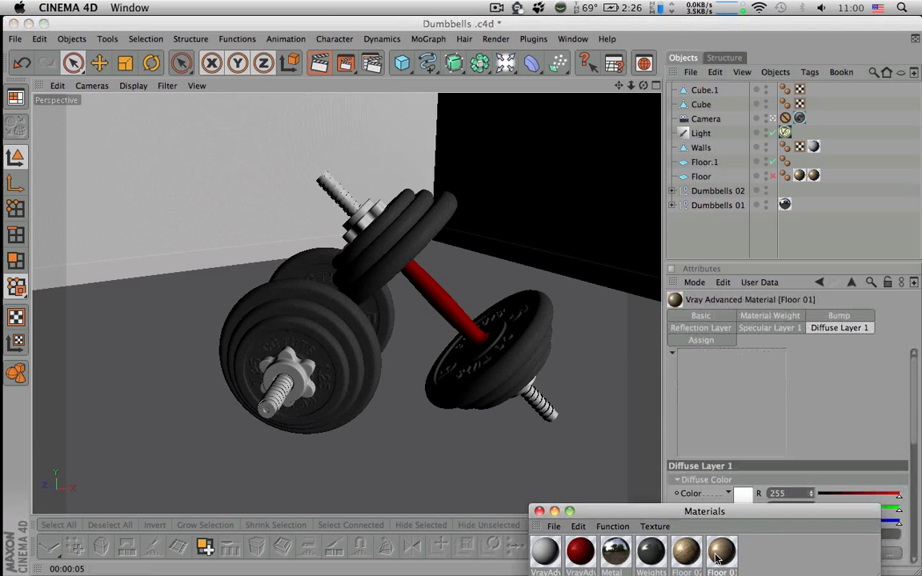
{"action": "key", "text": "super+v"}
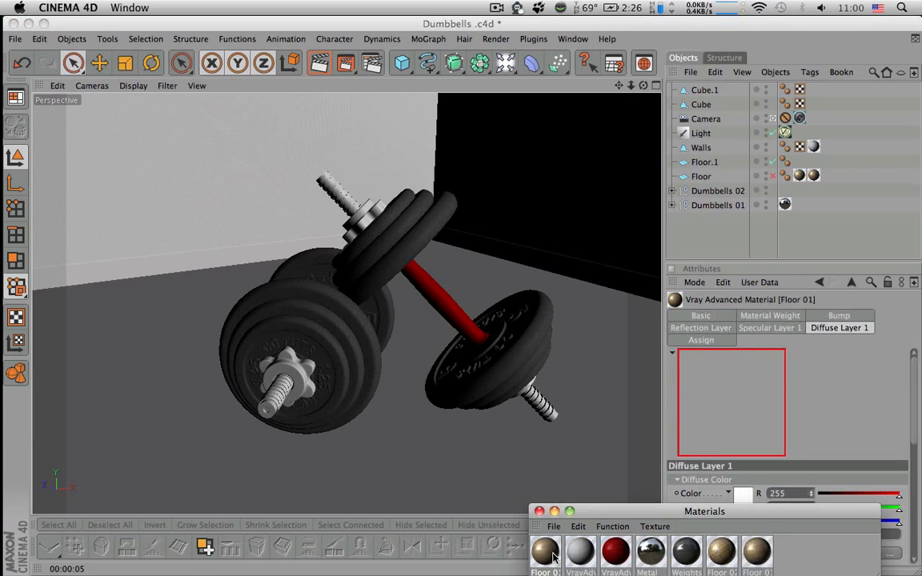
{"action": "double_click", "coordinate": [550, 555]}
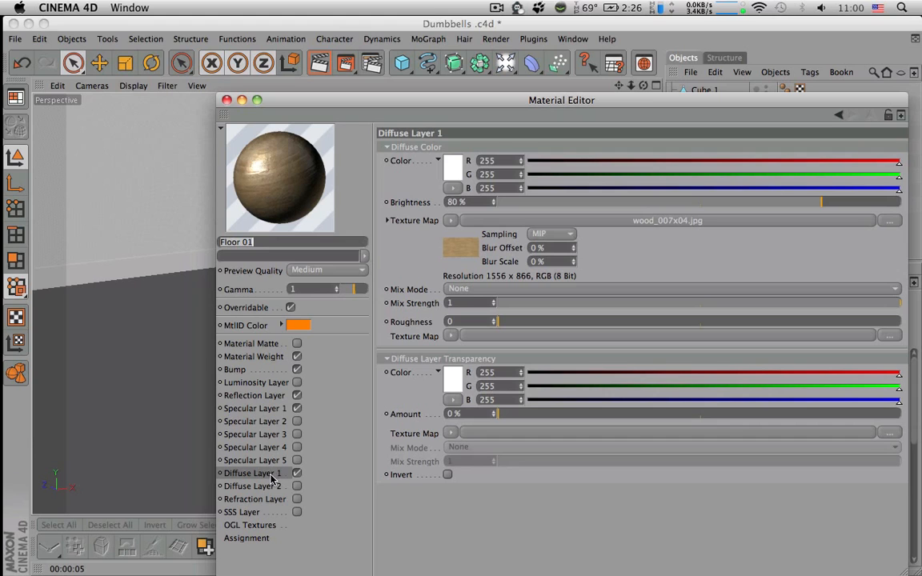
{"action": "left_click", "coordinate": [227, 100]}
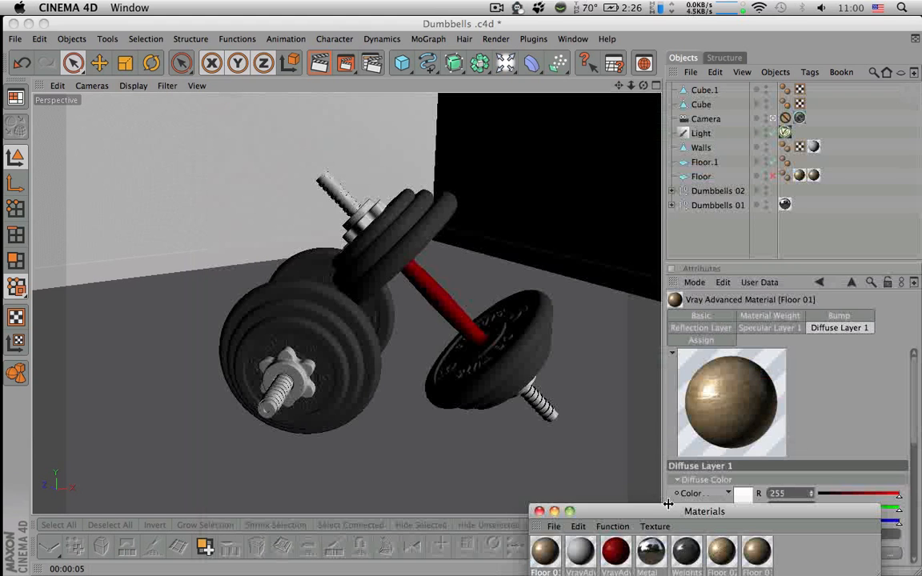
Open the Floor 01 copy in the Material Editor and disable its Bump channel
{"action": "left_click", "coordinate": [756, 558]}
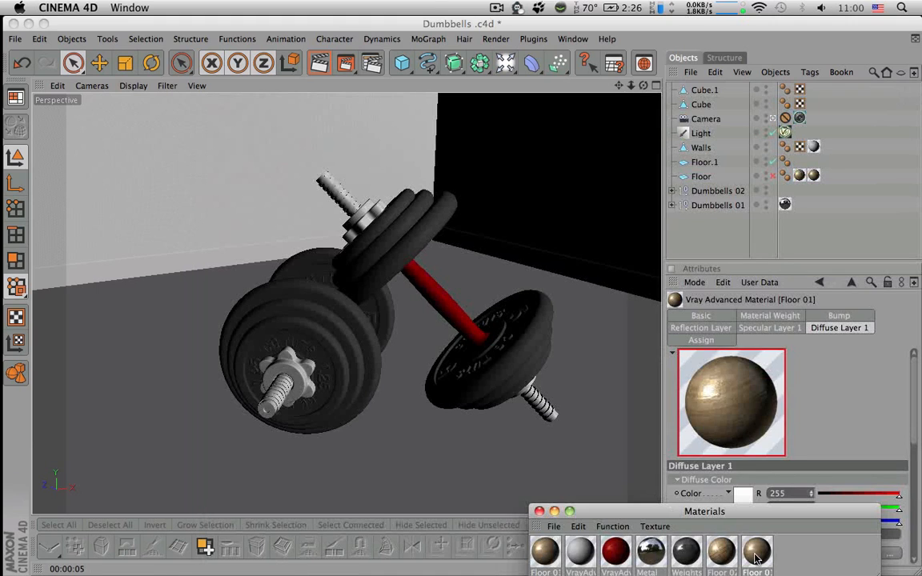
{"action": "double_click", "coordinate": [756, 558]}
{"action": "left_click", "coordinate": [267, 475]}
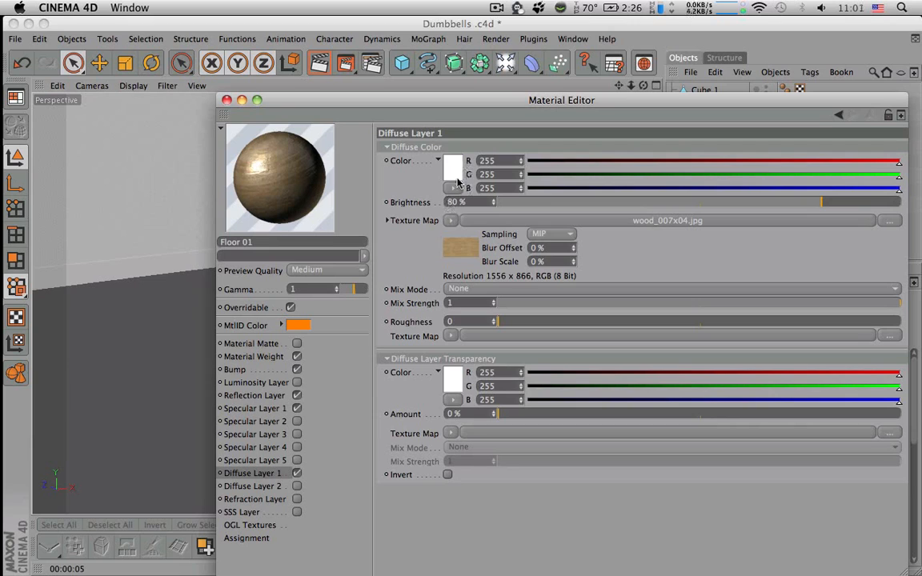
{"action": "left_click", "coordinate": [254, 371]}
{"action": "left_click", "coordinate": [297, 369]}
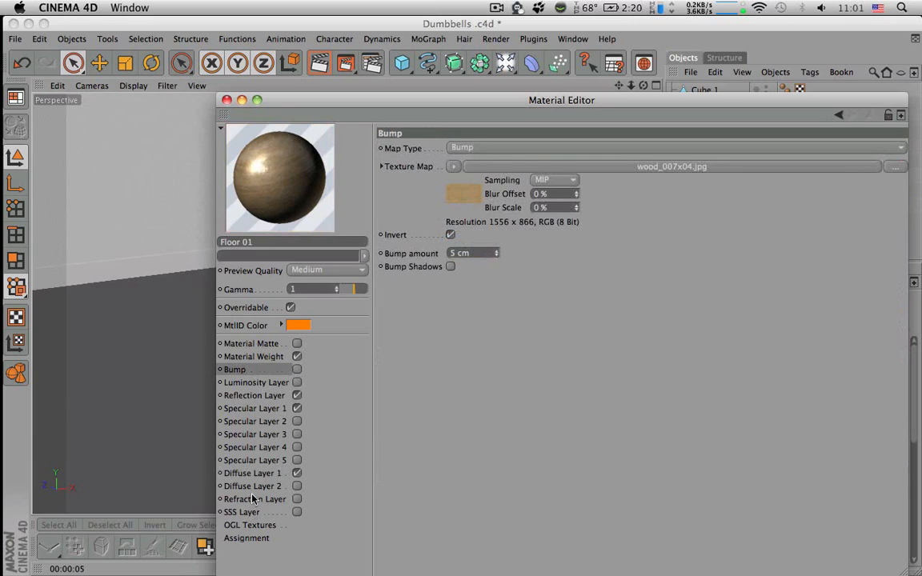
Set the Diffuse Layer 1 color of the Floor 01 copy to dark red, RGB 106, 0, 0
{"action": "left_click", "coordinate": [252, 473]}
{"action": "left_click", "coordinate": [450, 169]}
{"action": "left_click", "coordinate": [457, 164]}
{"action": "left_click", "coordinate": [476, 225]}
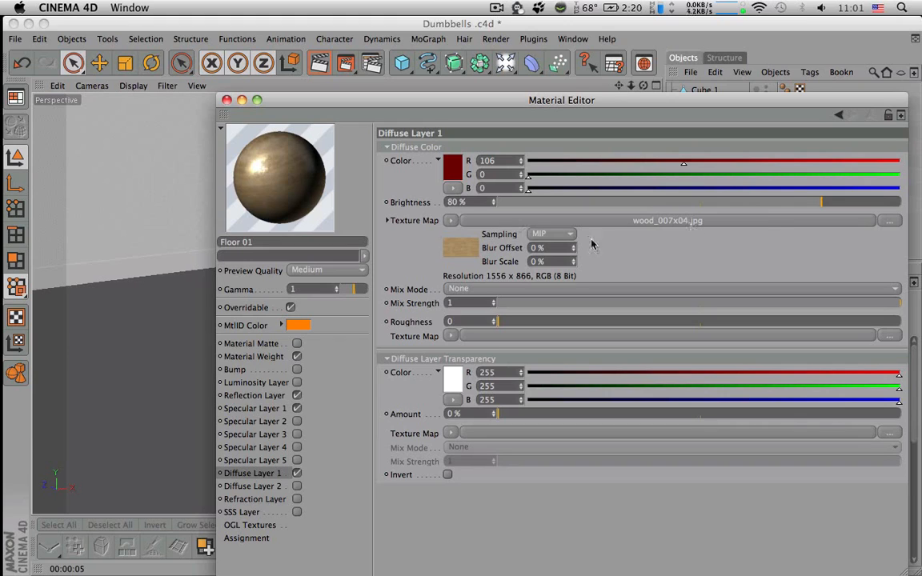
Try the Add mix mode between the wood texture and the diffuse color, with brightness at 92% and at 71%
{"action": "left_click", "coordinate": [794, 203]}
{"action": "left_click_drag", "start_coordinate": [795, 203], "coordinate": [872, 204]}
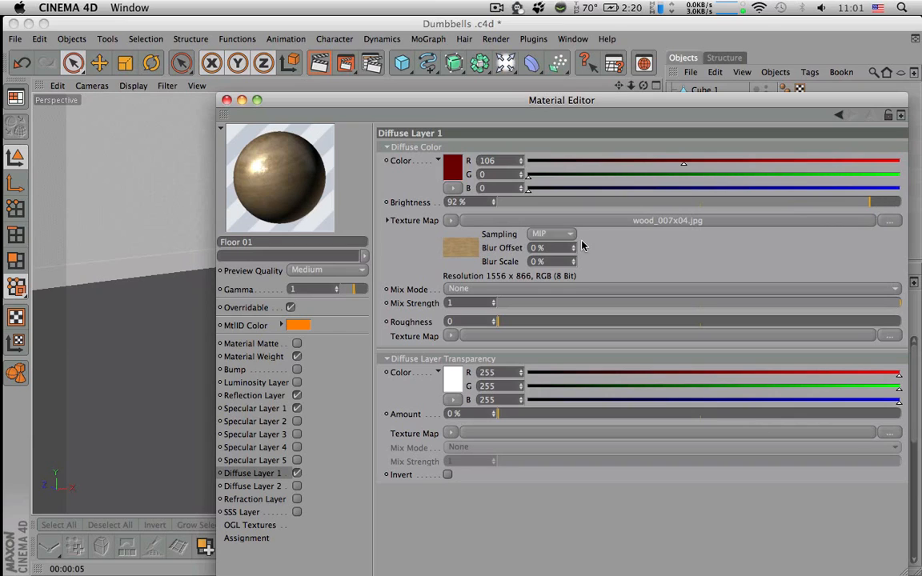
{"action": "left_click", "coordinate": [450, 222]}
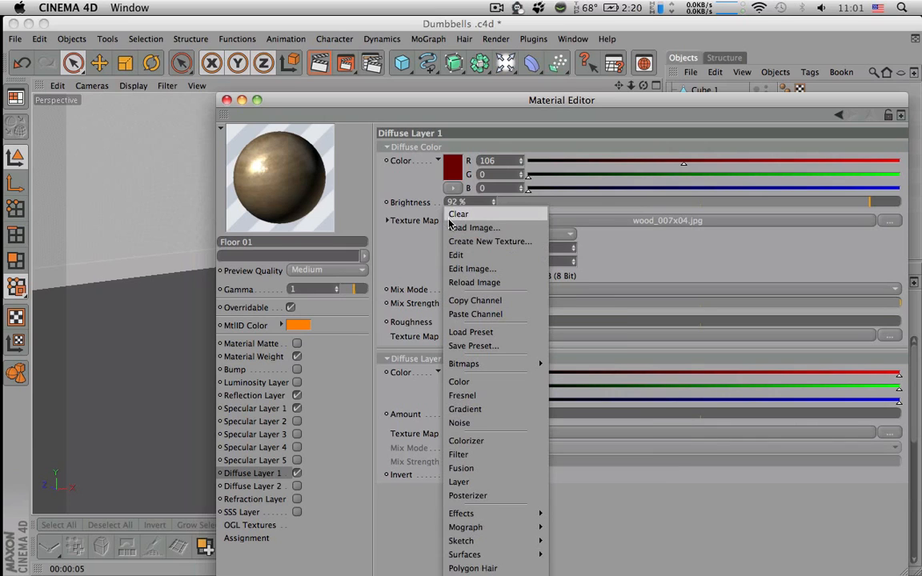
{"action": "left_click", "coordinate": [406, 189]}
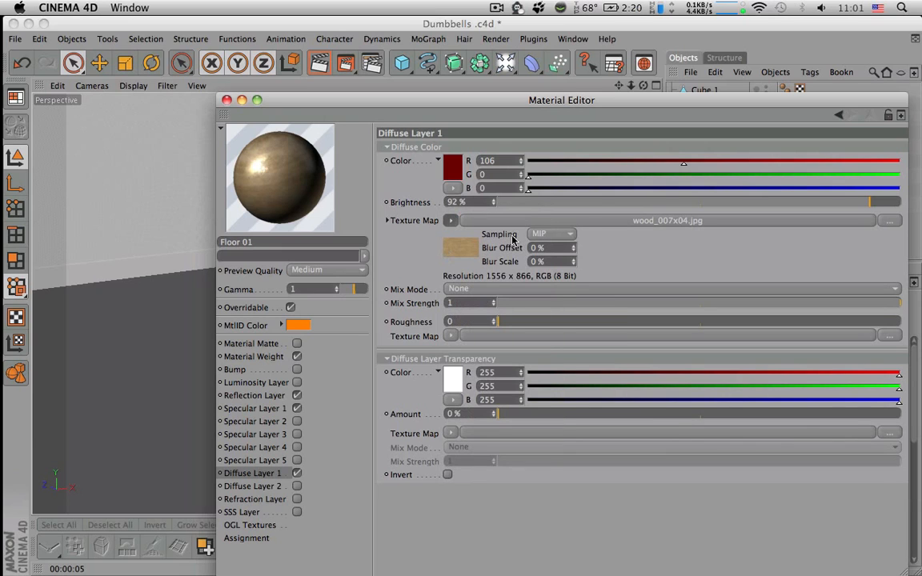
{"action": "left_click", "coordinate": [545, 289]}
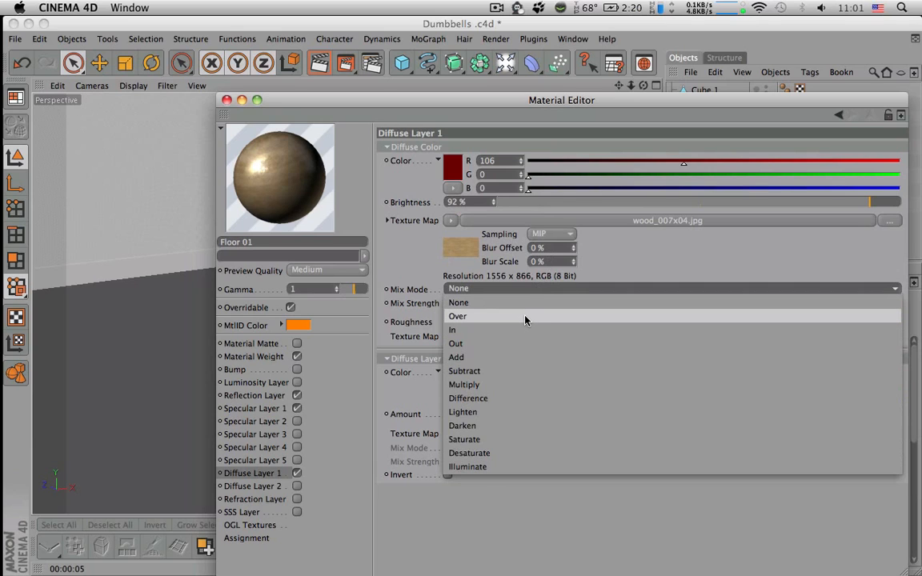
{"action": "left_click", "coordinate": [519, 356]}
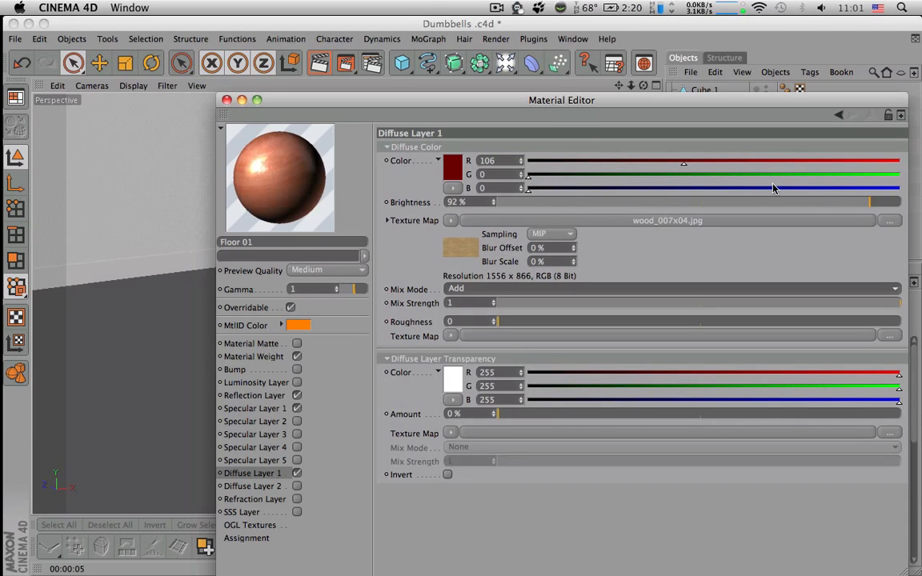
{"action": "left_click_drag", "start_coordinate": [813, 204], "coordinate": [780, 206]}
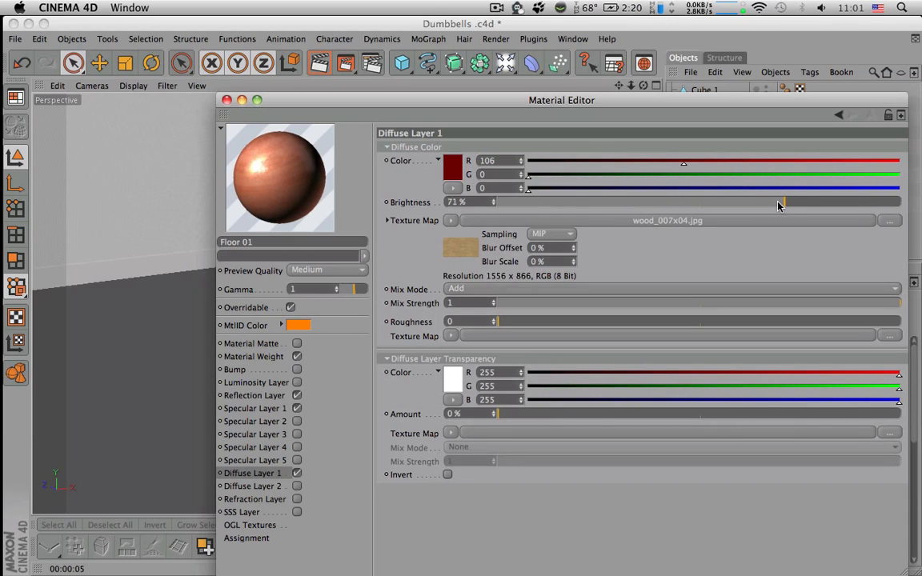
Set the diffuse mix mode to Multiply and the brightness to 91%
{"action": "left_click", "coordinate": [476, 290]}
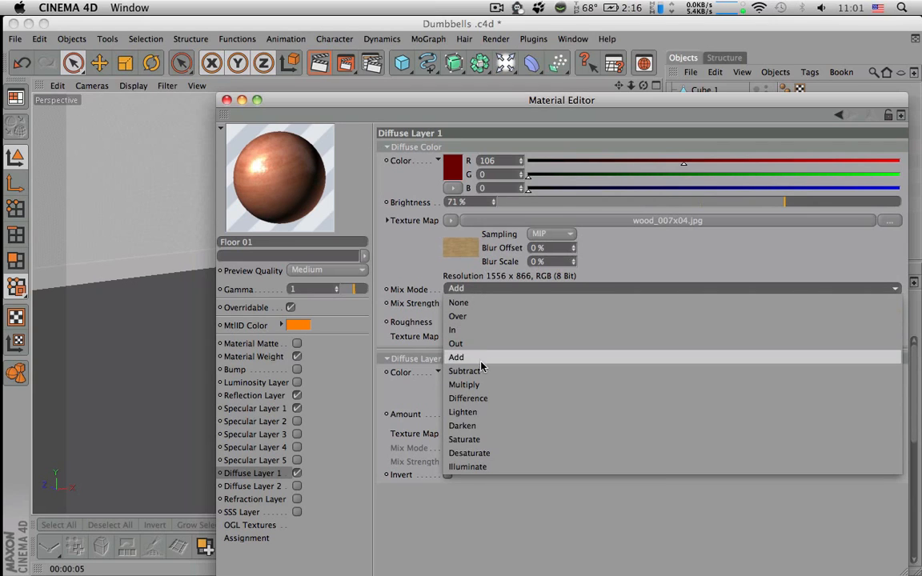
{"action": "left_click", "coordinate": [482, 385]}
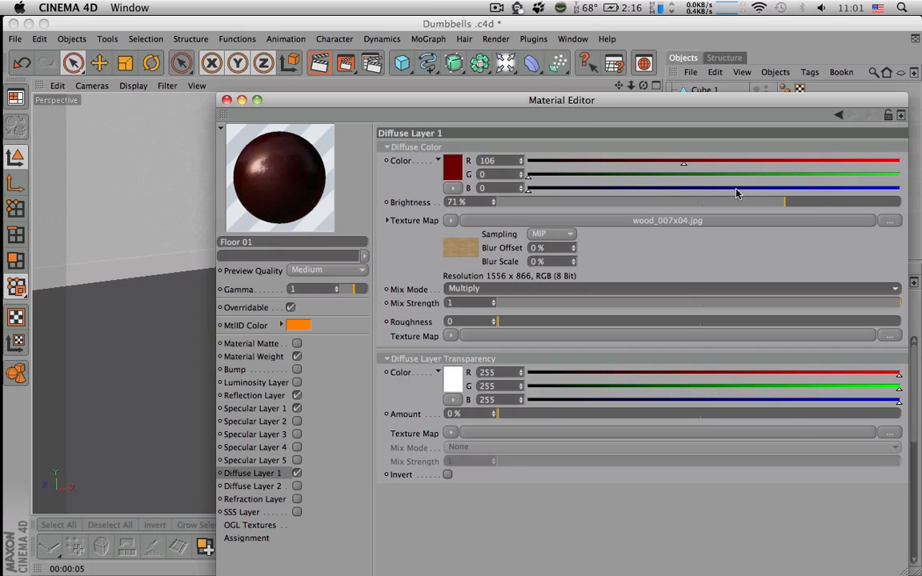
{"action": "left_click_drag", "start_coordinate": [764, 210], "coordinate": [878, 205]}
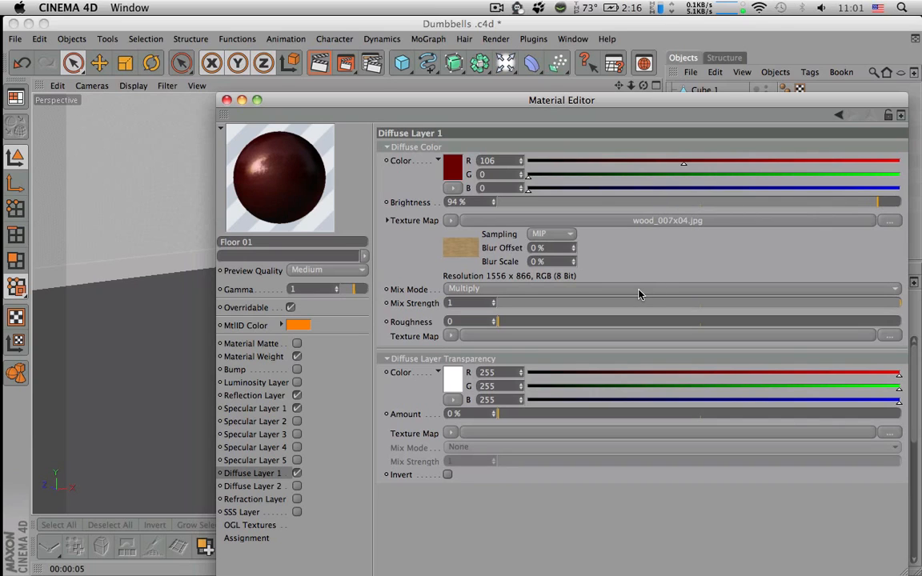
{"action": "left_click", "coordinate": [865, 203]}
Try the Lighten mix mode for the wood texture and switch back to Multiply
{"action": "left_click", "coordinate": [477, 292]}
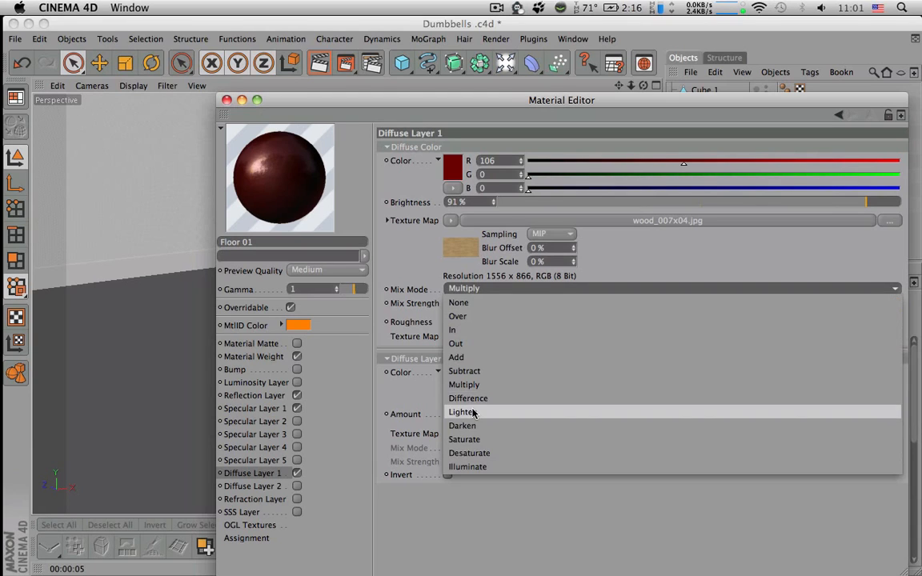
{"action": "left_click", "coordinate": [473, 413]}
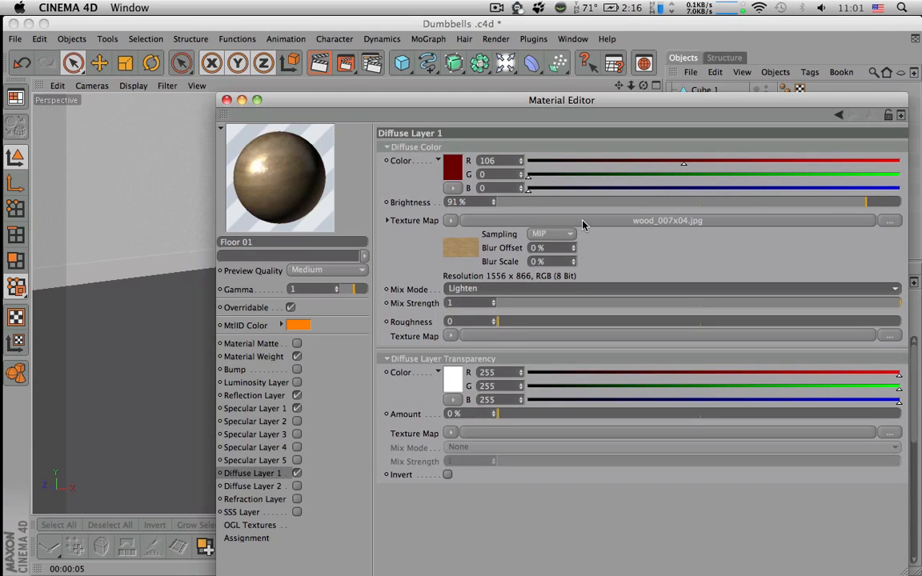
{"action": "left_click", "coordinate": [541, 290]}
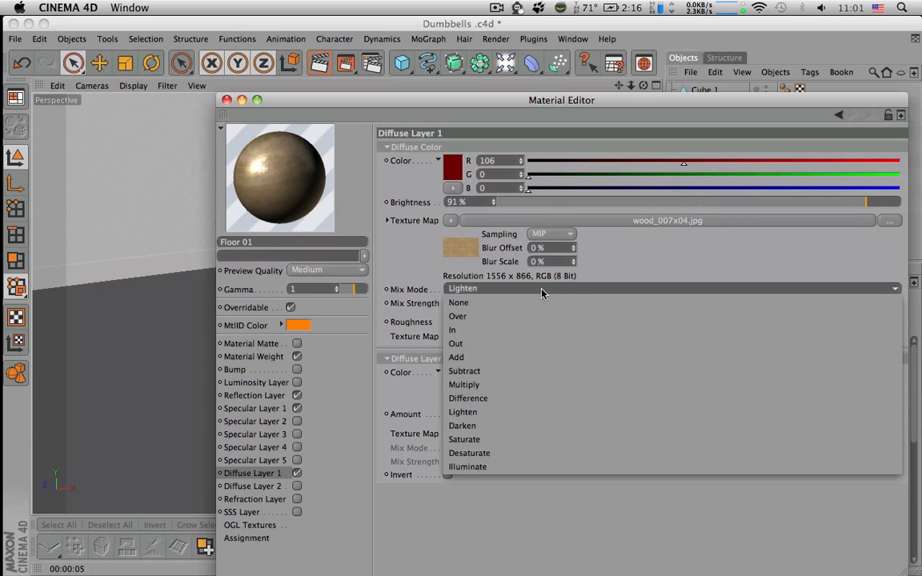
{"action": "left_click", "coordinate": [522, 384]}
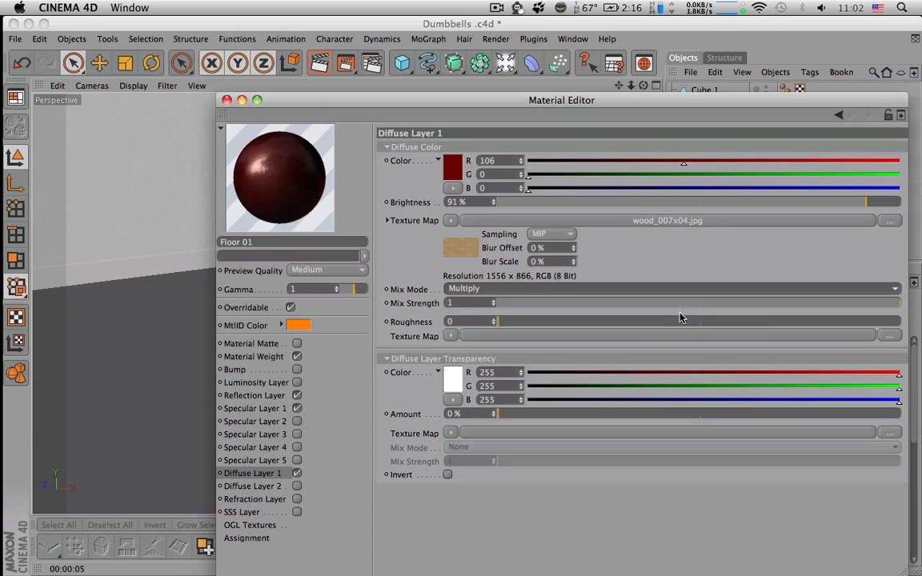
Set the diffuse texture's mix strength to 0.92 and close the Material Editor
{"action": "left_click", "coordinate": [761, 303]}
{"action": "left_click_drag", "start_coordinate": [761, 303], "coordinate": [870, 308]}
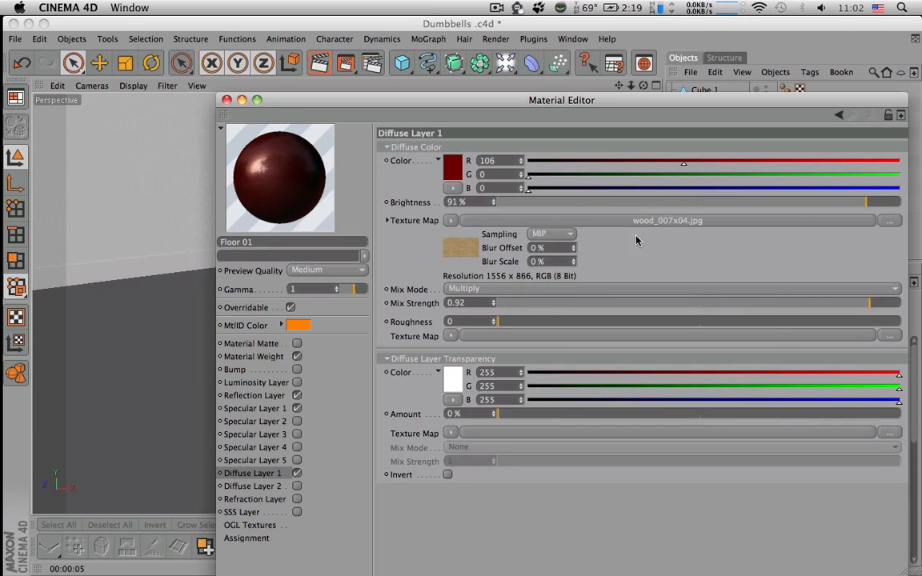
{"action": "left_click", "coordinate": [227, 100]}
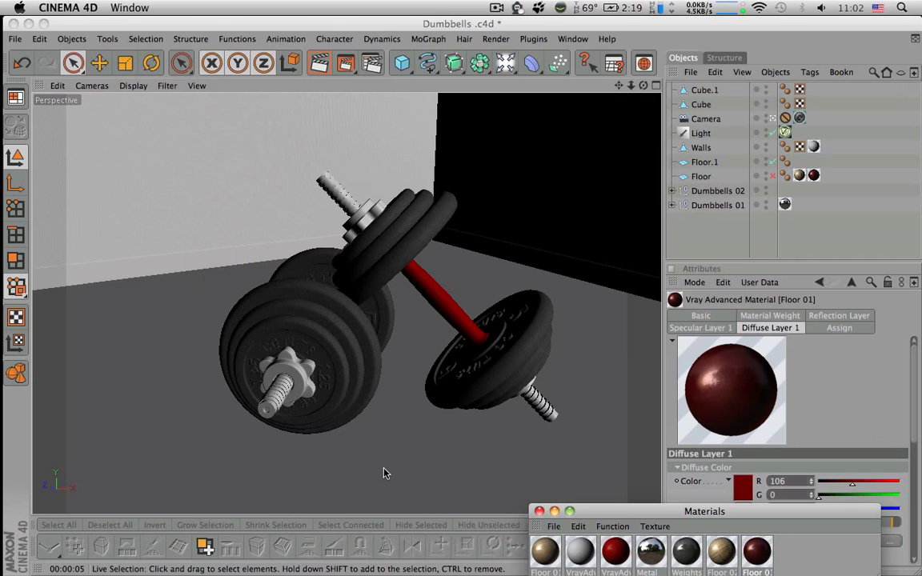
Rename the dark red copy of the Floor 01 material as WallWood
{"action": "left_click", "coordinate": [616, 551]}
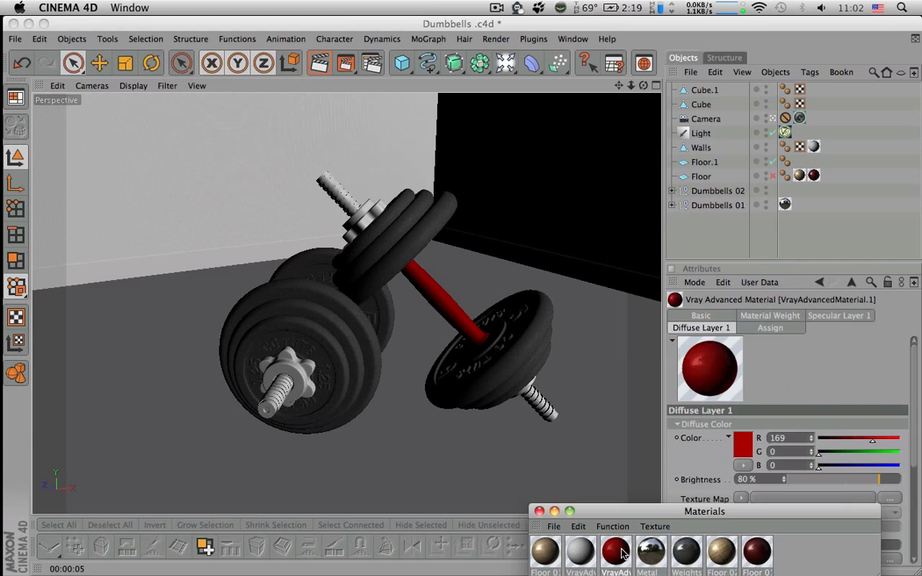
{"action": "left_click", "coordinate": [758, 564]}
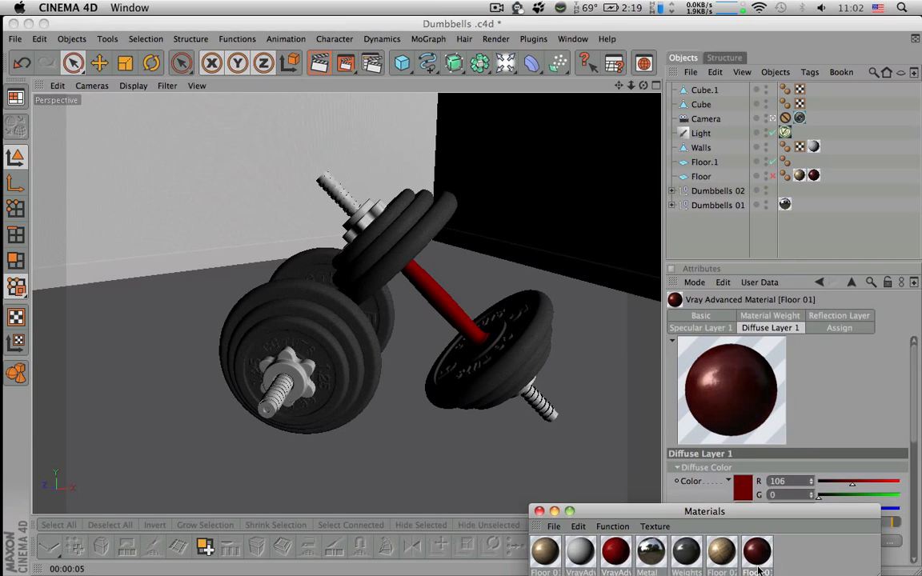
{"action": "double_click", "coordinate": [757, 571]}
{"action": "type", "text": "Wal"}
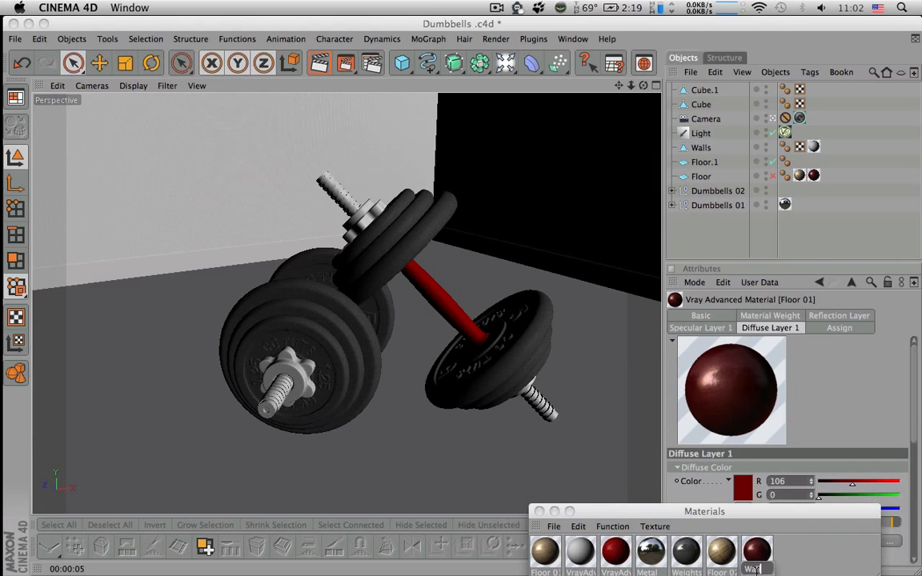
{"action": "type", "text": "Wood"}
{"action": "key", "text": "Return"}
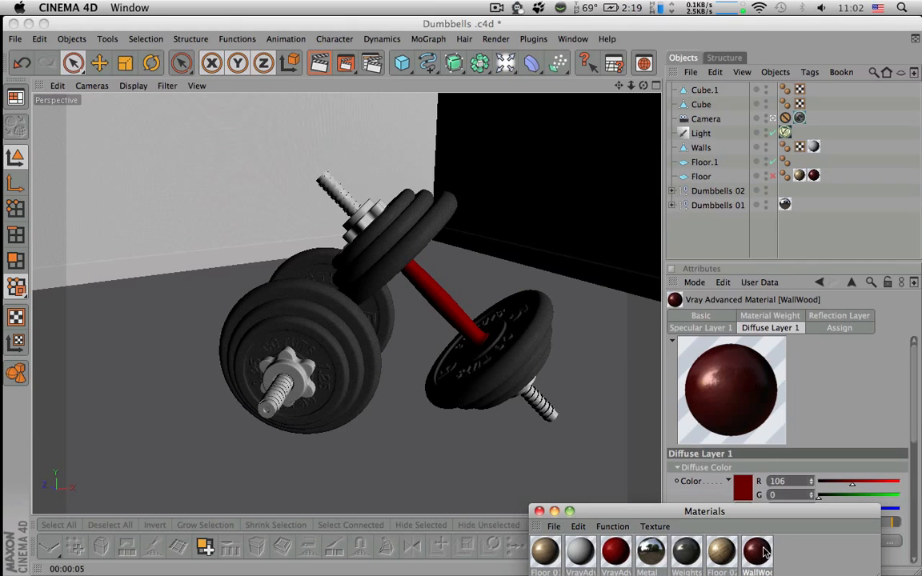
Apply the WallWood material to both baseboards, Cube.1 and Cube
{"action": "left_click_drag", "start_coordinate": [763, 551], "coordinate": [710, 92]}
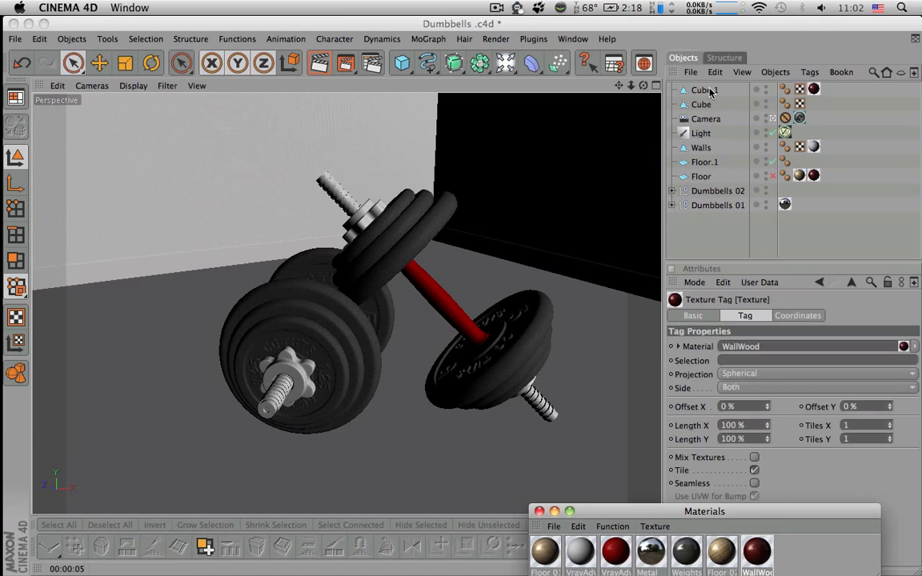
{"action": "left_click", "coordinate": [814, 88]}
{"action": "left_click_drag", "start_coordinate": [814, 89], "coordinate": [814, 104], "text": "ctrl"}
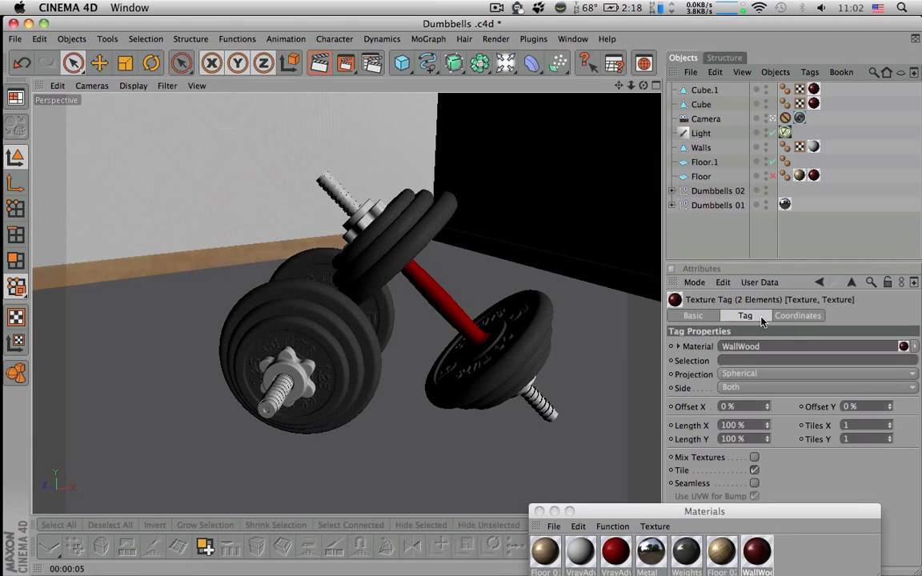
Set the projection of both baseboards' WallWood texture tags to Cubic
{"action": "left_click_drag", "start_coordinate": [788, 511], "coordinate": [636, 508]}
{"action": "left_click", "coordinate": [763, 373]}
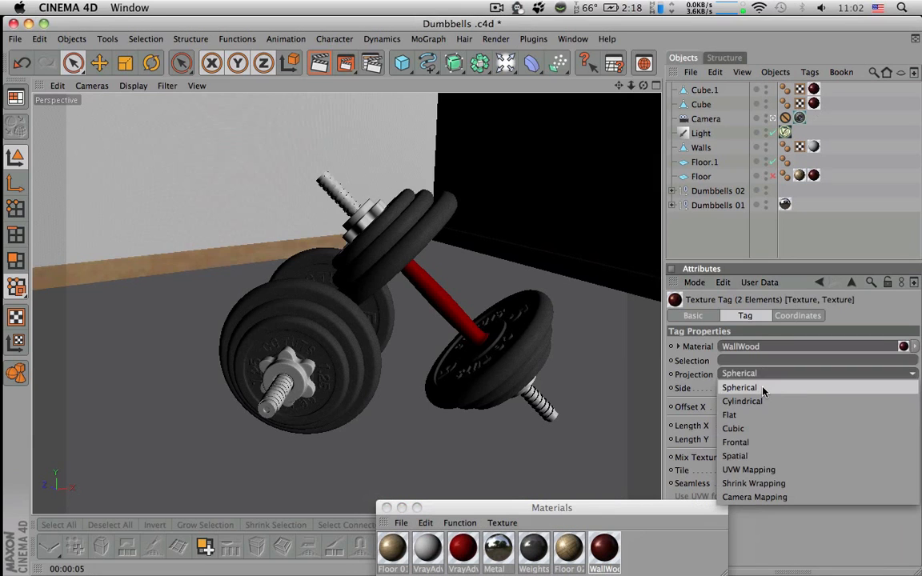
{"action": "left_click", "coordinate": [764, 428]}
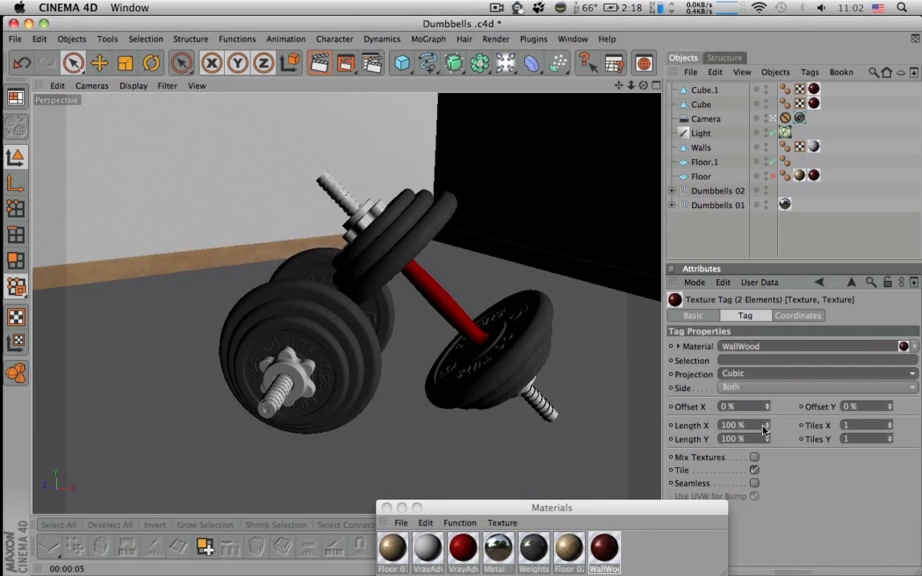
Set the tiling of both baseboard texture tags to 0.1 in X and Y, after first trying 10
{"action": "left_click", "coordinate": [860, 427]}
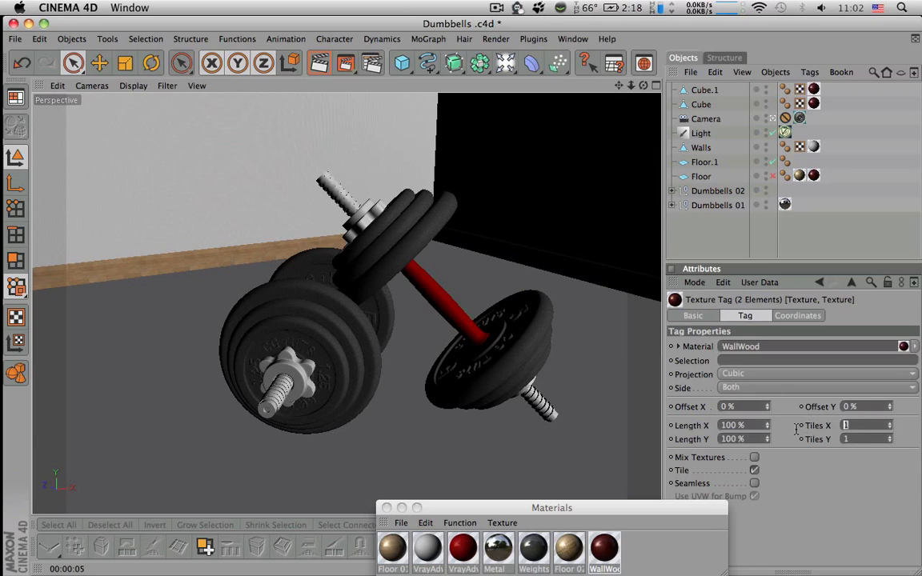
{"action": "type", "text": "10"}
{"action": "key", "text": "Return"}
{"action": "left_click_drag", "start_coordinate": [873, 429], "coordinate": [779, 416]}
{"action": "type", "text": ".1"}
{"action": "key", "text": "Return"}
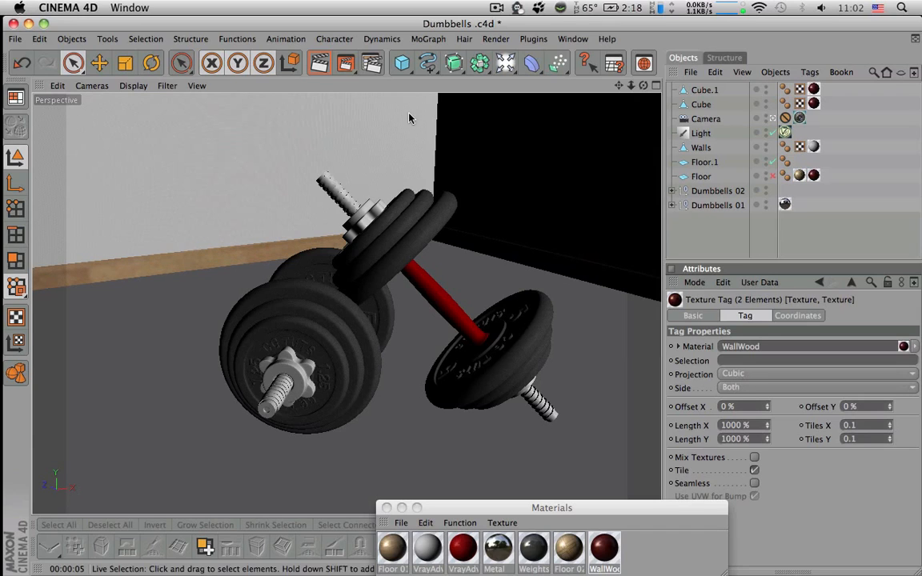
Render a test region over the back-wall baseboard to check the WallWood material
{"action": "left_click", "coordinate": [825, 214]}
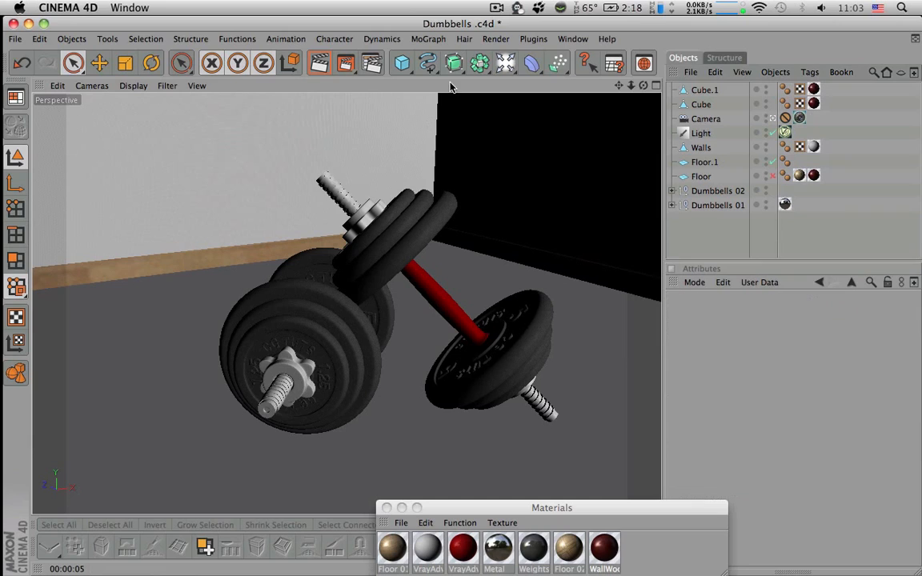
{"action": "left_click_drag", "start_coordinate": [345, 63], "coordinate": [371, 74]}
{"action": "left_click_drag", "start_coordinate": [115, 181], "coordinate": [170, 318]}
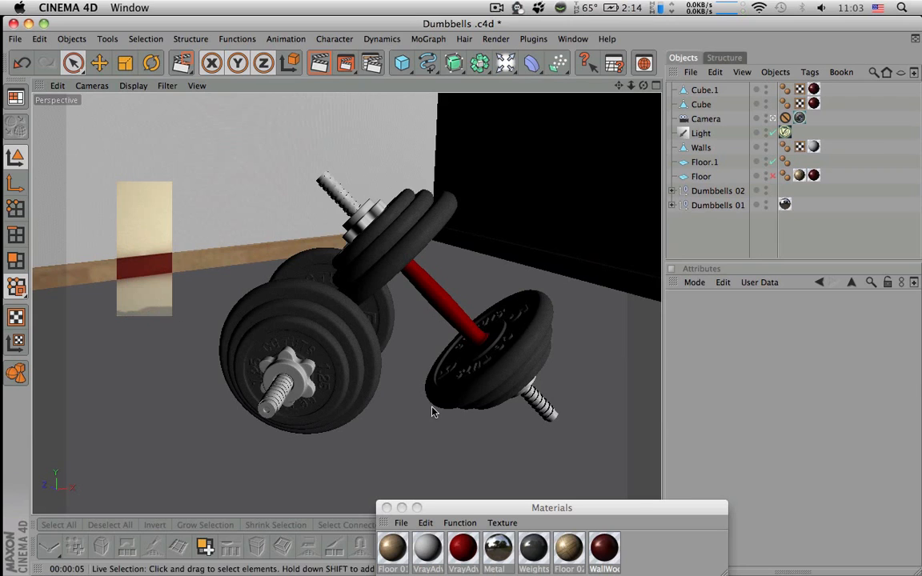
Reopen the WallWood material and set its Diffuse Layer 1 brightness to 79%
{"action": "double_click", "coordinate": [606, 549]}
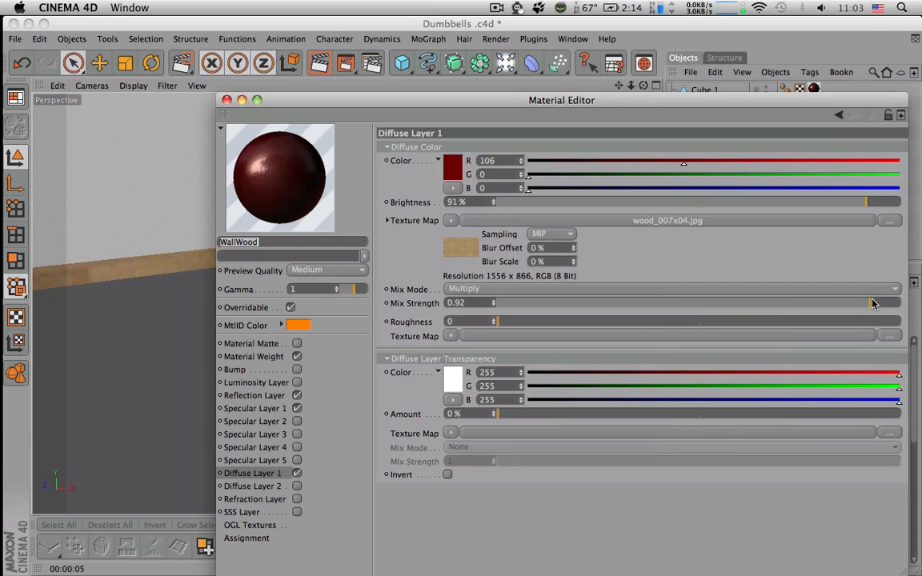
{"action": "left_click_drag", "start_coordinate": [877, 205], "coordinate": [880, 203]}
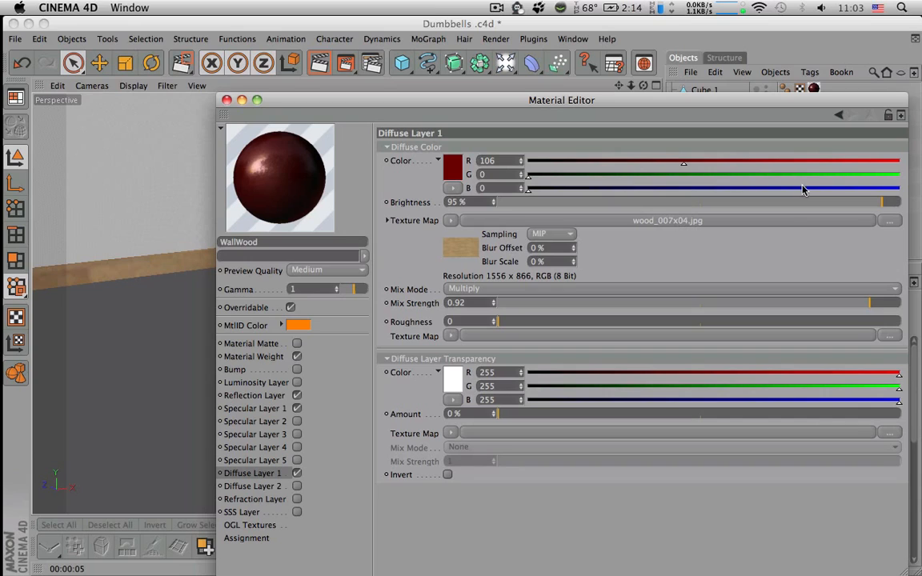
{"action": "left_click", "coordinate": [810, 205]}
{"action": "left_click_drag", "start_coordinate": [809, 207], "coordinate": [817, 207]}
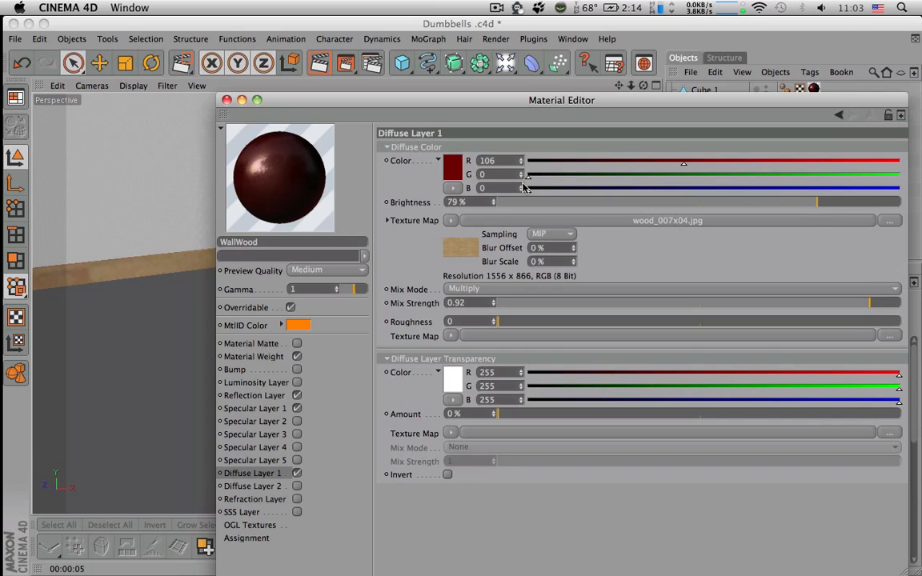
Brighten the WallWood material's Diffuse Layer 1 color to RGB 178, 0, 0
{"action": "left_click", "coordinate": [446, 165]}
{"action": "left_click_drag", "start_coordinate": [440, 157], "coordinate": [455, 144]}
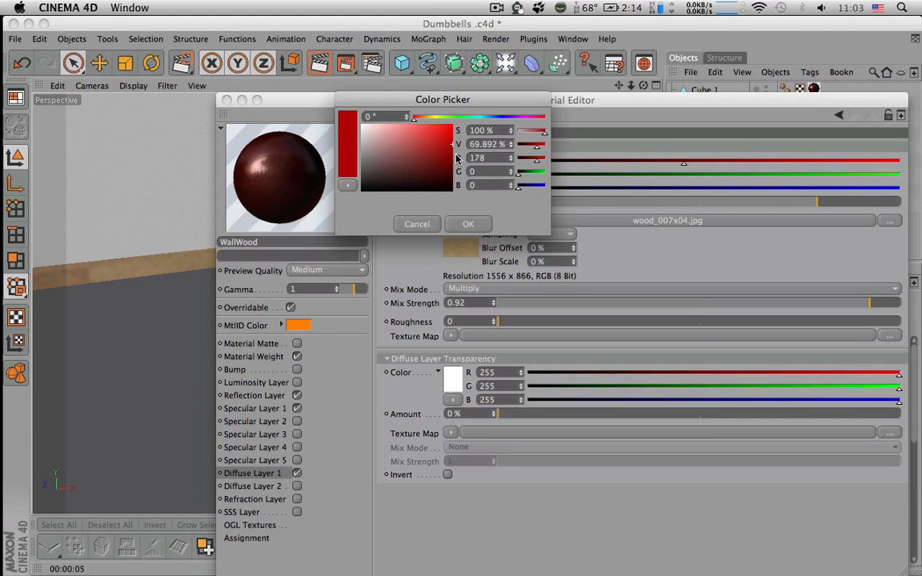
{"action": "left_click", "coordinate": [470, 226]}
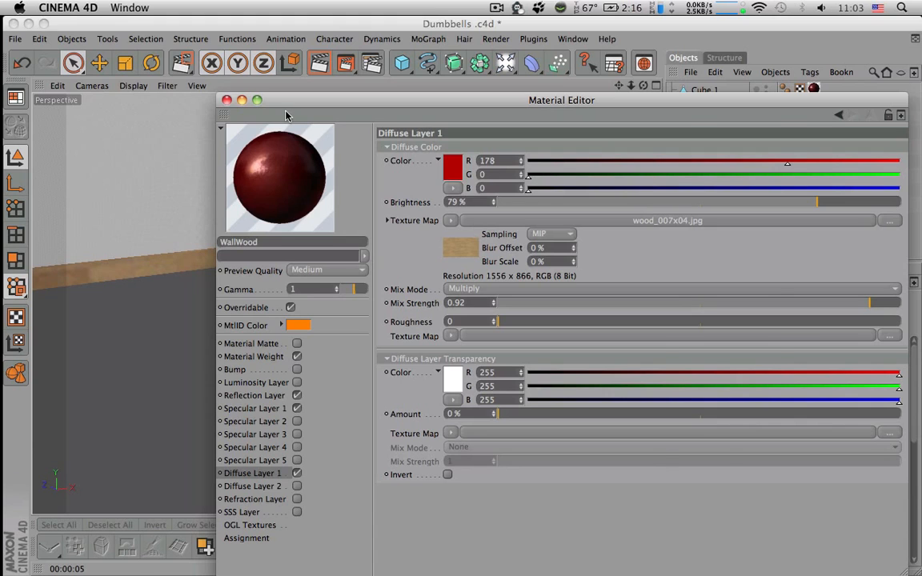
{"action": "left_click", "coordinate": [227, 100]}
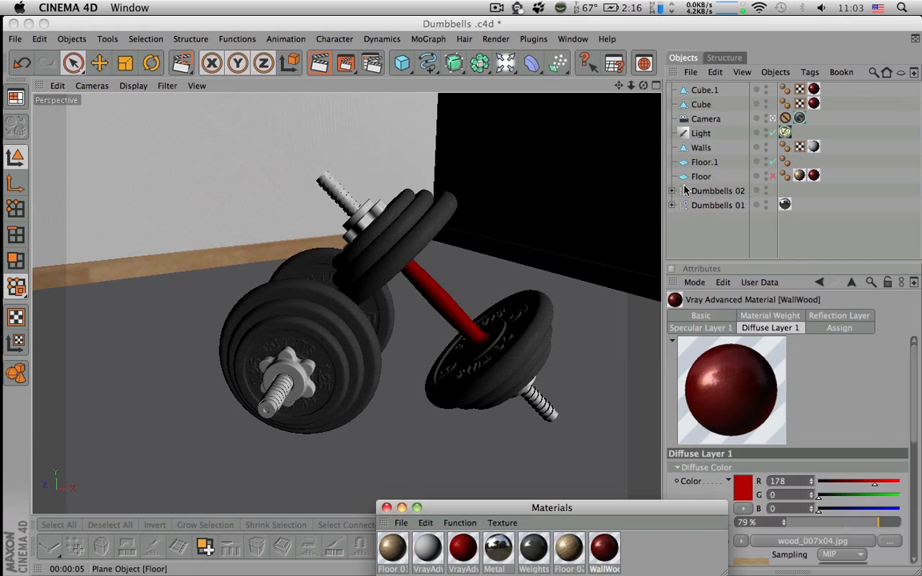
Reopen the WallWood material and shift its diffuse color to orange-brown, RGB 178, 70, 4
{"action": "double_click", "coordinate": [603, 550]}
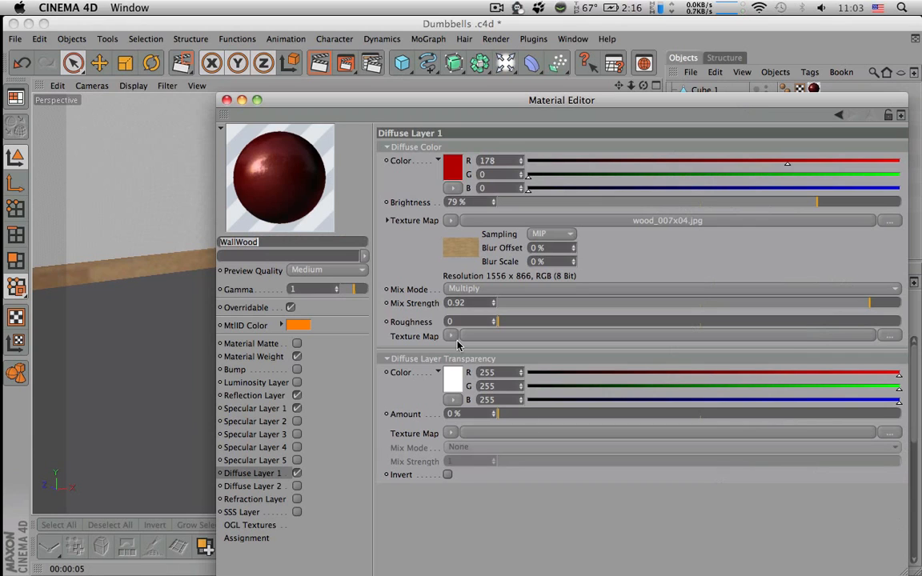
{"action": "left_click", "coordinate": [451, 187]}
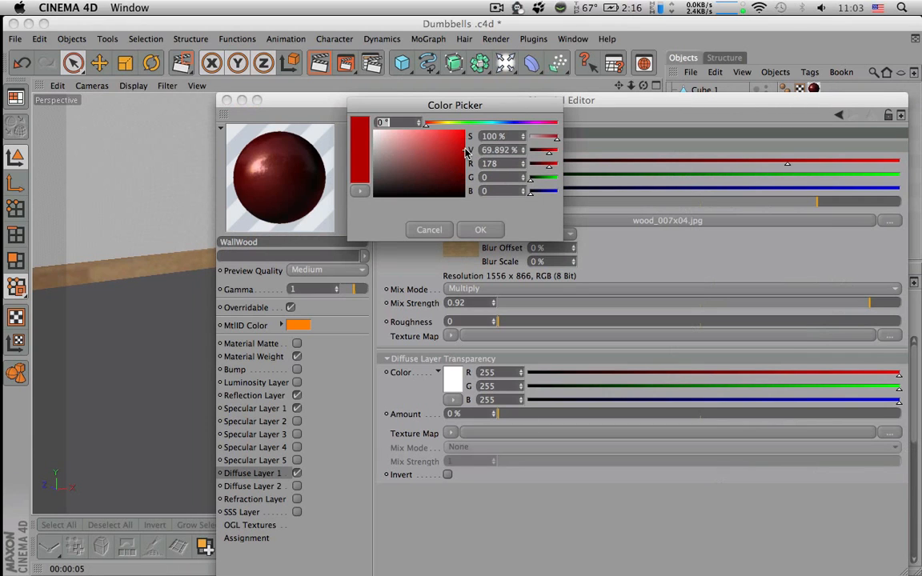
{"action": "left_click", "coordinate": [435, 123]}
{"action": "left_click", "coordinate": [462, 164]}
{"action": "left_click", "coordinate": [480, 230]}
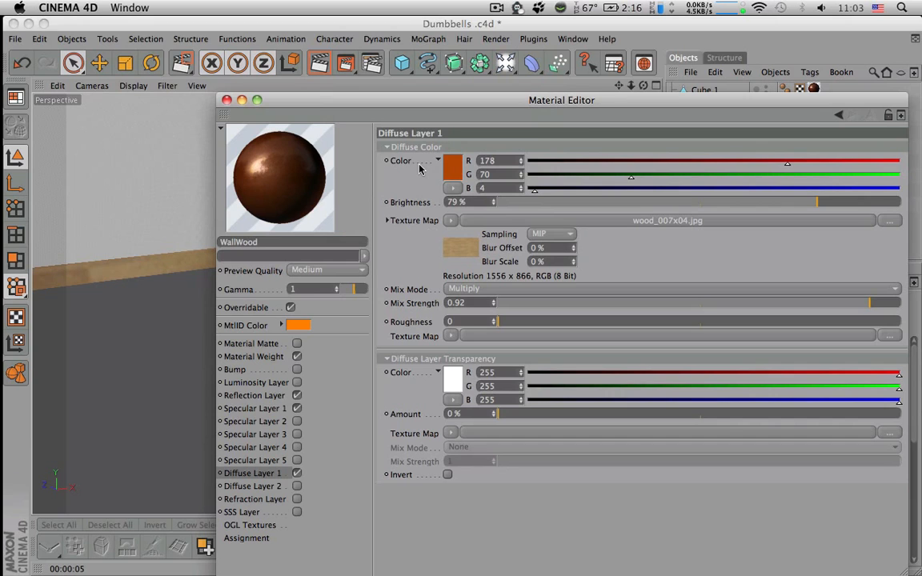
{"action": "left_click", "coordinate": [226, 100]}
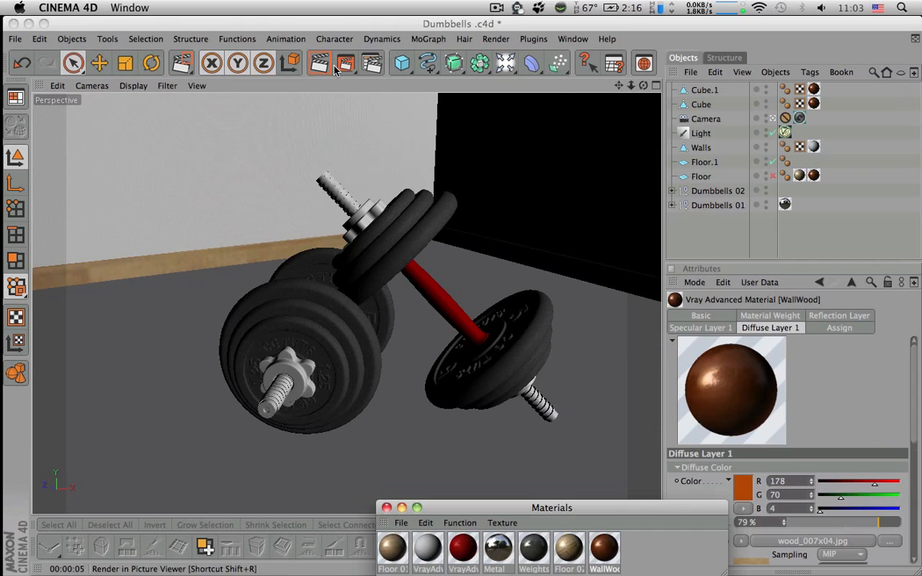
Render the perspective view in the four-view layout, both before and after disabling Floor.1 and enabling the Floor plane
{"action": "left_click", "coordinate": [656, 86]}
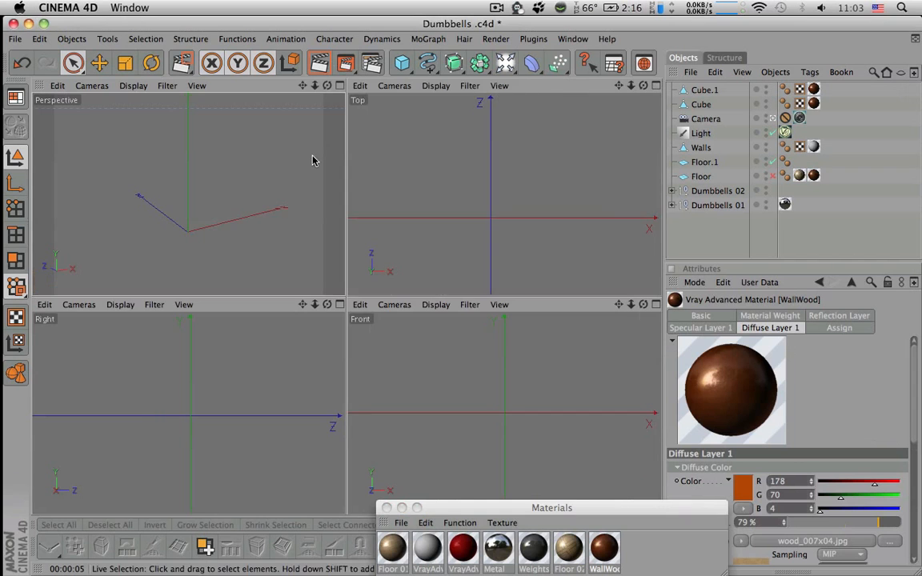
{"action": "key", "text": "super+r"}
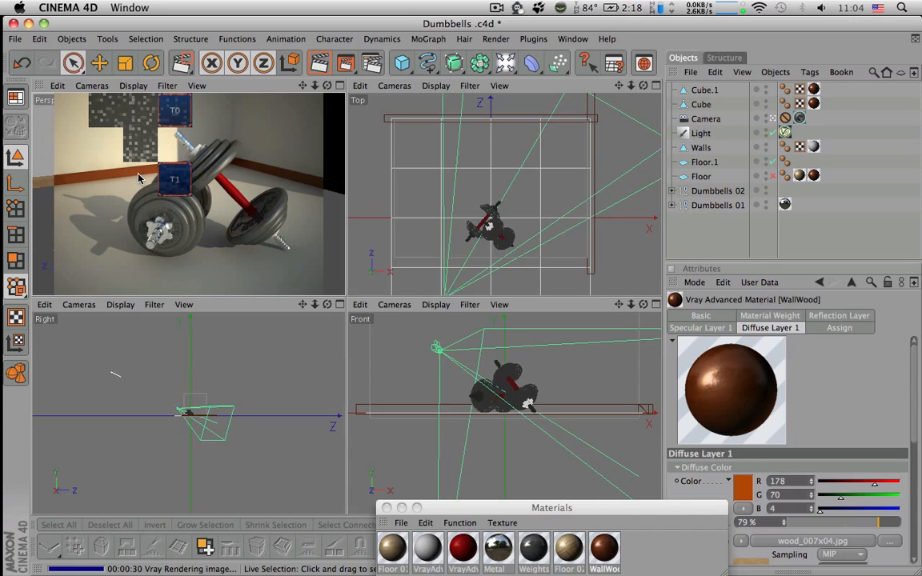
{"action": "left_click", "coordinate": [772, 162]}
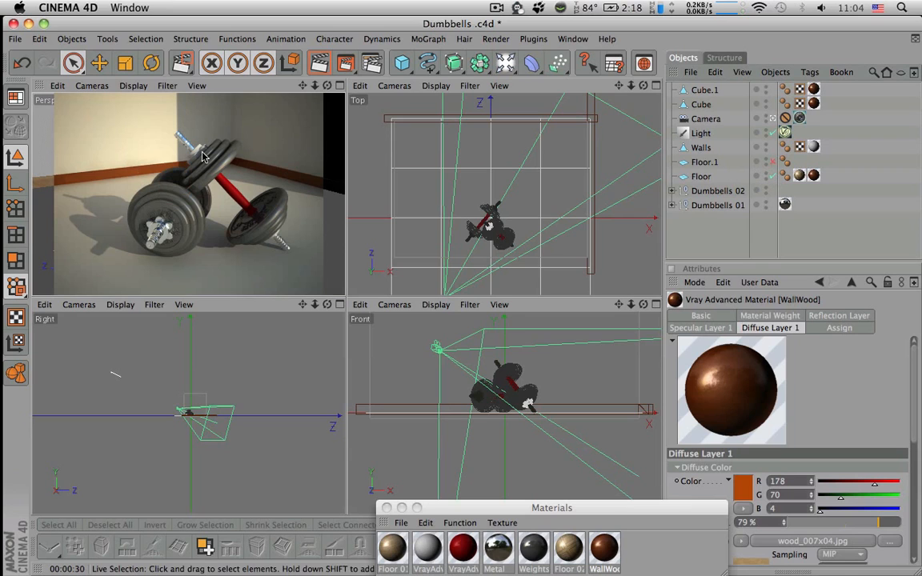
{"action": "key", "text": "super+r"}
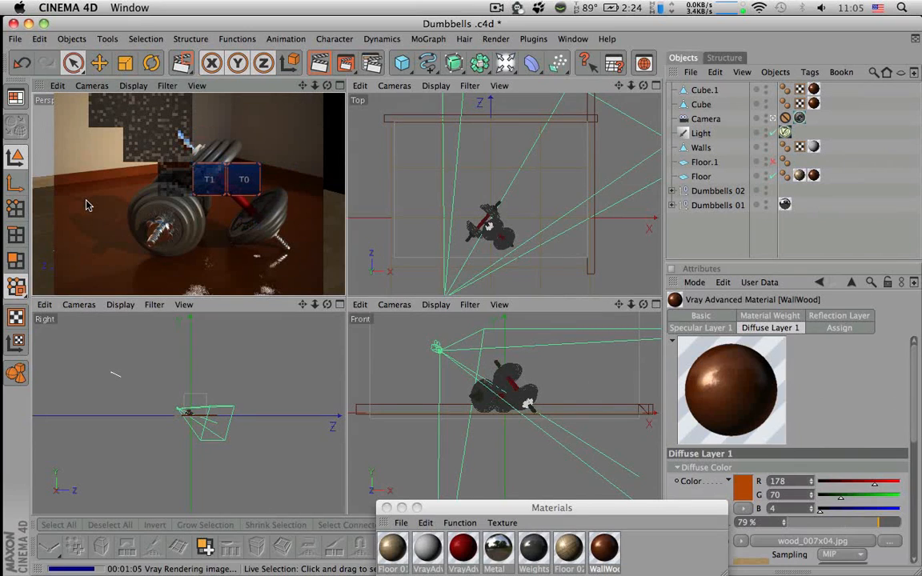
Stop the render and apply the Floor 01 material to the Floor object
{"action": "left_click", "coordinate": [392, 547]}
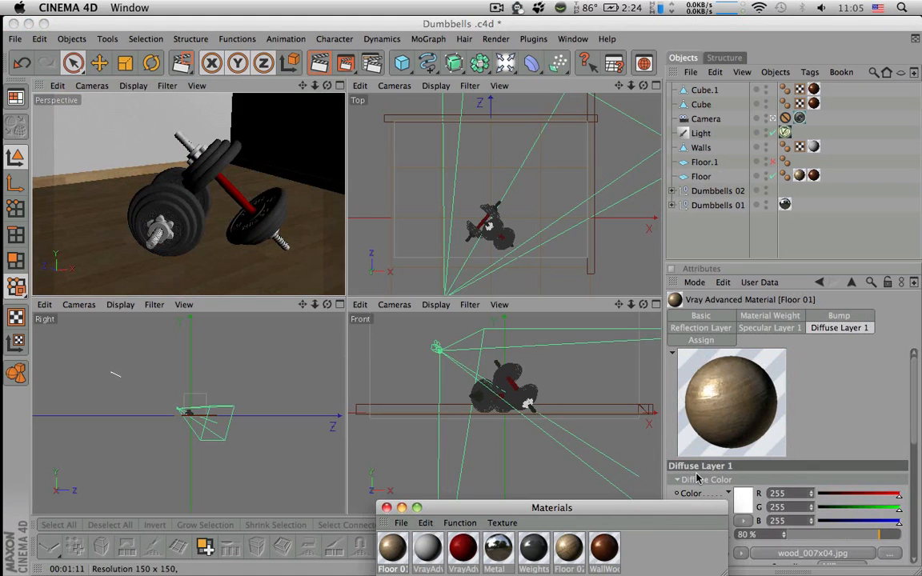
{"action": "left_click", "coordinate": [670, 566]}
{"action": "left_click", "coordinate": [392, 546]}
{"action": "left_click_drag", "start_coordinate": [392, 546], "coordinate": [695, 178]}
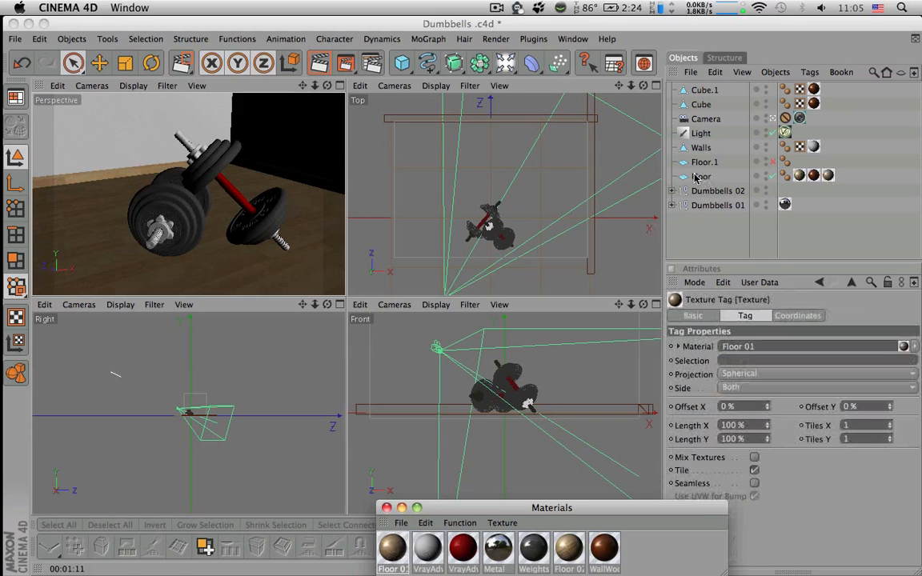
Set the newly added Floor 01 texture tag to Cubic projection with 0.2 tiles in X and Y, and render the perspective view
{"action": "left_click", "coordinate": [829, 176]}
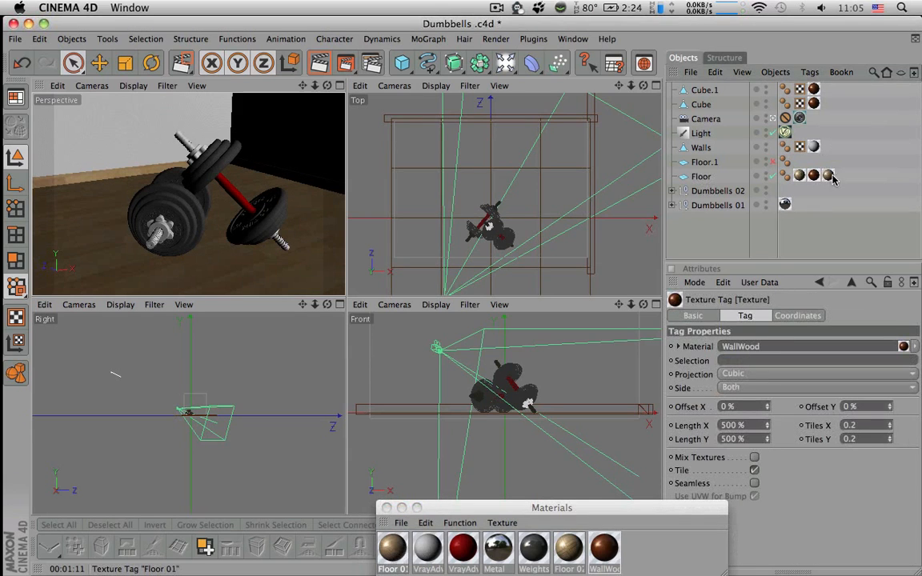
{"action": "left_click", "coordinate": [828, 176]}
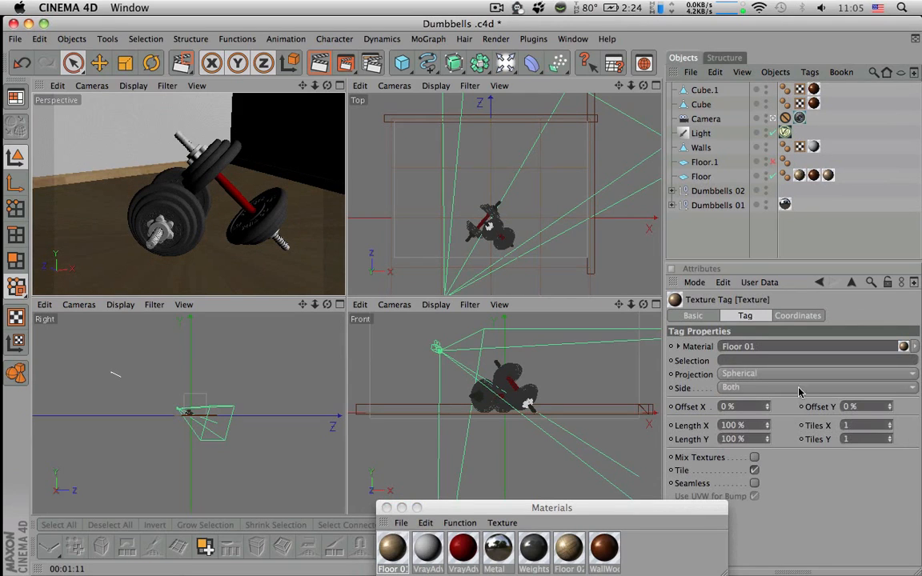
{"action": "left_click", "coordinate": [797, 375]}
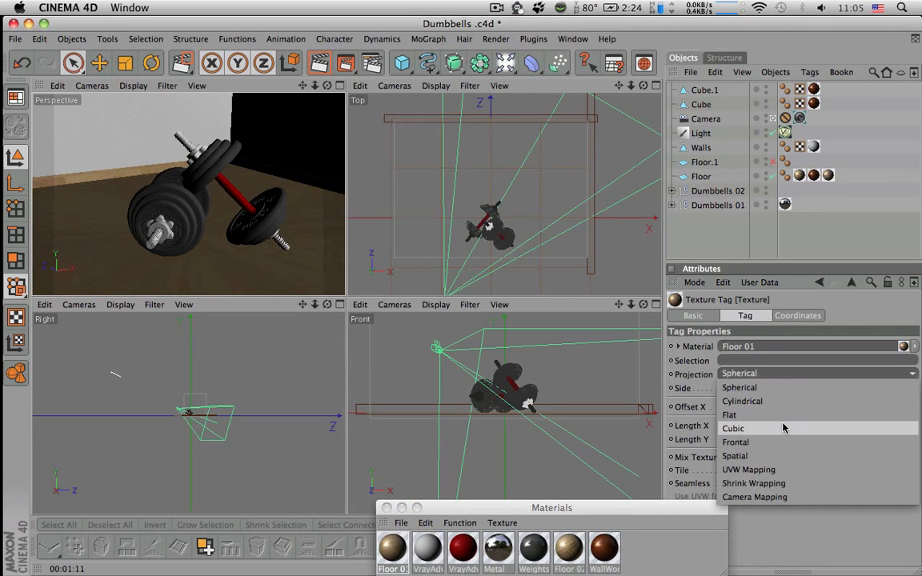
{"action": "left_click", "coordinate": [783, 428]}
{"action": "type", "text": "0.2"}
{"action": "key", "text": "Return"}
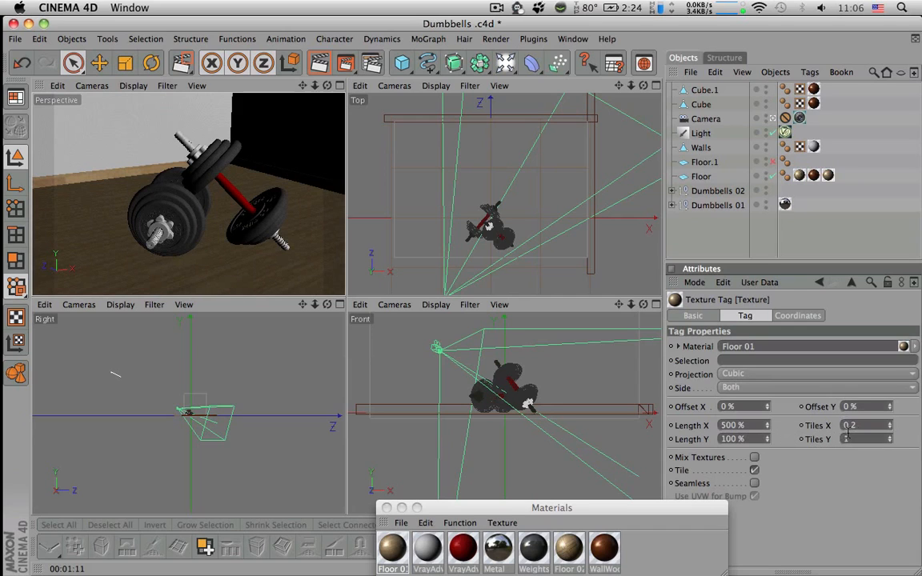
{"action": "left_click", "coordinate": [845, 438]}
{"action": "type", "text": "0.2"}
{"action": "key", "text": "Return"}
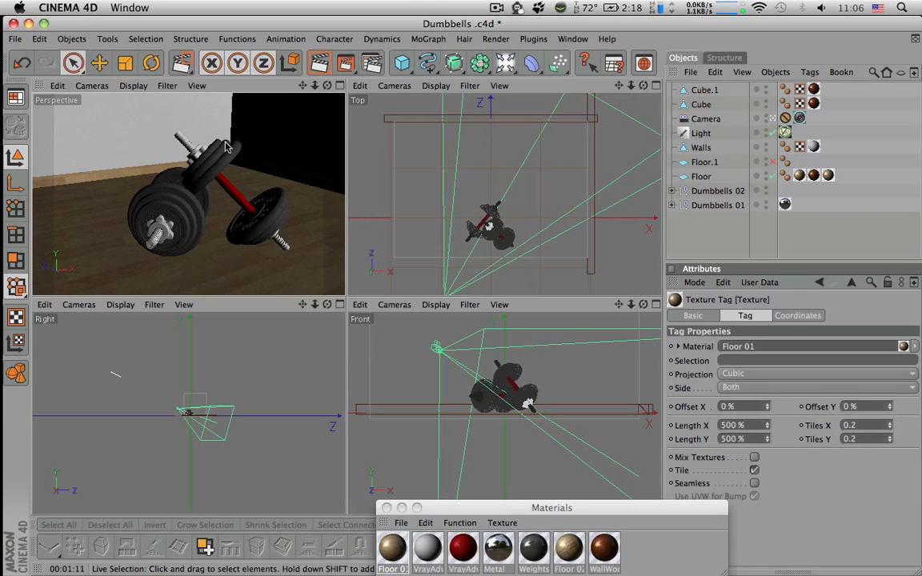
{"action": "key", "text": "super+r"}
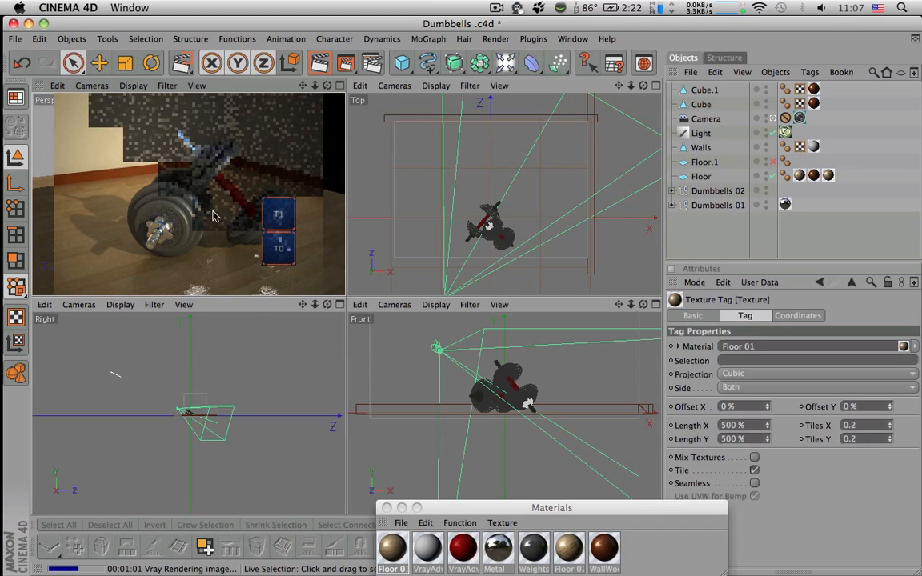
Open the Floor 01 material and set its bump amount to 1.5 cm
{"action": "left_click", "coordinate": [393, 547]}
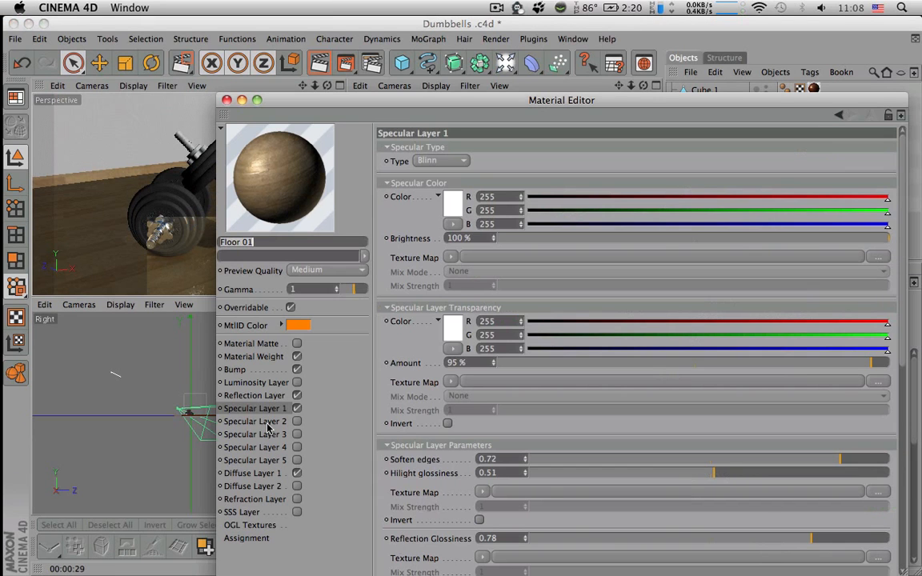
{"action": "left_click", "coordinate": [256, 371]}
{"action": "left_click_drag", "start_coordinate": [482, 253], "coordinate": [398, 249]}
{"action": "type", "text": "1.5"}
{"action": "key", "text": "Return"}
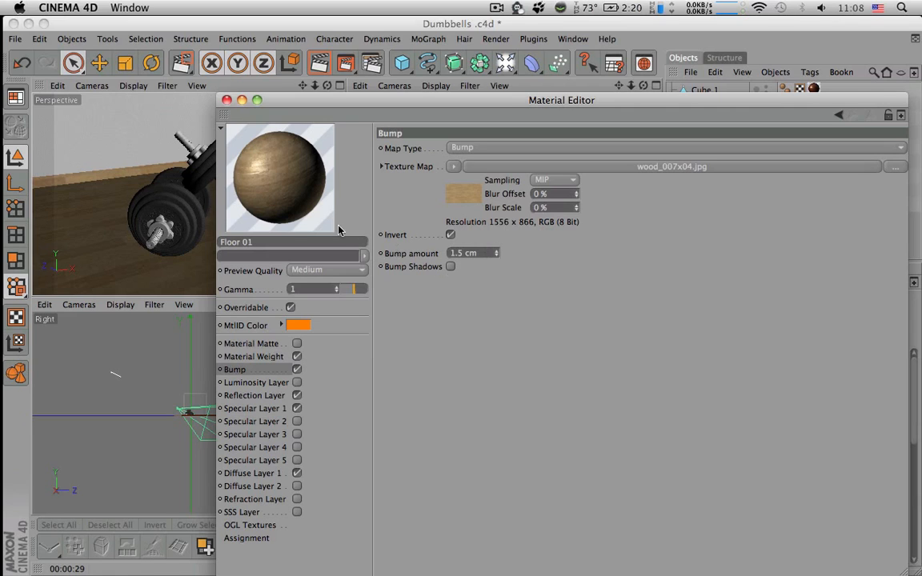
{"action": "left_click", "coordinate": [227, 100]}
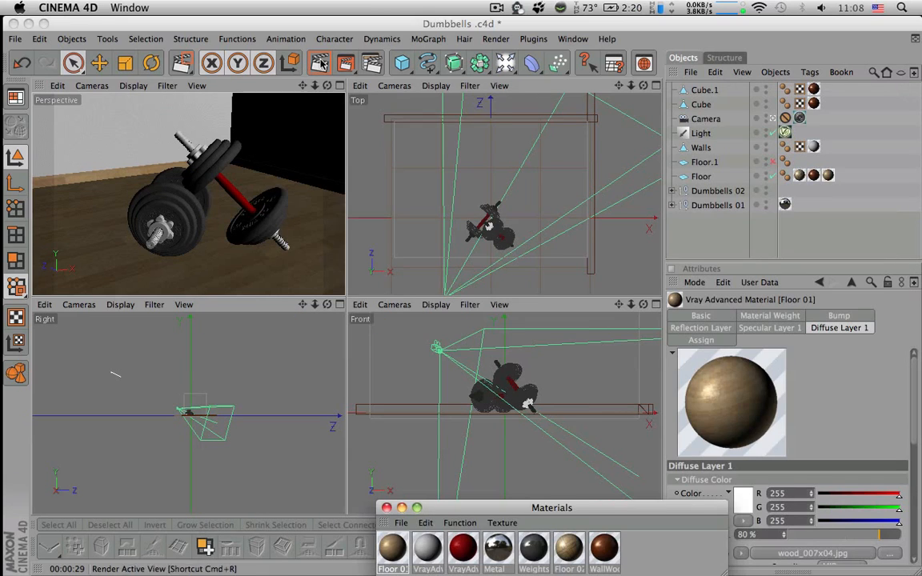
Render a test region over the dumbbells and floor in the perspective view
{"action": "left_click", "coordinate": [358, 67]}
{"action": "left_click", "coordinate": [362, 74]}
{"action": "left_click_drag", "start_coordinate": [96, 172], "coordinate": [284, 259]}
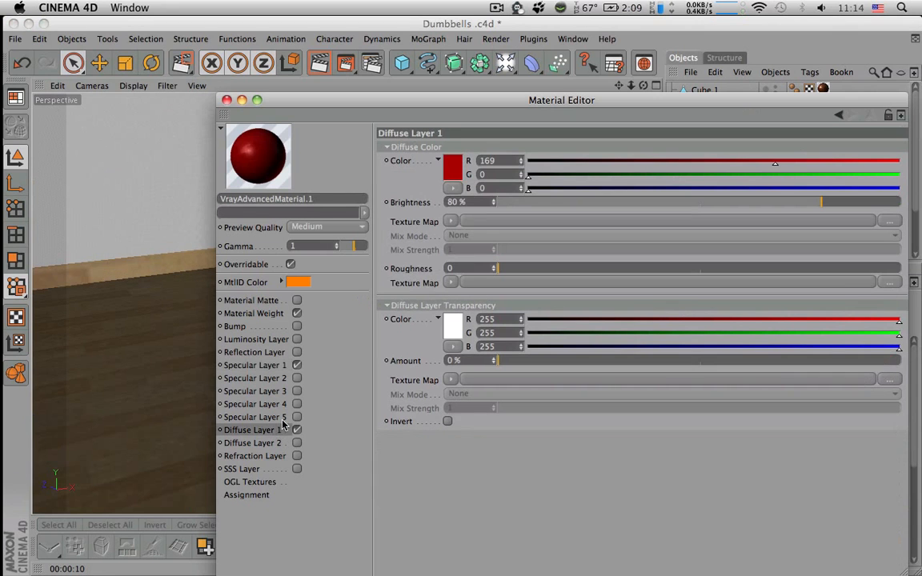
Change the diffuse color of VrayAdvancedMaterial.1 to black, RGB 0, 0, 0
{"action": "left_click", "coordinate": [453, 168]}
{"action": "left_click_drag", "start_coordinate": [450, 176], "coordinate": [363, 199]}
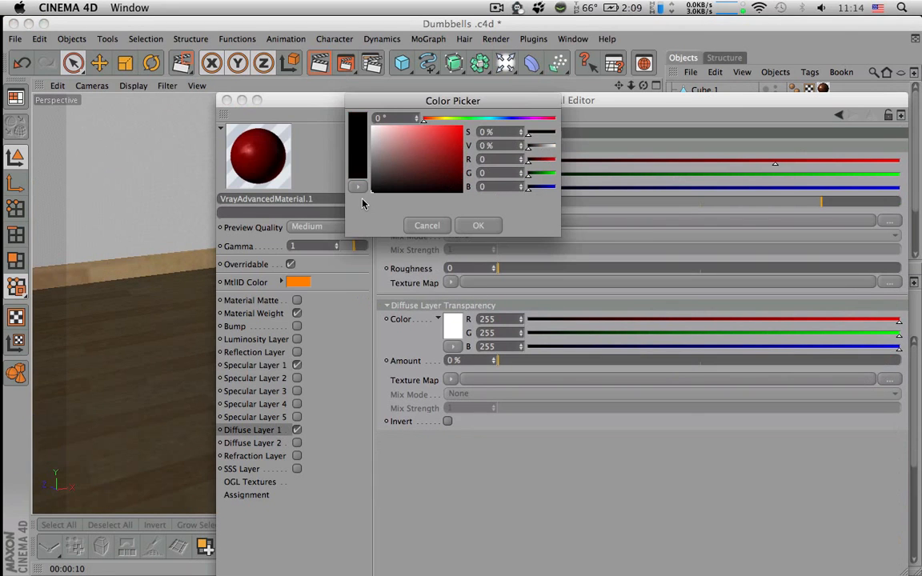
{"action": "left_click", "coordinate": [494, 225]}
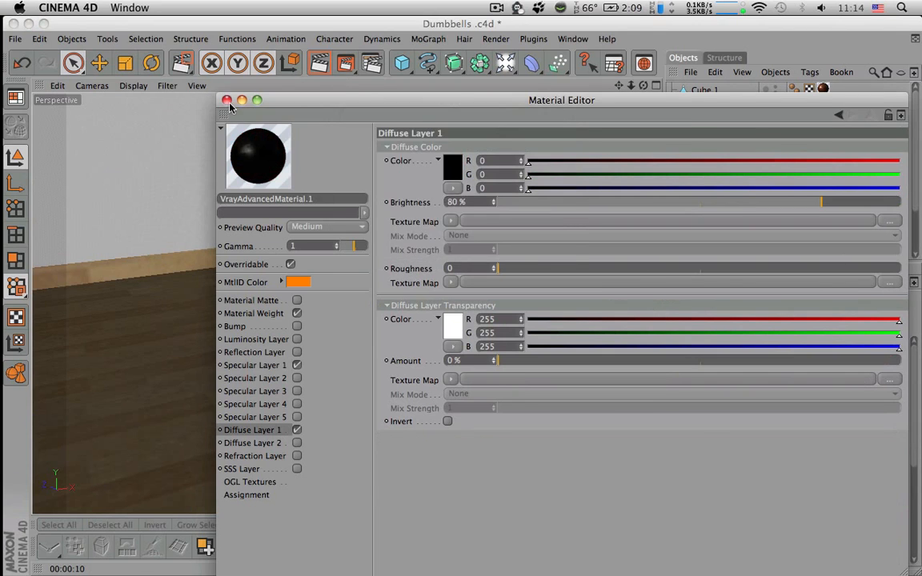
{"action": "left_click", "coordinate": [228, 100]}
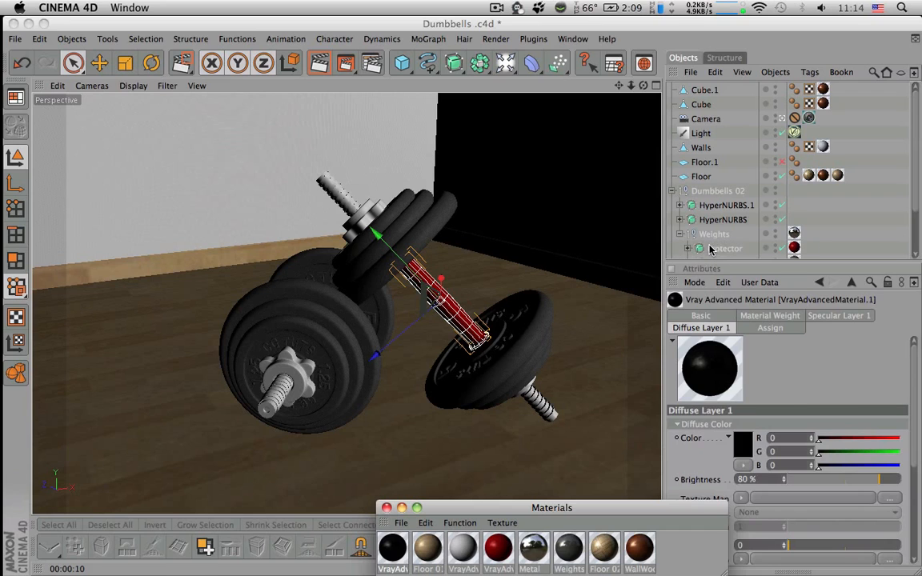
Apply the black material to the Protector object in Dumbbells 02 and render a test region over the dumbbell's handle
{"action": "left_click_drag", "start_coordinate": [709, 250], "coordinate": [710, 249]}
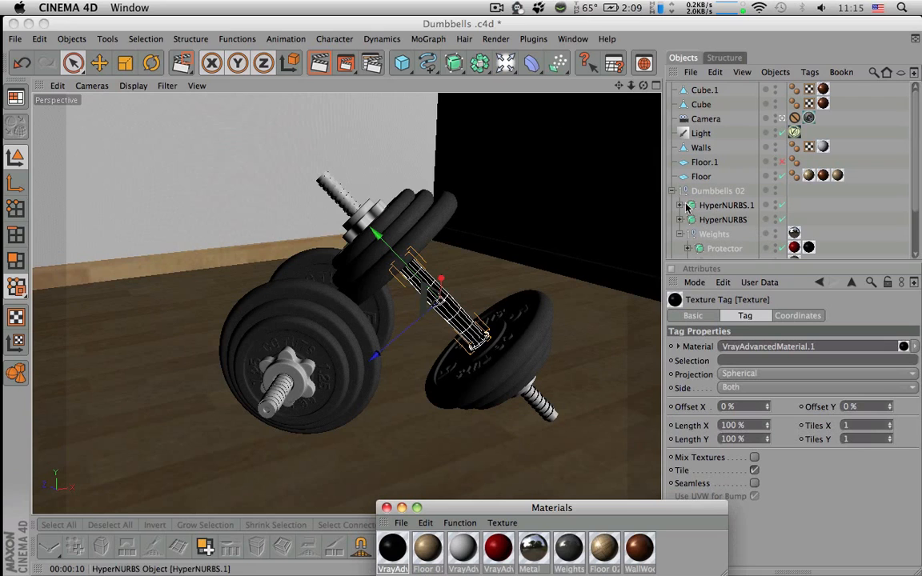
{"action": "left_click_drag", "start_coordinate": [344, 64], "coordinate": [353, 86]}
{"action": "left_click_drag", "start_coordinate": [364, 220], "coordinate": [533, 388]}
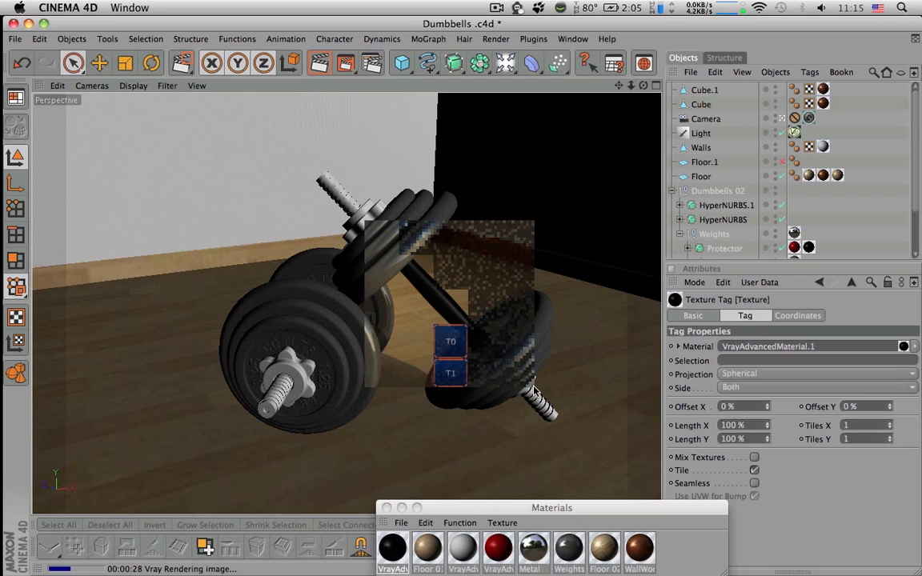
Reopen the black VrayAdvancedMaterial.1 and enable its Specular Layer 2
{"action": "left_click", "coordinate": [394, 549]}
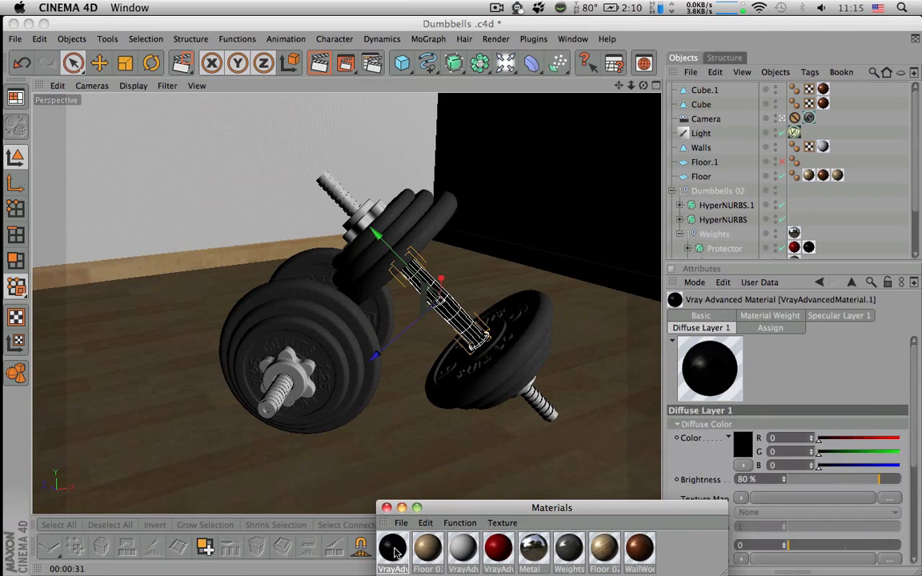
{"action": "double_click", "coordinate": [394, 549]}
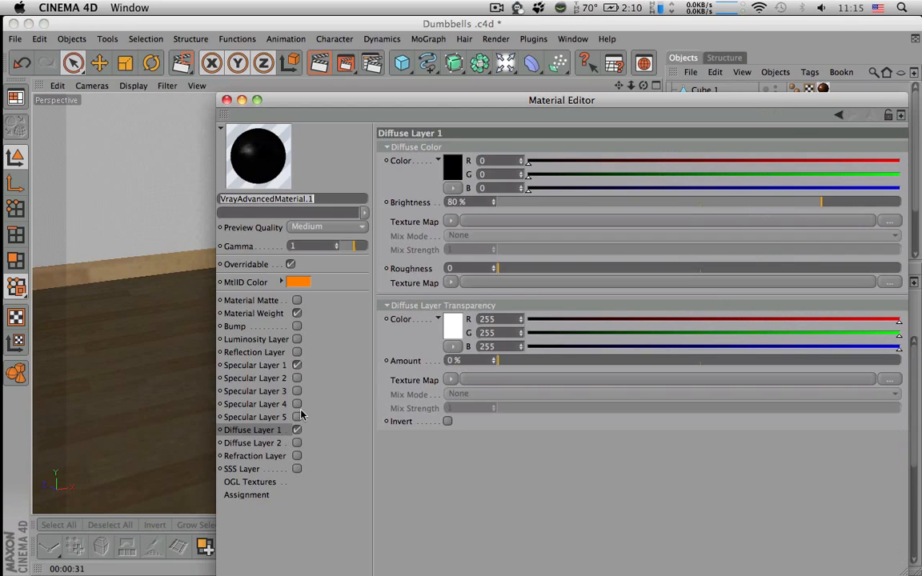
{"action": "left_click", "coordinate": [278, 378]}
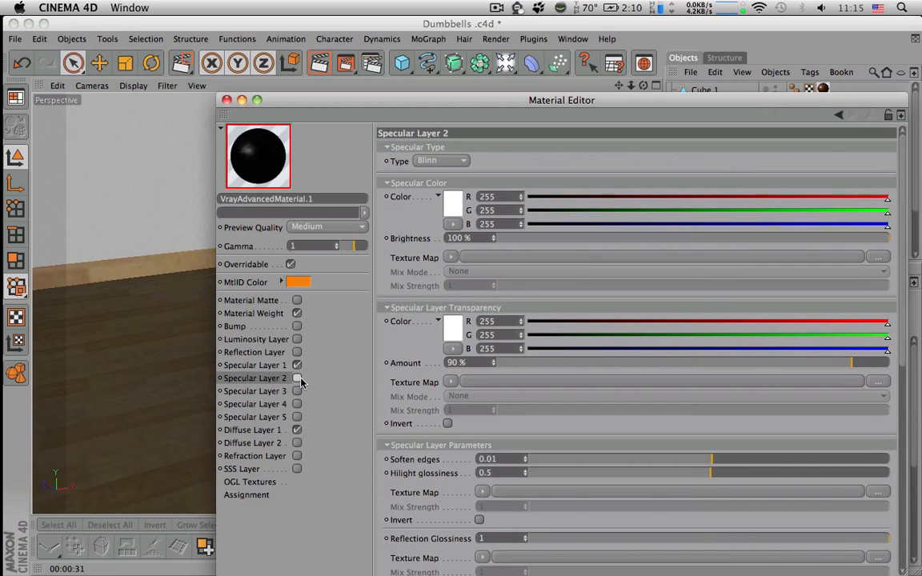
{"action": "left_click", "coordinate": [296, 378]}
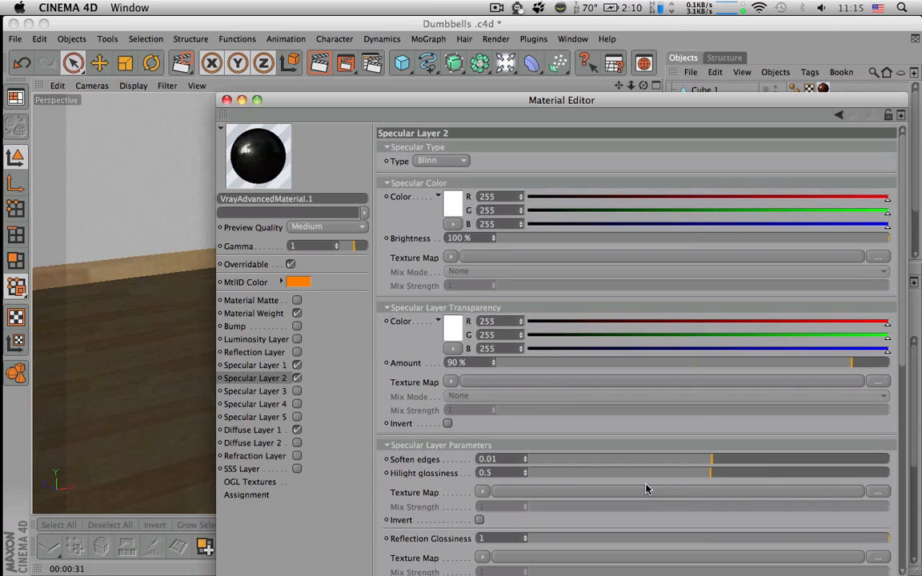
Set Specular Layer 2's highlight glossiness to 0.77, soften edges to -0.08 and transparency amount to 97%
{"action": "left_click_drag", "start_coordinate": [720, 474], "coordinate": [806, 478]}
{"action": "mouse_move", "coordinate": [685, 462]}
{"action": "left_mouse_down"}
{"action": "mouse_move", "coordinate": [761, 459]}
{"action": "mouse_move", "coordinate": [703, 460]}
{"action": "left_mouse_up"}
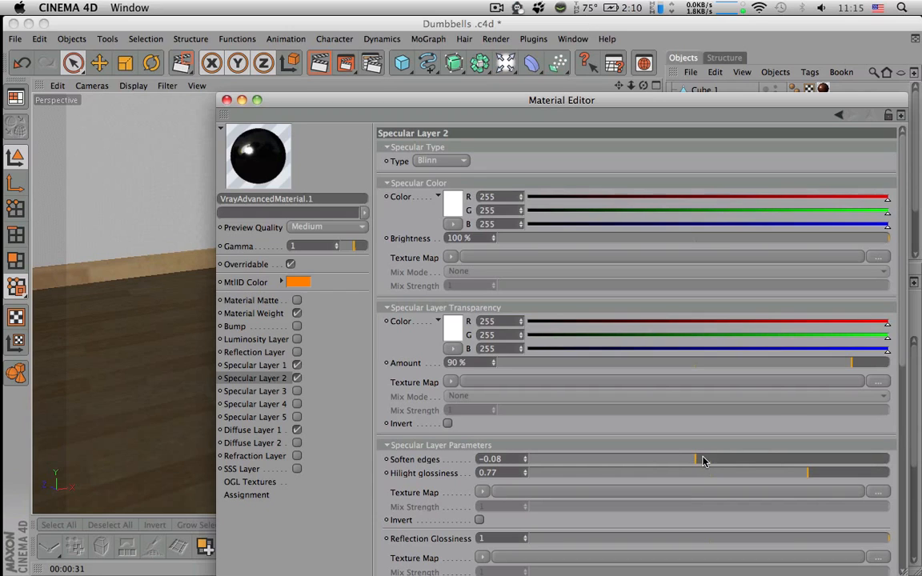
{"action": "left_click", "coordinate": [880, 365]}
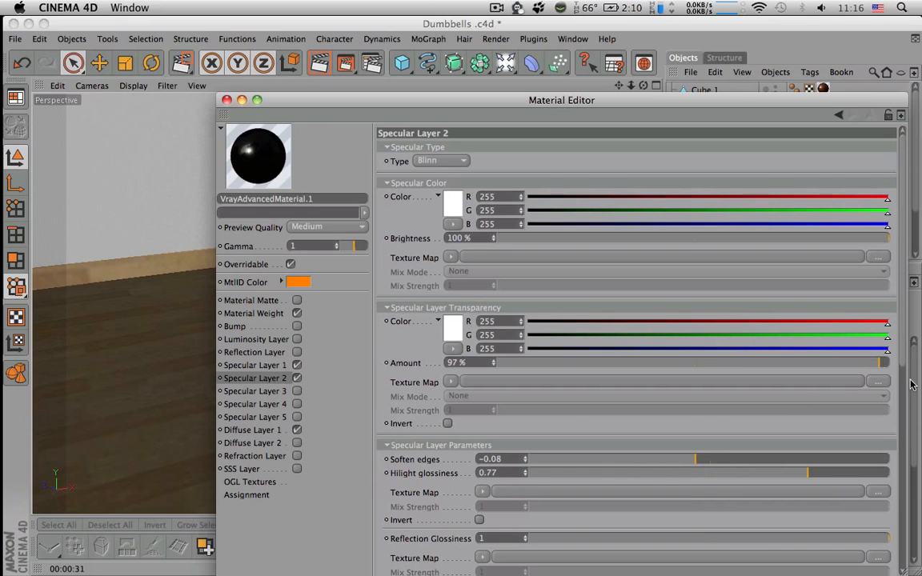
{"action": "scroll", "coordinate": [909, 384], "scroll_direction": "down", "scroll_amount": 2}
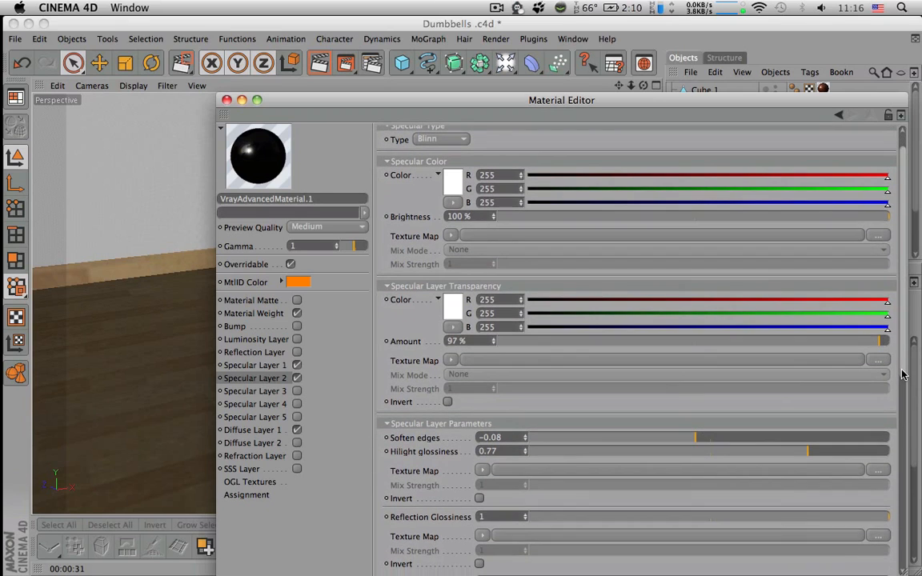
{"action": "scroll", "coordinate": [903, 377], "scroll_direction": "down", "scroll_amount": 4}
{"action": "scroll", "coordinate": [901, 366], "scroll_direction": "up", "scroll_amount": 6}
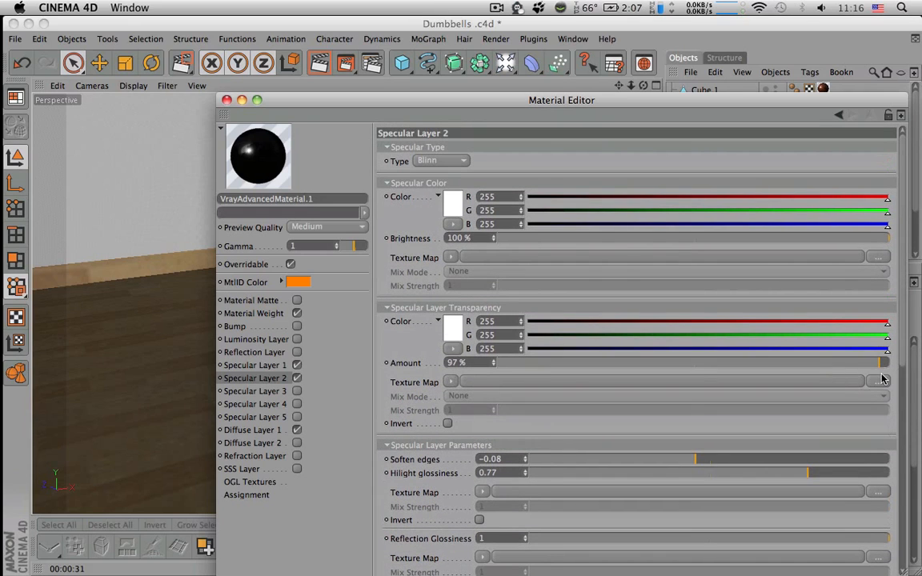
Disable Specular Layer 2 and set Specular Layer 1 to type Phong with a highlight glossiness of 0.61
{"action": "left_click", "coordinate": [297, 378]}
{"action": "left_click", "coordinate": [253, 314]}
{"action": "left_click", "coordinate": [255, 365]}
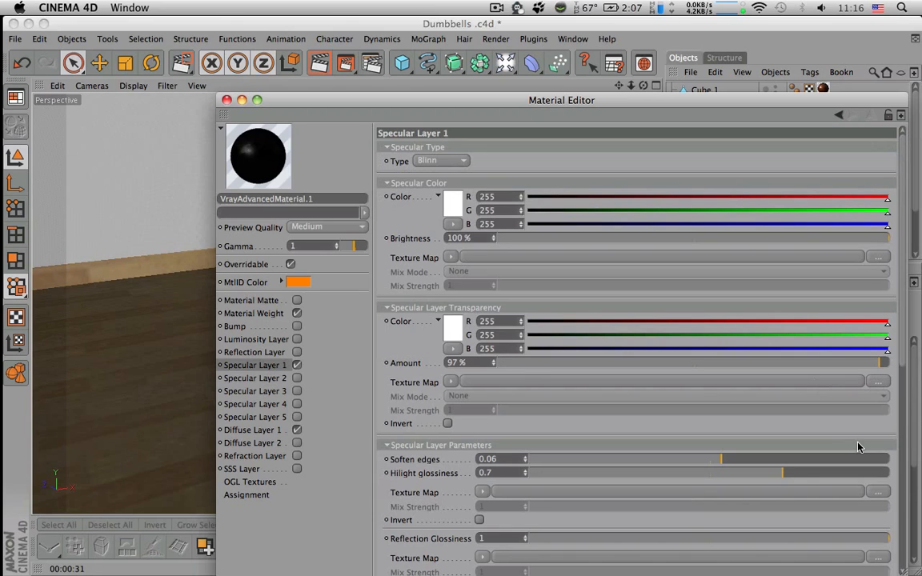
{"action": "scroll", "coordinate": [901, 345], "scroll_direction": "down", "scroll_amount": 1}
{"action": "scroll", "coordinate": [901, 336], "scroll_direction": "up", "scroll_amount": 1}
{"action": "left_click", "coordinate": [439, 161]}
{"action": "left_click", "coordinate": [436, 173]}
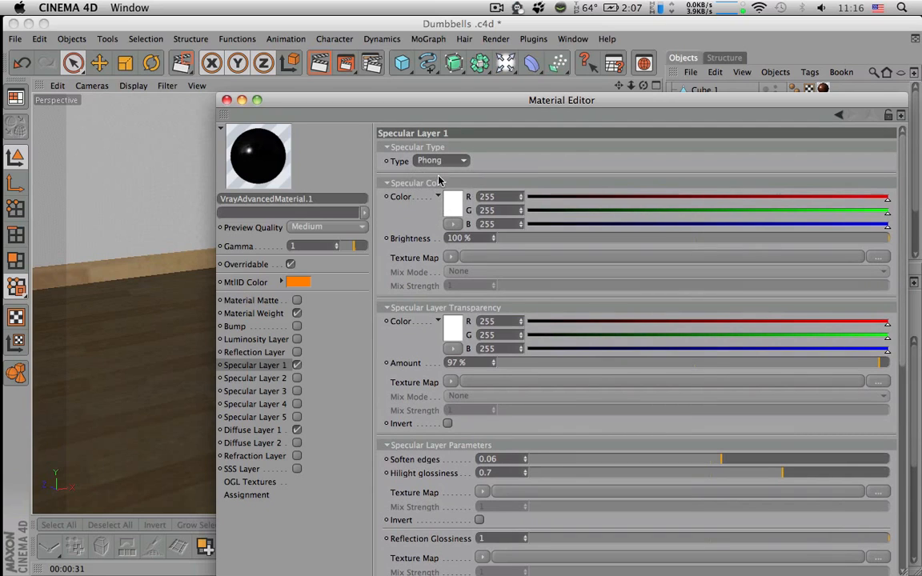
{"action": "mouse_move", "coordinate": [782, 472]}
{"action": "left_mouse_down"}
{"action": "mouse_move", "coordinate": [804, 474]}
{"action": "mouse_move", "coordinate": [702, 478]}
{"action": "mouse_move", "coordinate": [750, 476]}
{"action": "left_mouse_up"}
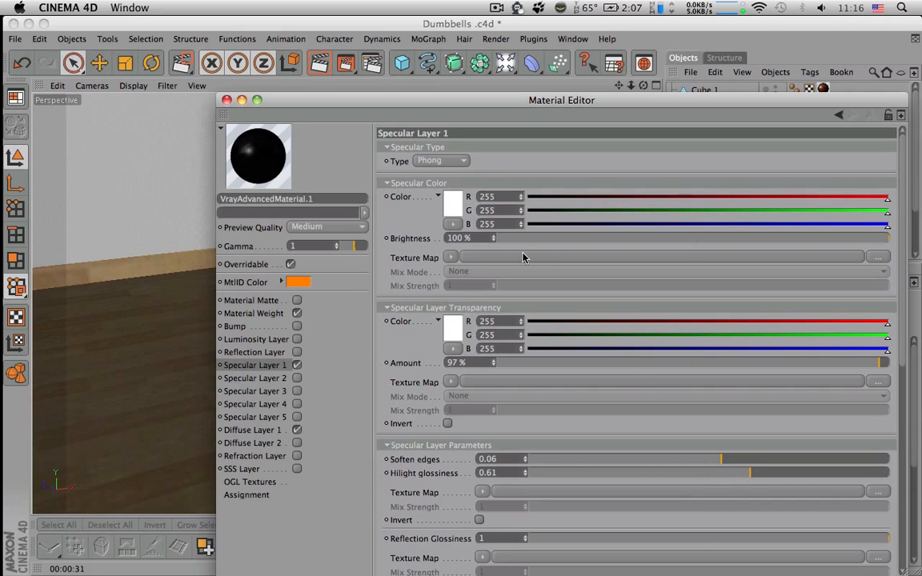
Close the material editor and render a test region over the leaning dumbbell's handle
{"action": "left_click", "coordinate": [226, 101]}
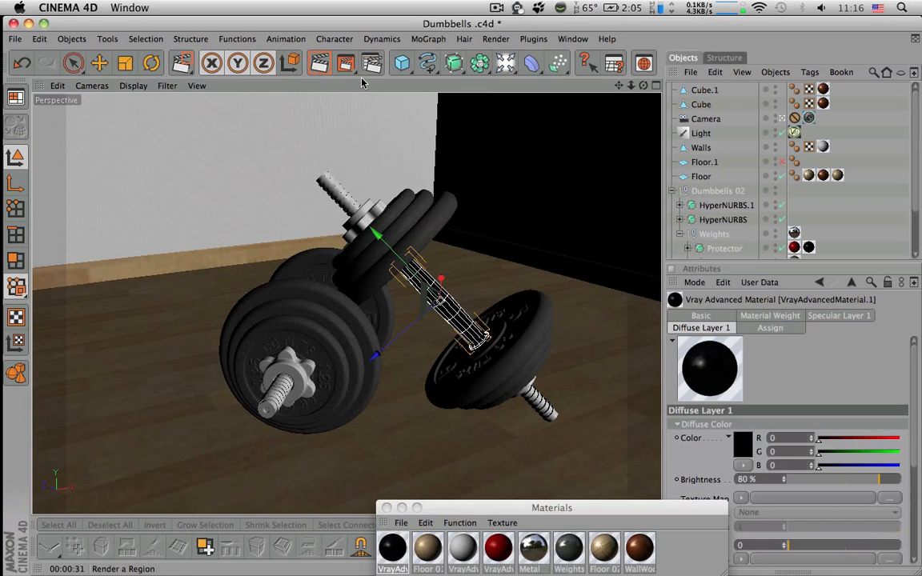
{"action": "left_click", "coordinate": [372, 63]}
{"action": "left_click_drag", "start_coordinate": [376, 248], "coordinate": [485, 329]}
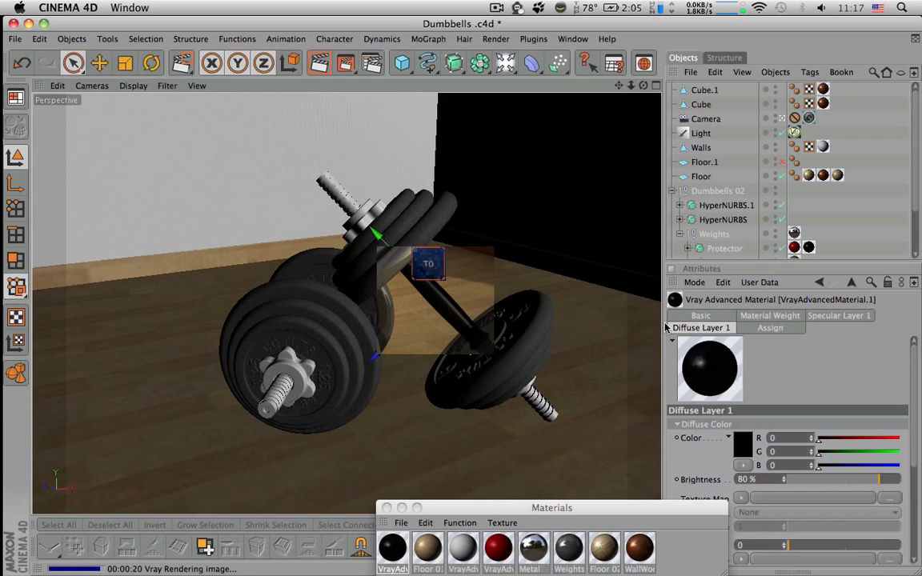
Reopen VrayAdvancedMaterial.1 and change its Diffuse Layer 1 color to dark brown, RGB 49, 35, 35
{"action": "double_click", "coordinate": [394, 548]}
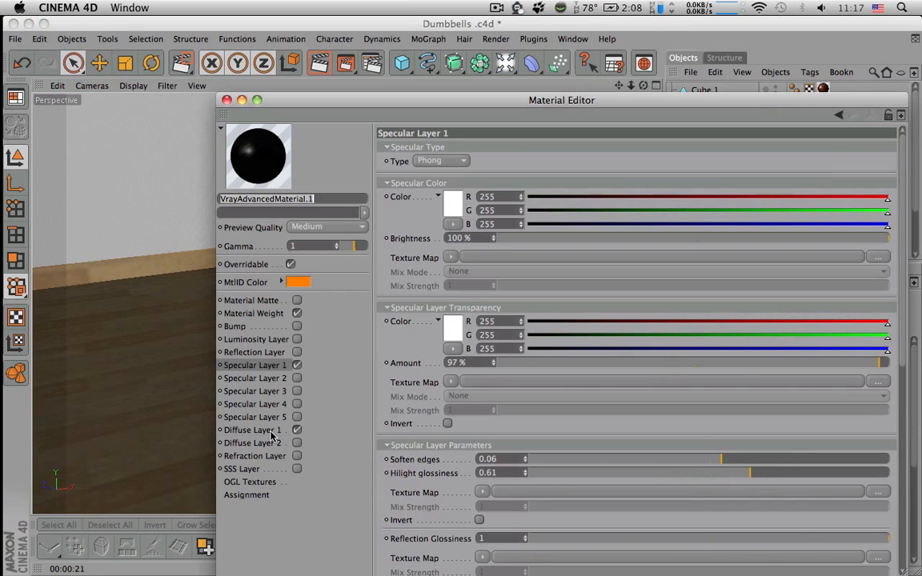
{"action": "left_click", "coordinate": [255, 429]}
{"action": "left_click", "coordinate": [448, 169]}
{"action": "left_click_drag", "start_coordinate": [381, 179], "coordinate": [395, 187]}
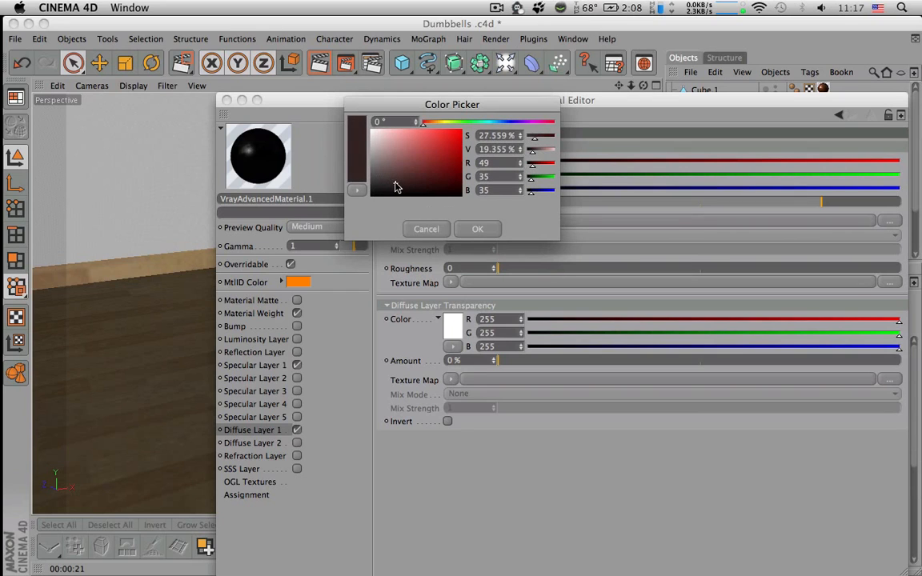
{"action": "left_click", "coordinate": [470, 229]}
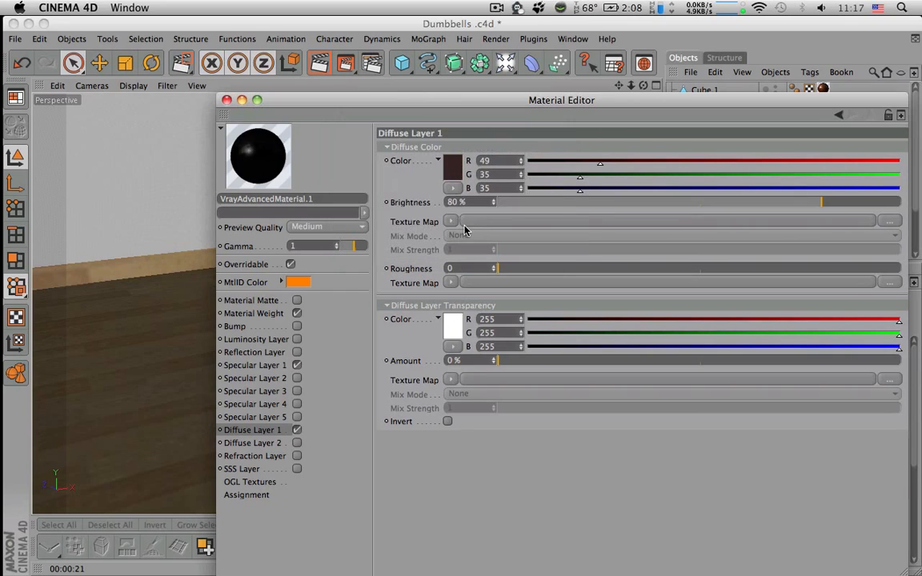
Render a larger test region around the leaning dumbbell's handle to check the dark brown color
{"action": "left_click", "coordinate": [226, 99]}
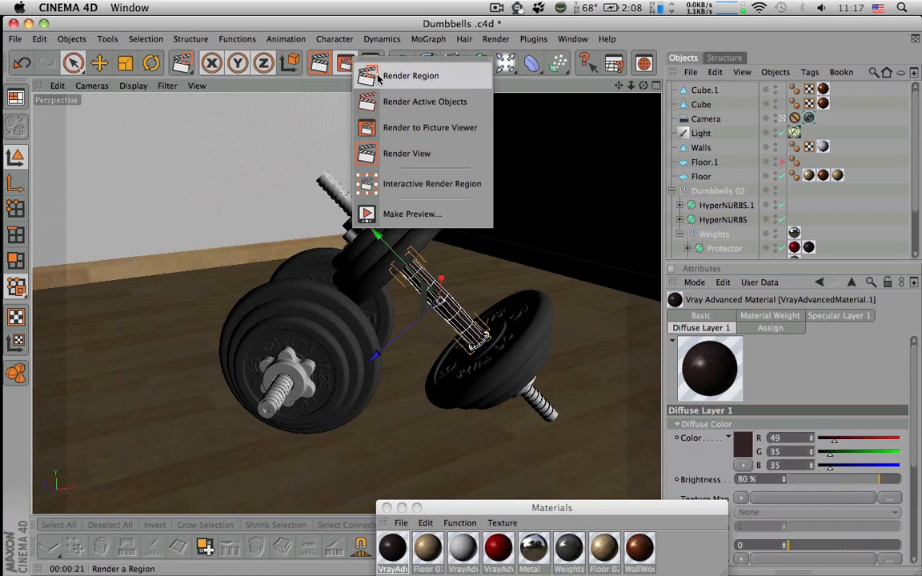
{"action": "left_click", "coordinate": [380, 77]}
{"action": "left_click_drag", "start_coordinate": [368, 225], "coordinate": [501, 364]}
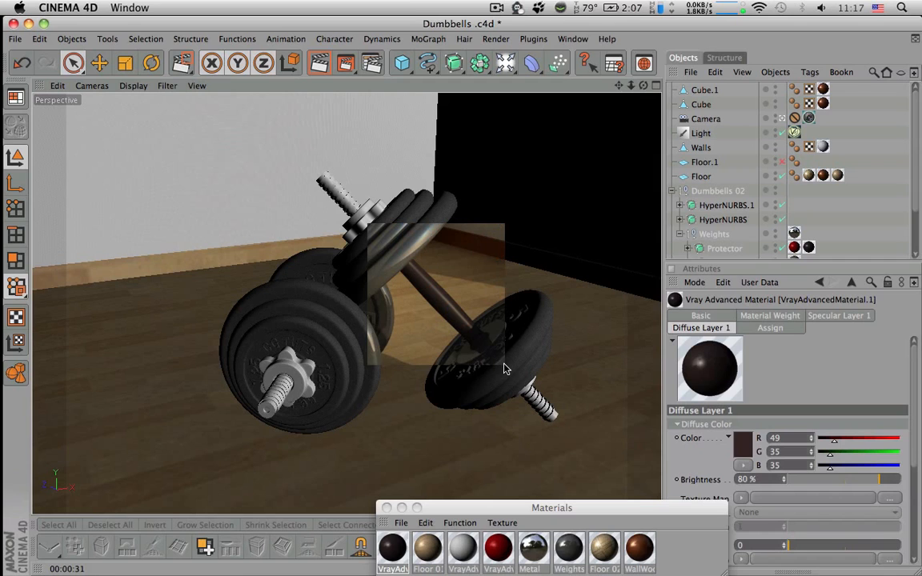
Set the diffuse color of VrayAdvancedMaterial.1 to RGB 54, 46, 46 and save the scene
{"action": "left_click", "coordinate": [400, 550]}
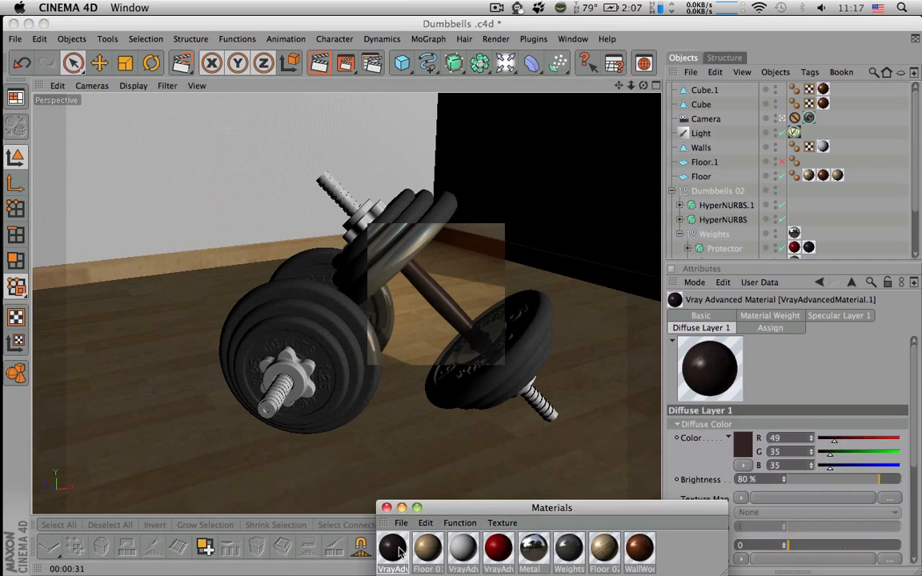
{"action": "double_click", "coordinate": [400, 551]}
{"action": "left_click", "coordinate": [452, 167]}
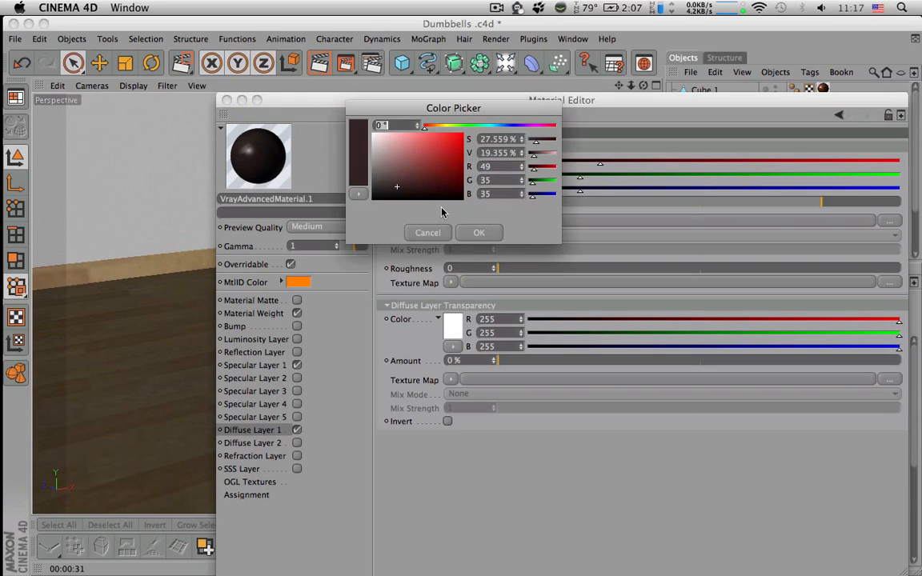
{"action": "left_click", "coordinate": [389, 186]}
{"action": "left_click", "coordinate": [385, 184]}
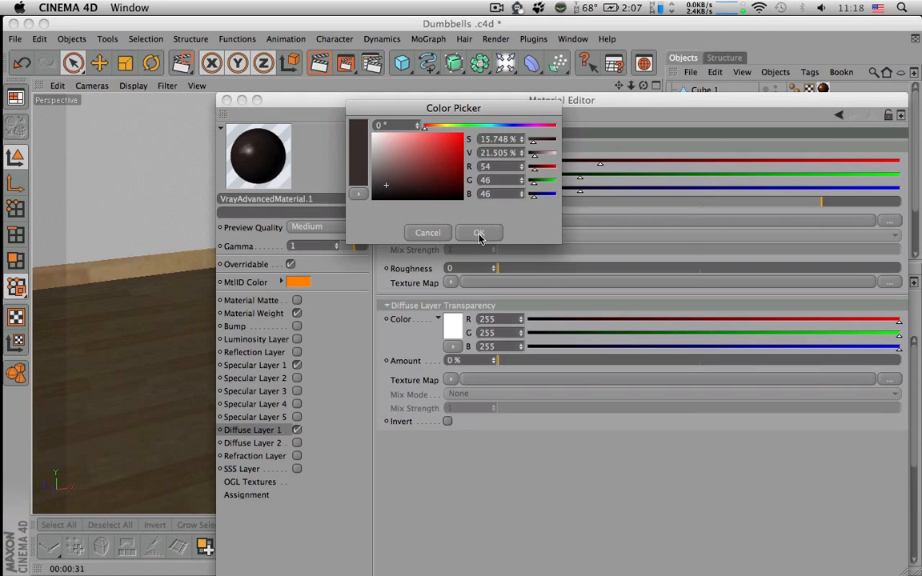
{"action": "left_click", "coordinate": [478, 233]}
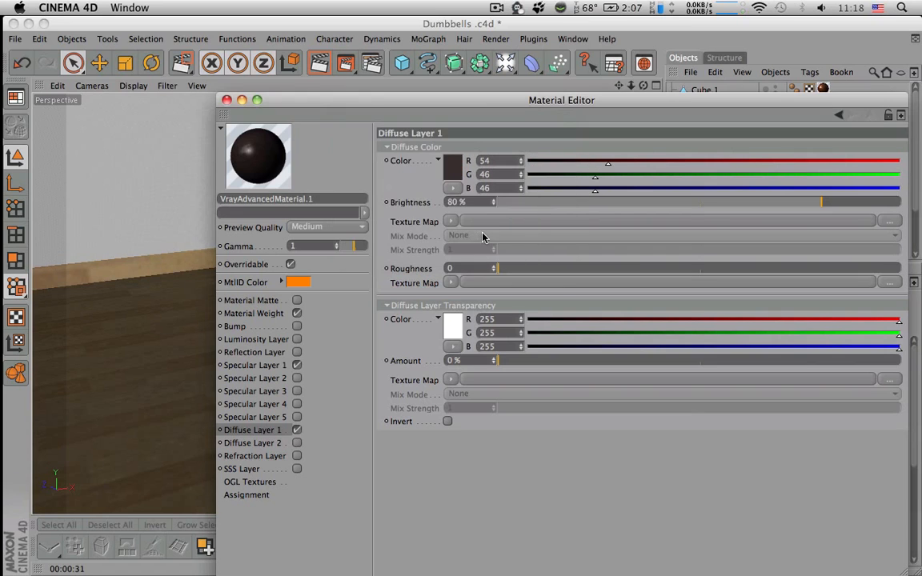
{"action": "left_click", "coordinate": [226, 100]}
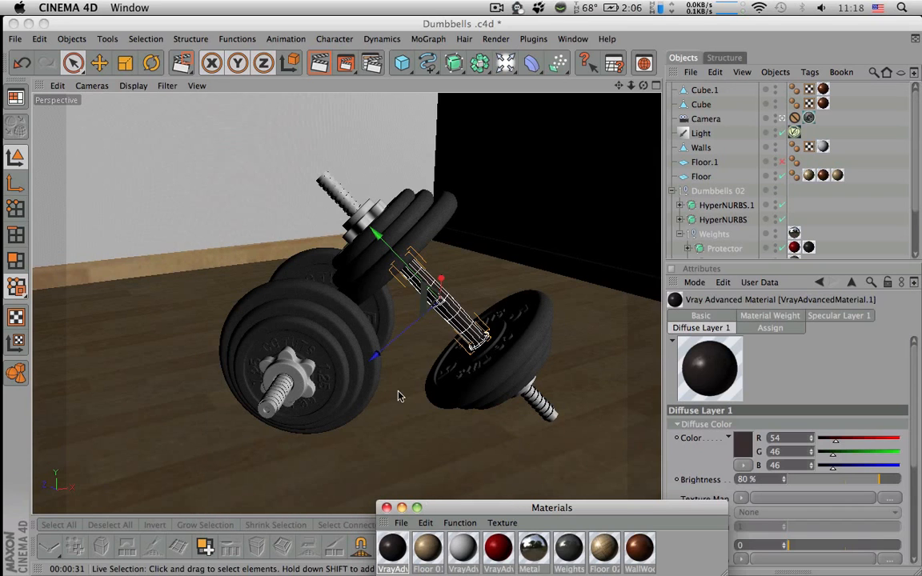
{"action": "key", "text": "super+s"}
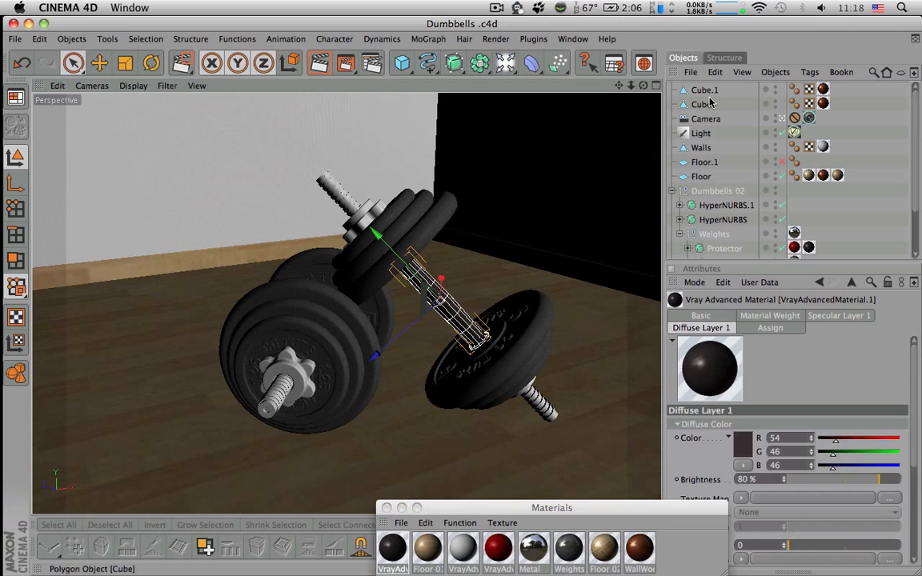
Leave the camera view and apply the dark VrayAdvancedMaterial.1 to the Protector object in Dumbbells 01
{"action": "left_click", "coordinate": [783, 119]}
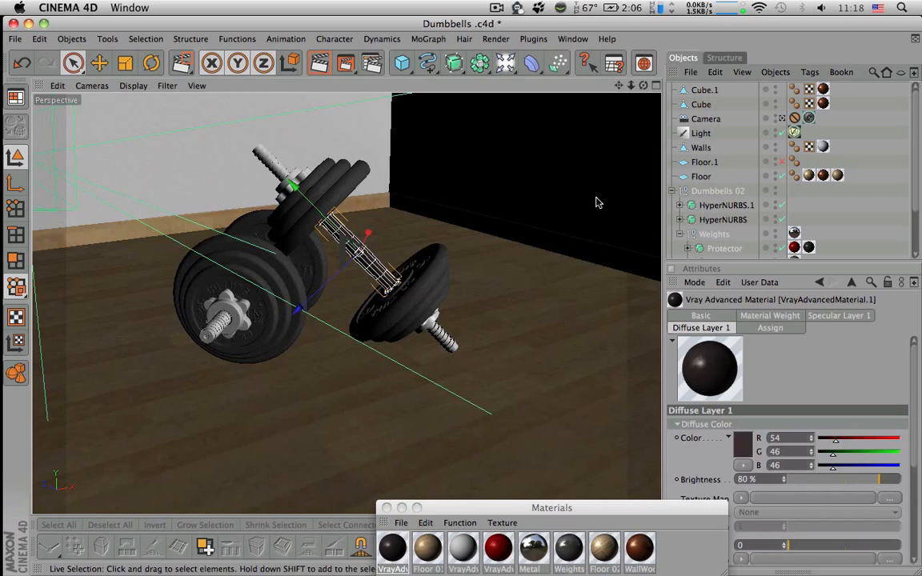
{"action": "left_click_drag", "start_coordinate": [456, 238], "coordinate": [416, 252], "text": "alt"}
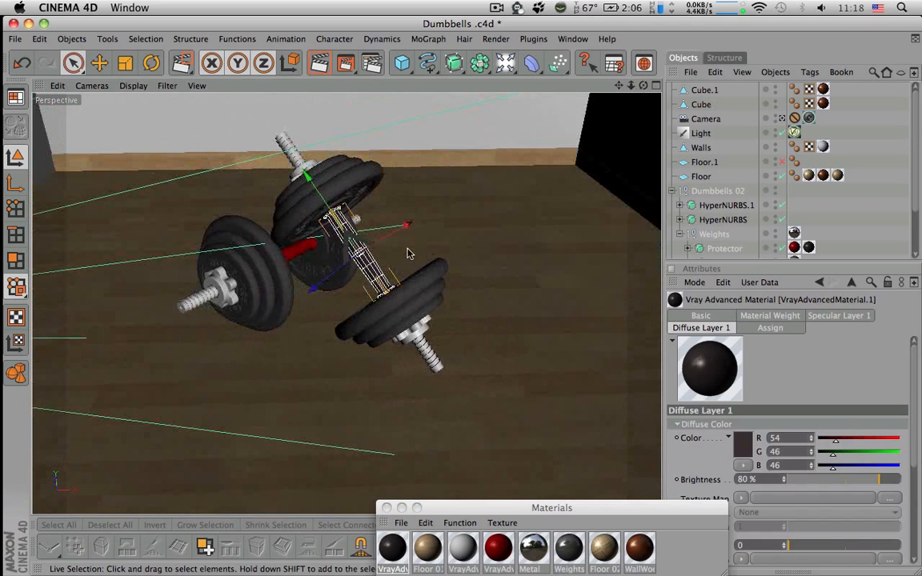
{"action": "left_click", "coordinate": [301, 253]}
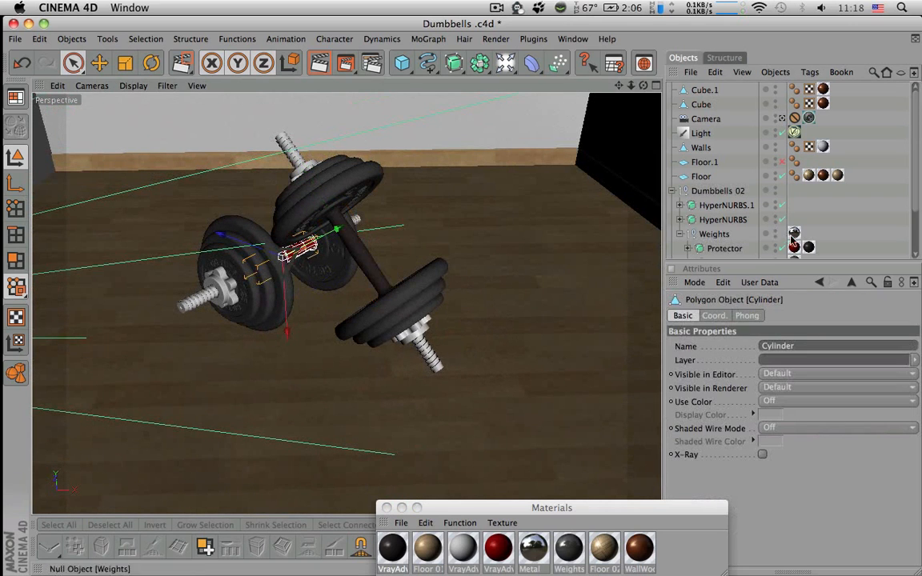
{"action": "scroll", "coordinate": [918, 205], "scroll_direction": "down", "scroll_amount": 3}
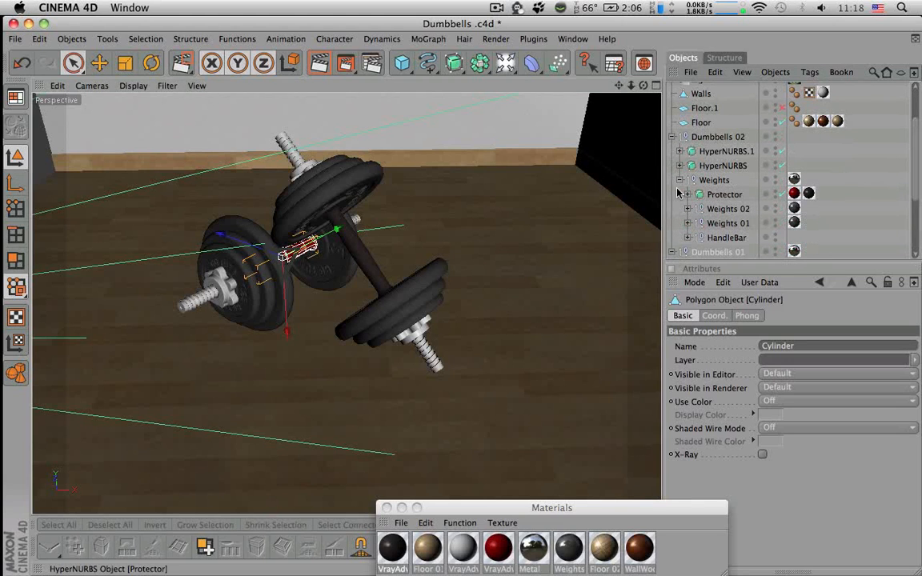
{"action": "left_click", "coordinate": [672, 137]}
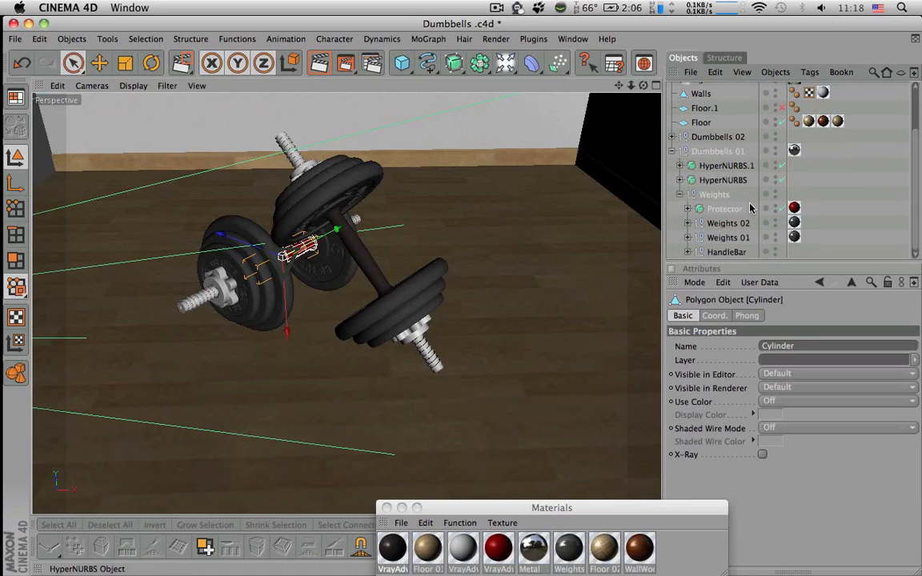
{"action": "left_click", "coordinate": [393, 549]}
{"action": "left_click_drag", "start_coordinate": [398, 552], "coordinate": [719, 208]}
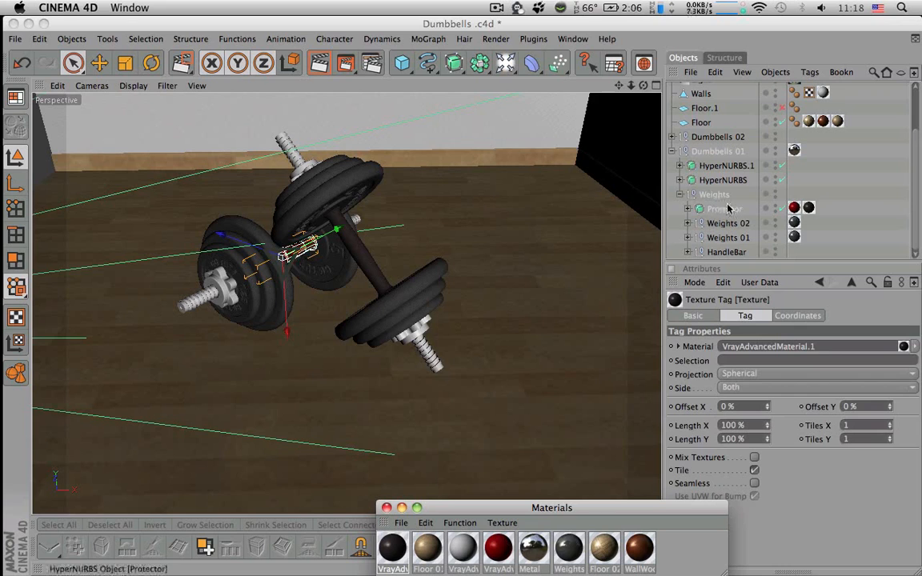
{"action": "left_click", "coordinate": [840, 226]}
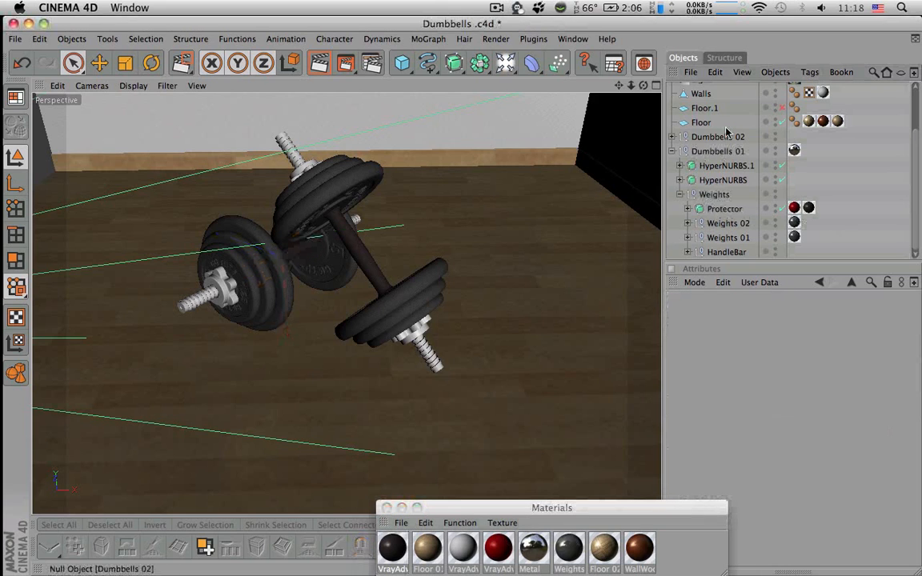
{"action": "left_click", "coordinate": [674, 151]}
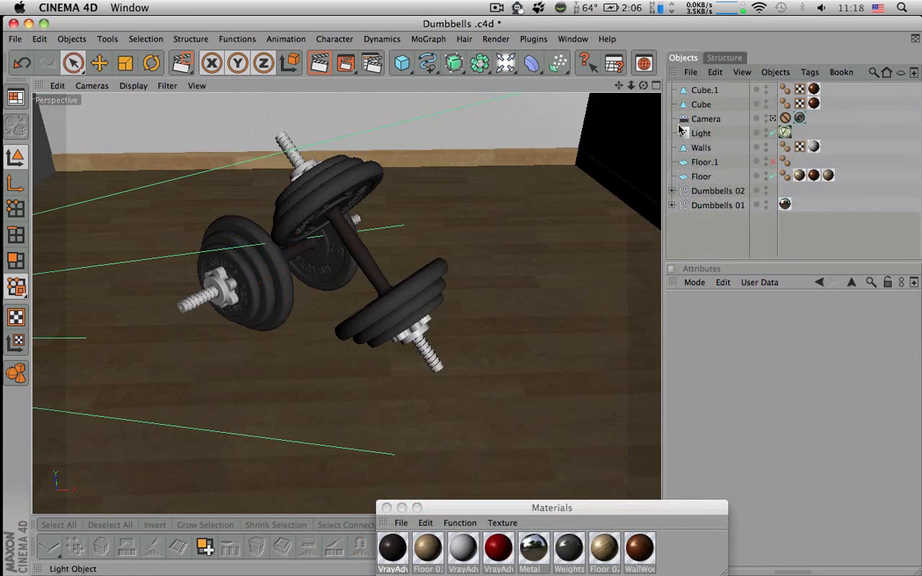
Group the Walls, Floor.1 and Floor objects into a null named Environment
{"action": "left_click", "coordinate": [702, 176]}
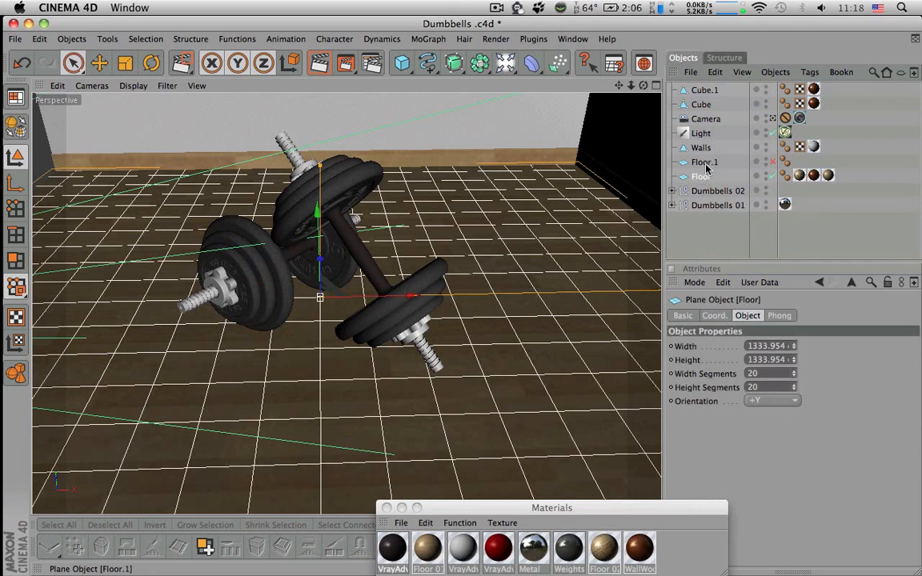
{"action": "left_click", "coordinate": [702, 149], "text": "shift"}
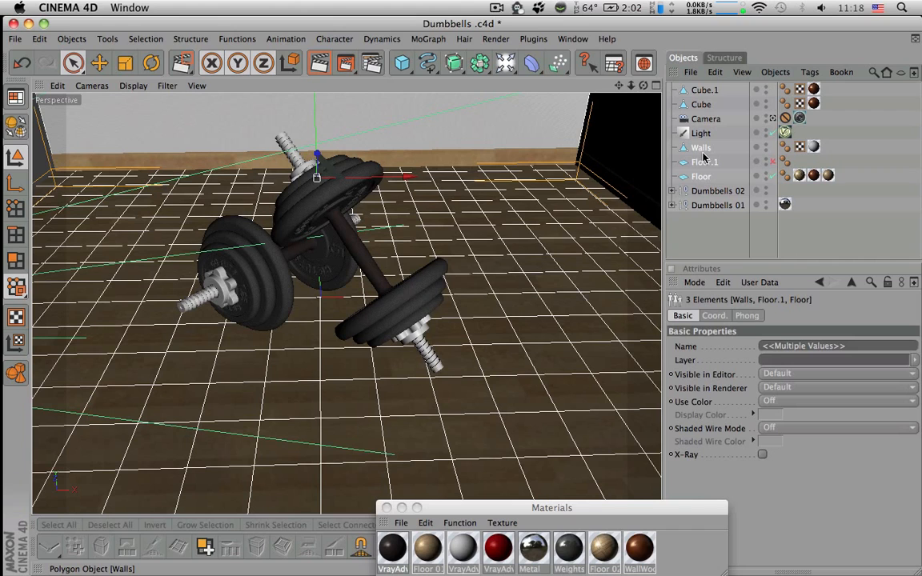
{"action": "key", "text": "alt+g"}
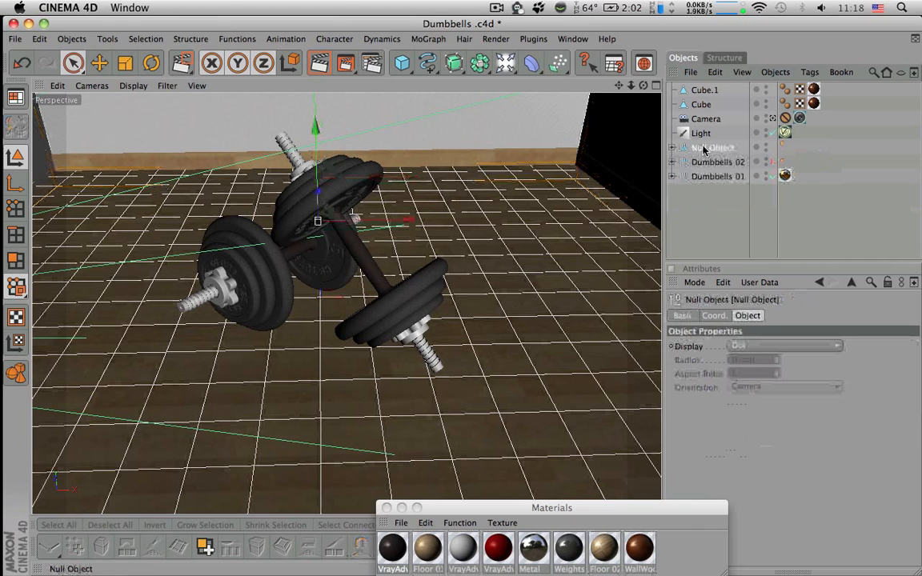
{"action": "double_click", "coordinate": [702, 148]}
{"action": "type", "text": "Environ"}
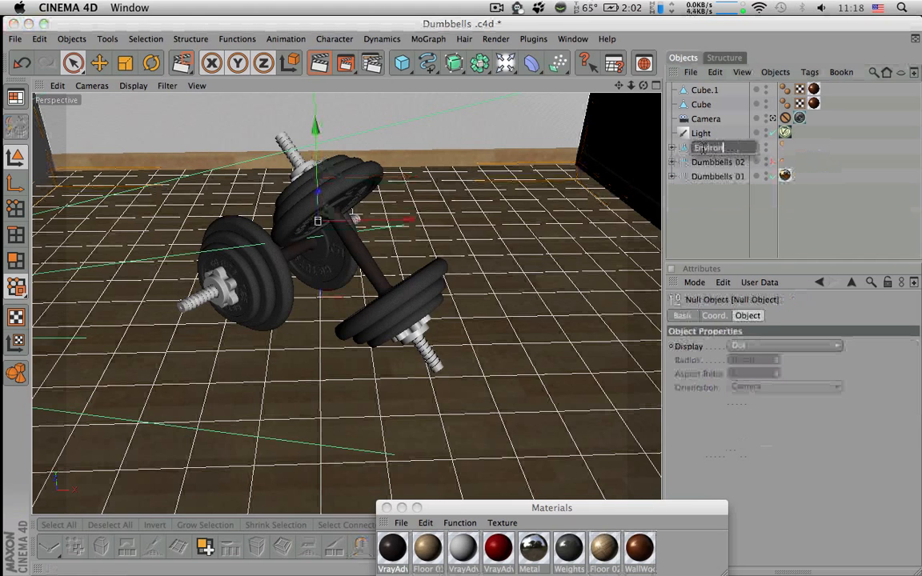
{"action": "type", "text": "ment"}
{"action": "key", "text": "Return"}
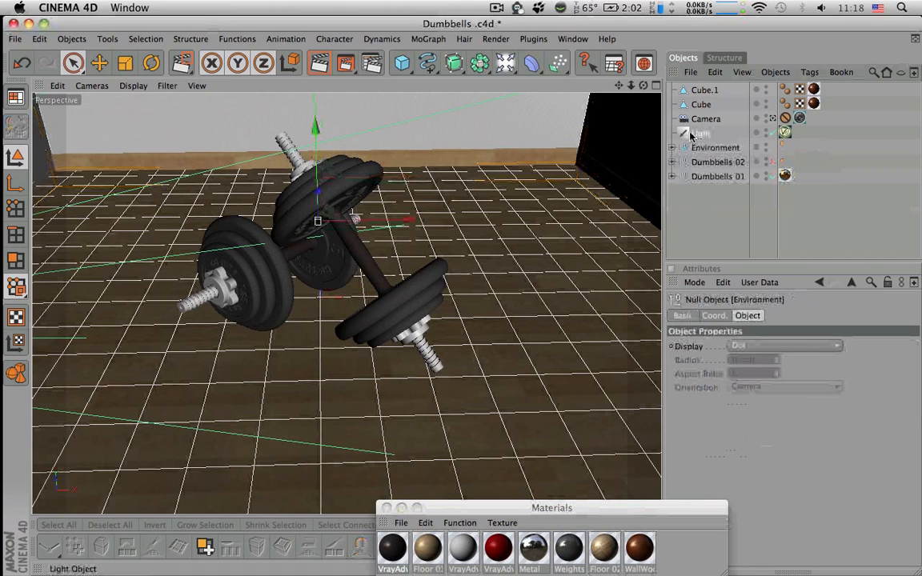
Render a test region covering both dumbbells in the perspective view
{"action": "left_click", "coordinate": [702, 133]}
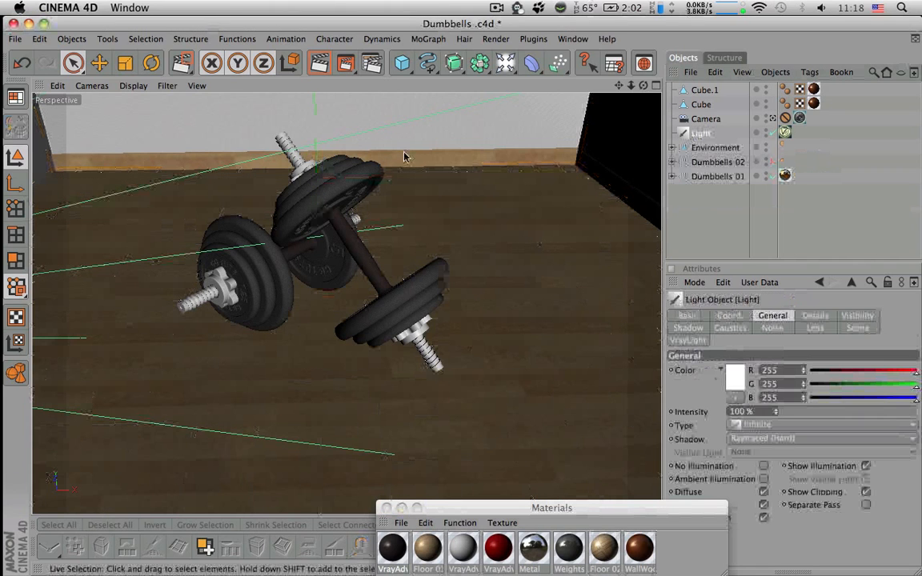
{"action": "left_click_drag", "start_coordinate": [345, 66], "coordinate": [366, 76]}
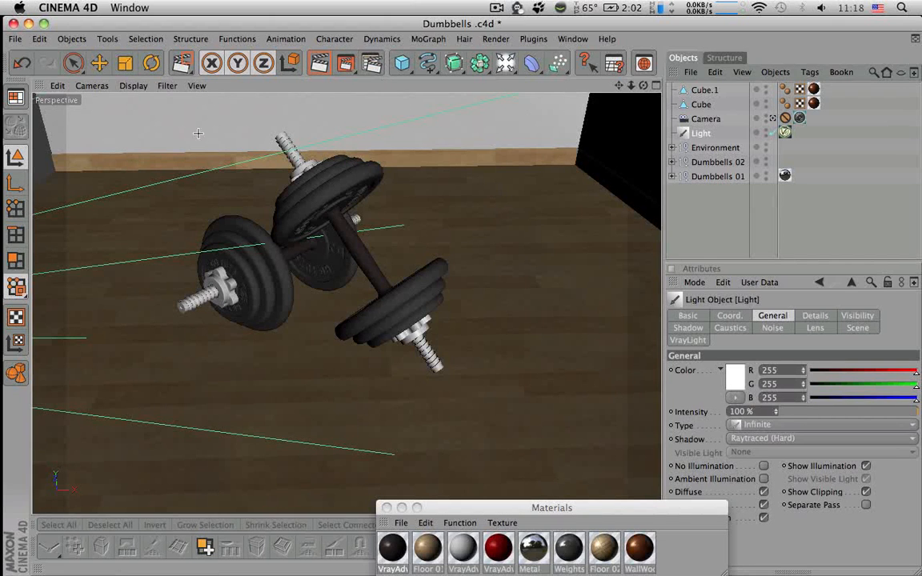
{"action": "left_click_drag", "start_coordinate": [147, 112], "coordinate": [500, 400]}
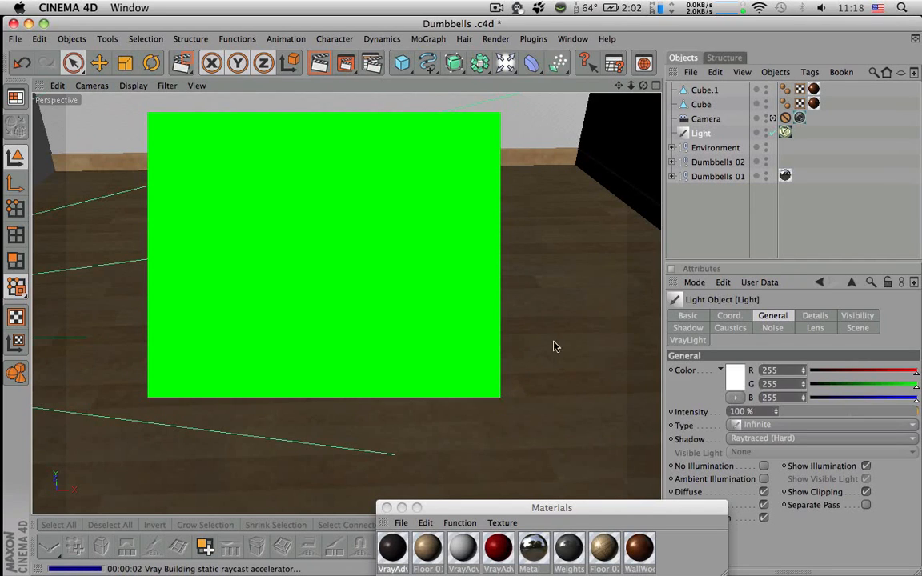
Duplicate the Camera object and rename the copy Camera 2
{"action": "left_click", "coordinate": [698, 122]}
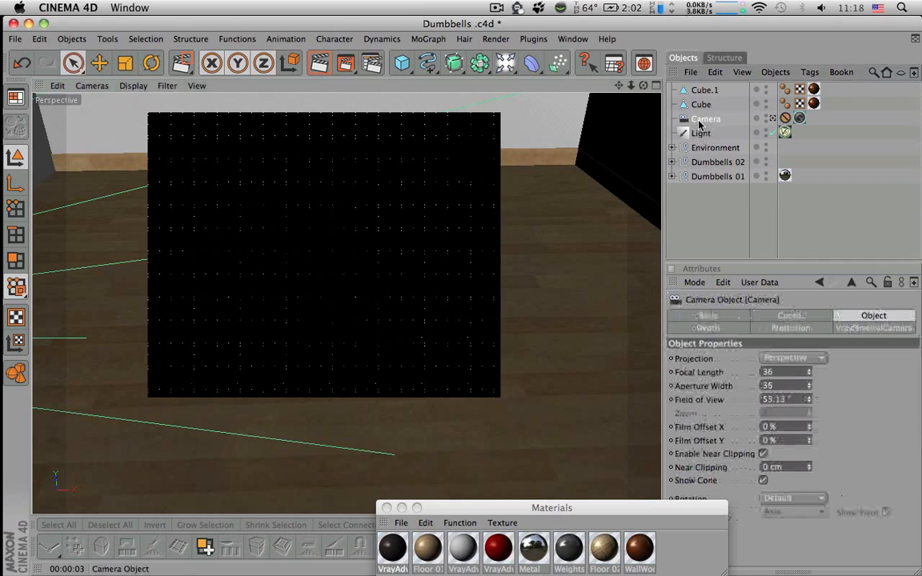
{"action": "key", "text": "super+c"}
{"action": "key", "text": "super+v"}
{"action": "double_click", "coordinate": [698, 91]}
{"action": "type", "text": "Camera 2"}
{"action": "key", "text": "Return"}
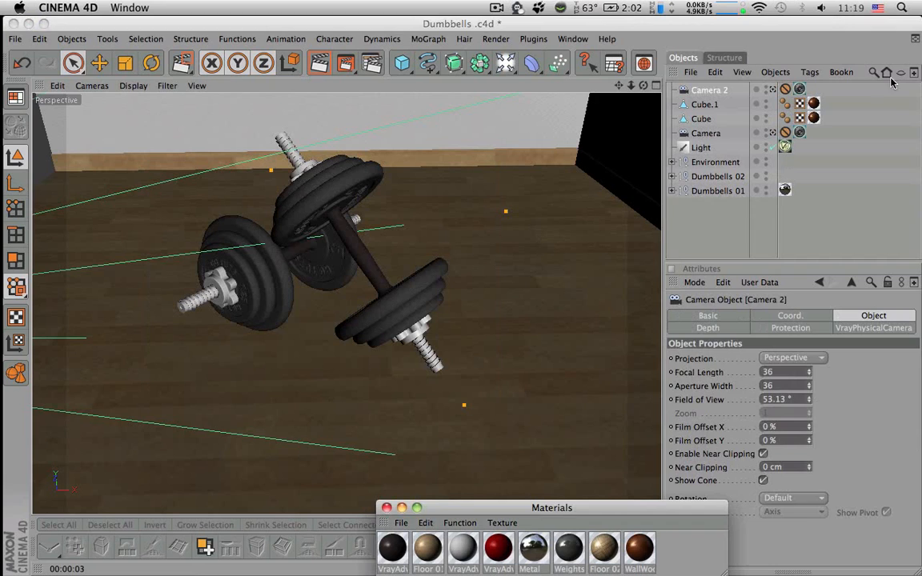
Remove the protection tag from Camera 2 and make it the active view camera
{"action": "left_click", "coordinate": [786, 90]}
{"action": "key", "text": "BackSpace"}
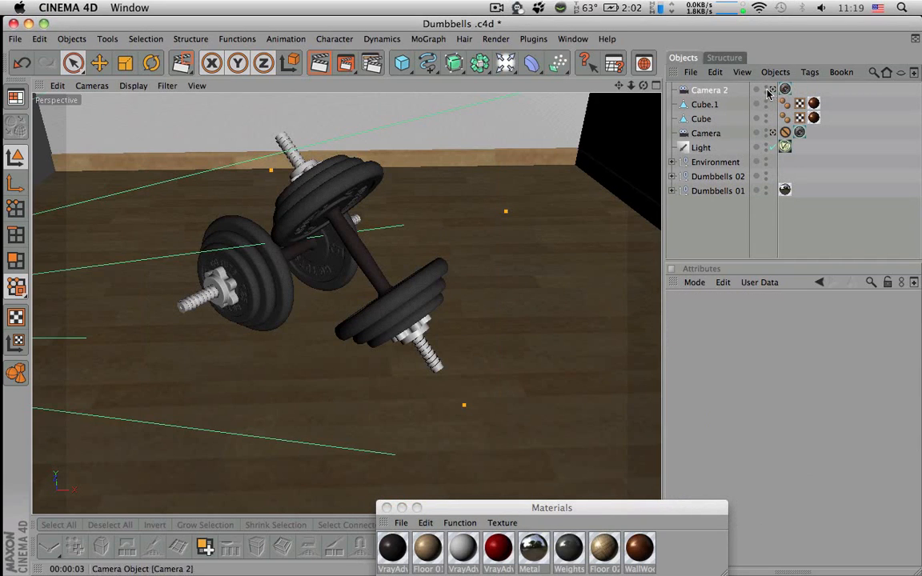
{"action": "left_click", "coordinate": [772, 89]}
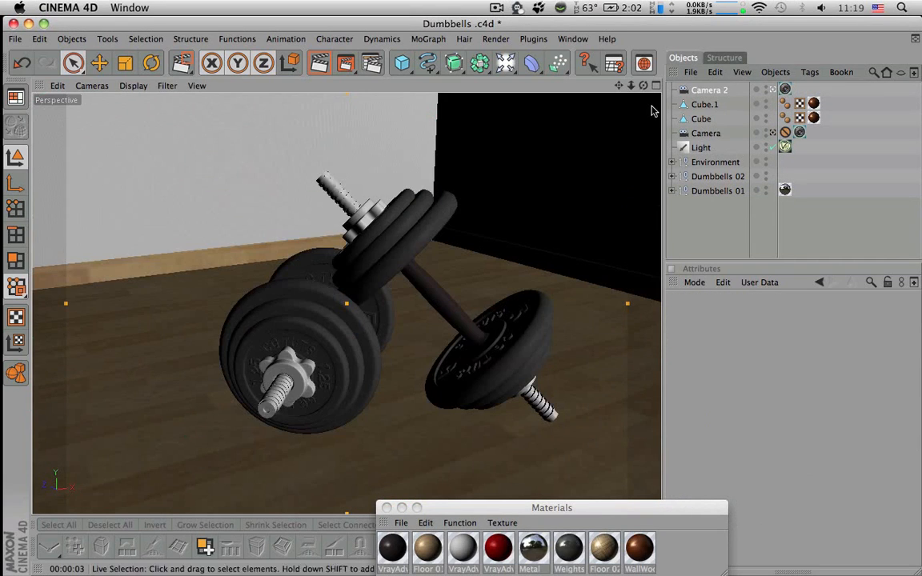
Reframe Camera 2 as a closer, lower shot of both dumbbells and test-render its view in the four-view layout
{"action": "left_click_drag", "start_coordinate": [640, 91], "coordinate": [642, 91]}
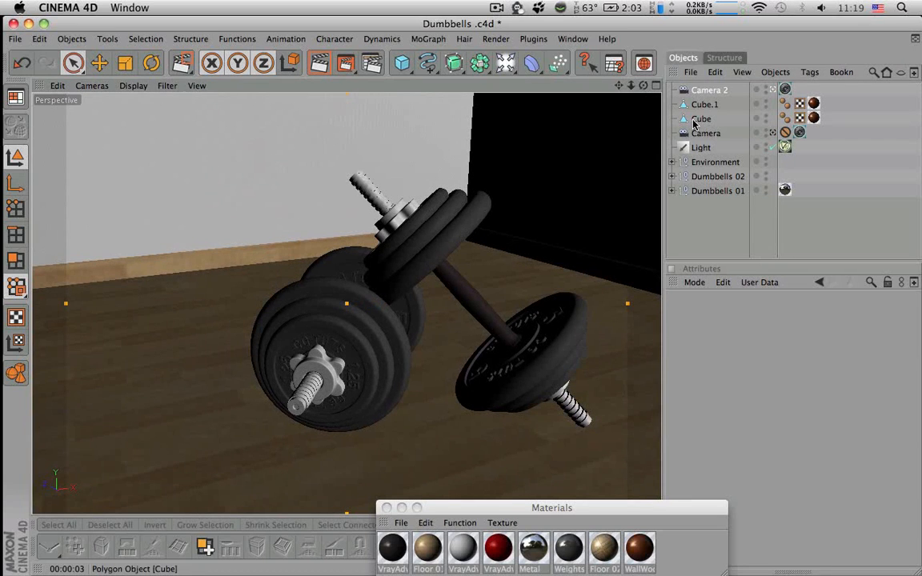
{"action": "left_click", "coordinate": [706, 177]}
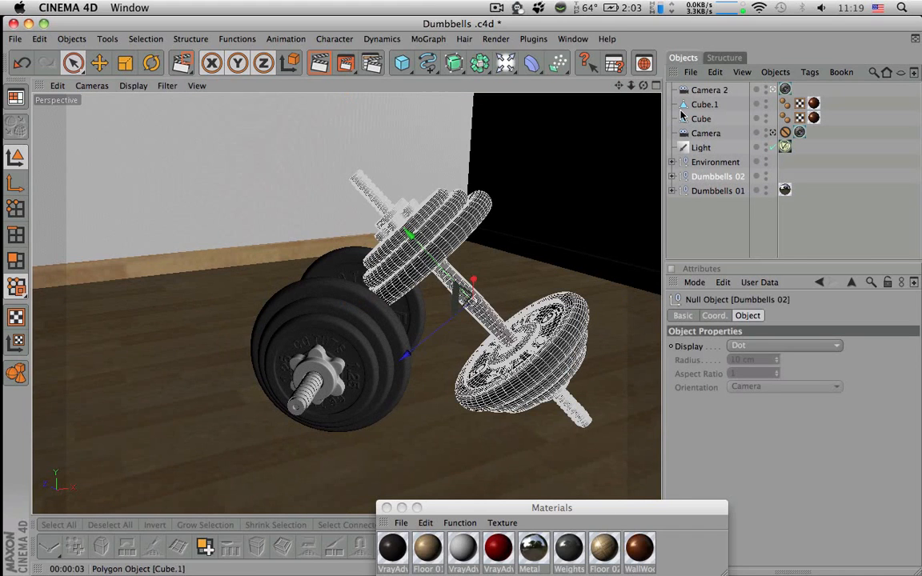
{"action": "left_click_drag", "start_coordinate": [643, 85], "coordinate": [572, 105]}
{"action": "left_click_drag", "start_coordinate": [619, 86], "coordinate": [570, 83]}
{"action": "left_click_drag", "start_coordinate": [631, 86], "coordinate": [557, 48]}
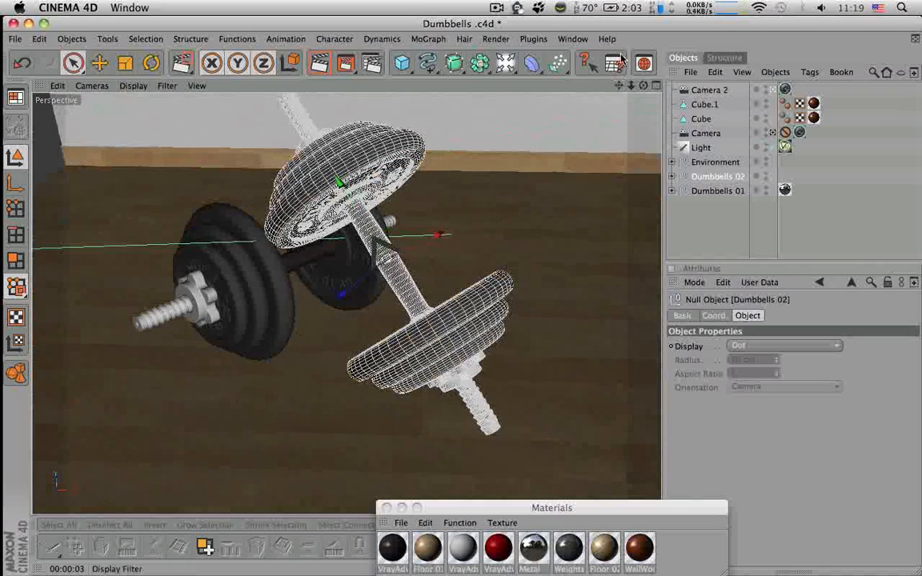
{"action": "left_click_drag", "start_coordinate": [644, 86], "coordinate": [620, 95]}
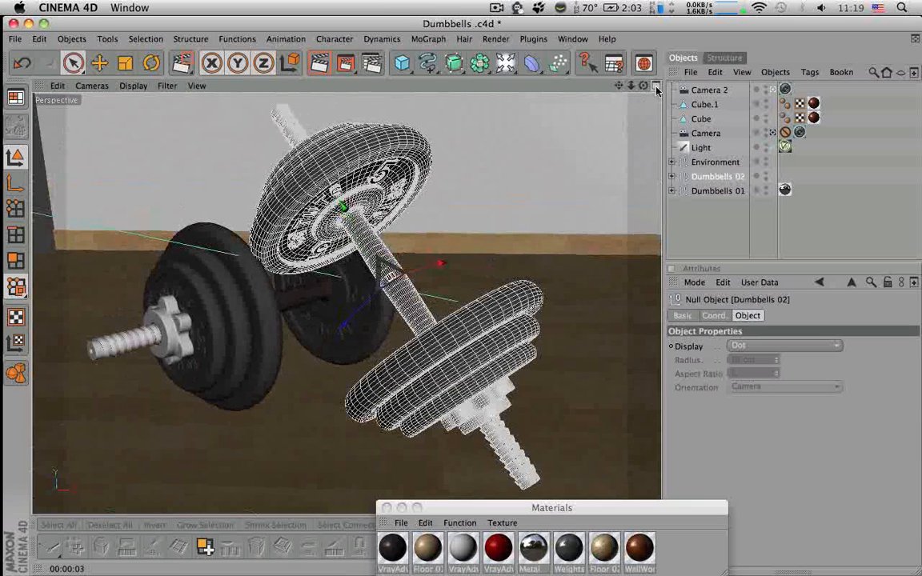
{"action": "left_click", "coordinate": [656, 86]}
{"action": "key", "text": "ctrl+r"}
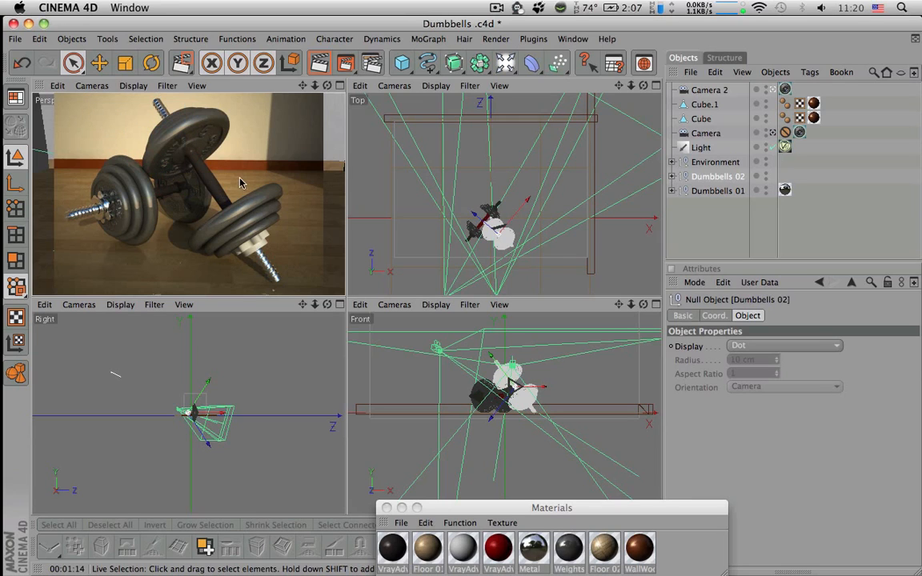
Move the Metal texture tag from the Weights null up to the Dumbbells 02 null
{"action": "left_click", "coordinate": [258, 245]}
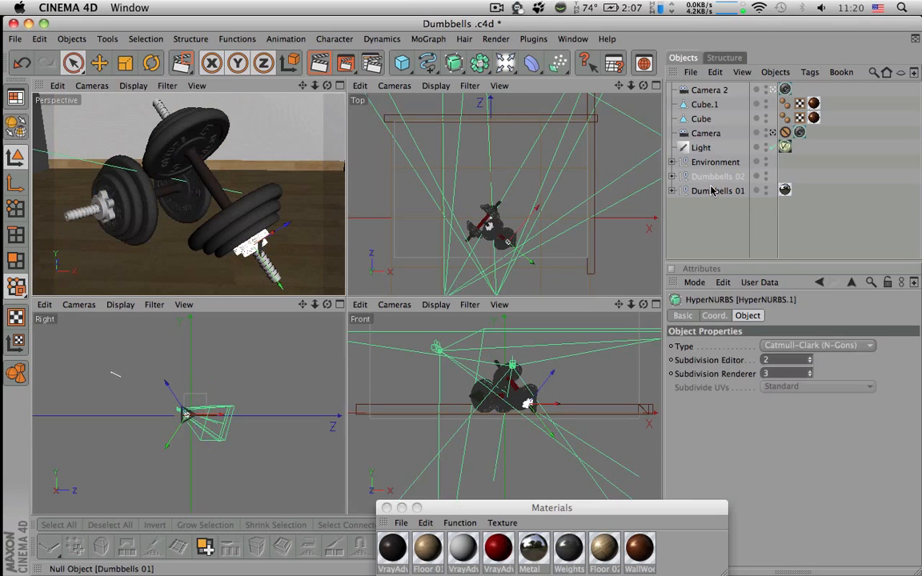
{"action": "left_click", "coordinate": [673, 177]}
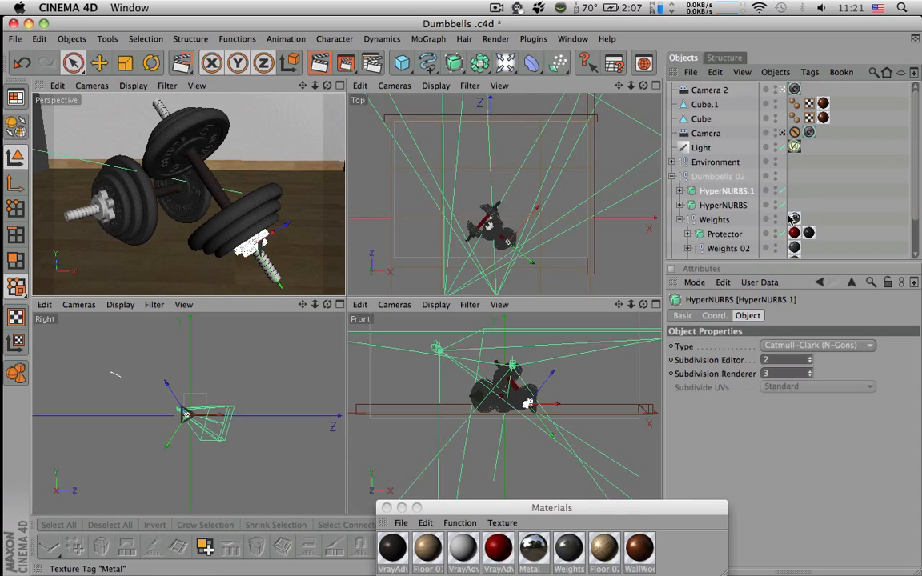
{"action": "left_click_drag", "start_coordinate": [796, 218], "coordinate": [798, 176]}
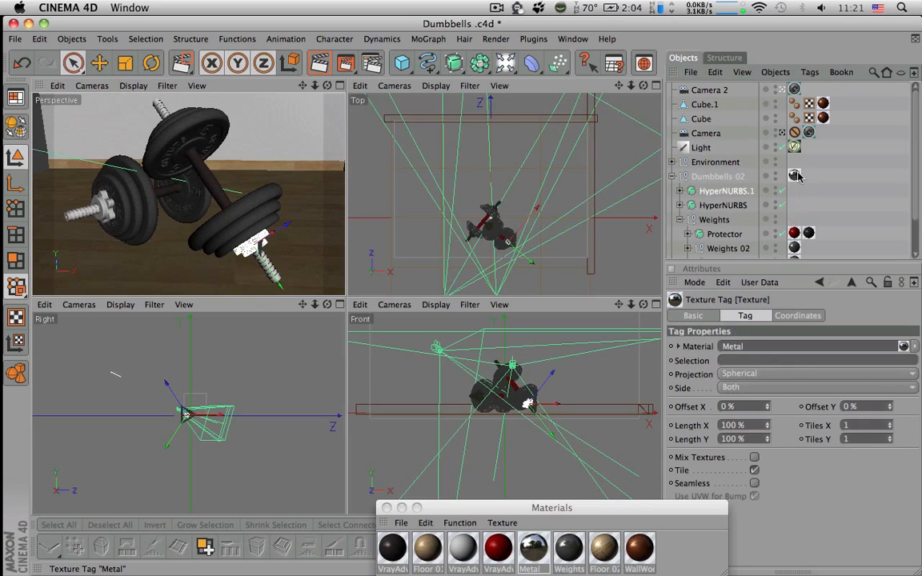
Render a region around the leaning dumbbell's lower weights and nut to check the metal material
{"action": "left_click", "coordinate": [349, 67]}
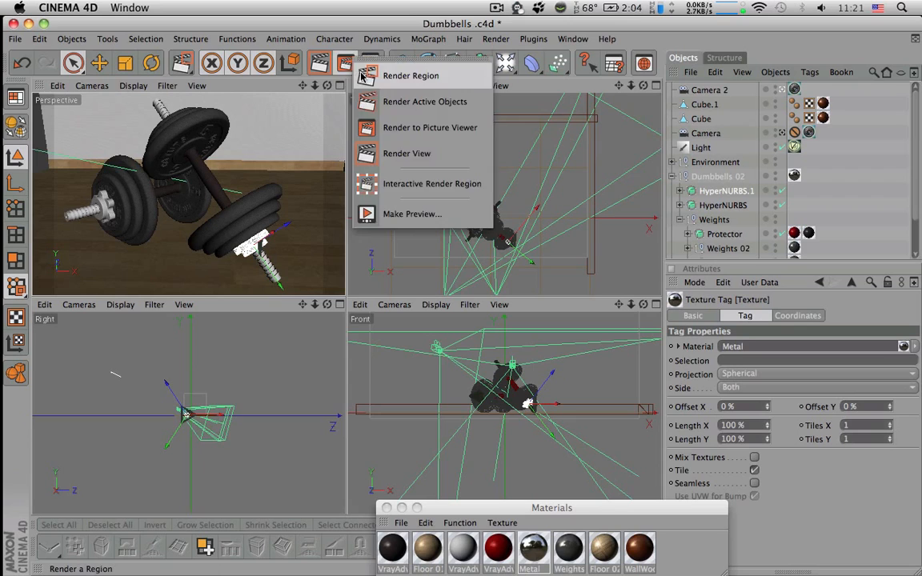
{"action": "left_click", "coordinate": [362, 75]}
{"action": "left_click_drag", "start_coordinate": [185, 170], "coordinate": [274, 267]}
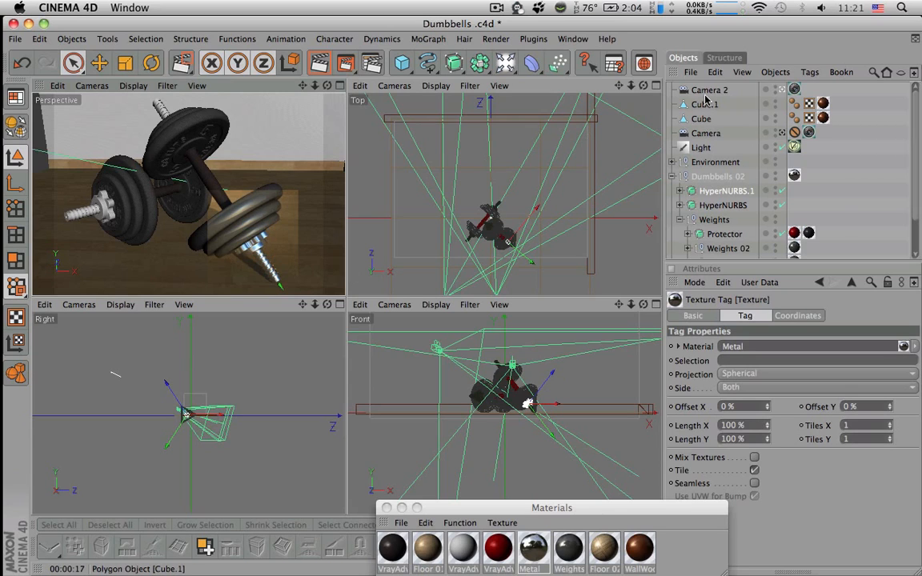
Fine-tune Camera 2's angle on the dumbbells with a test render, and save the scene
{"action": "left_click", "coordinate": [782, 89]}
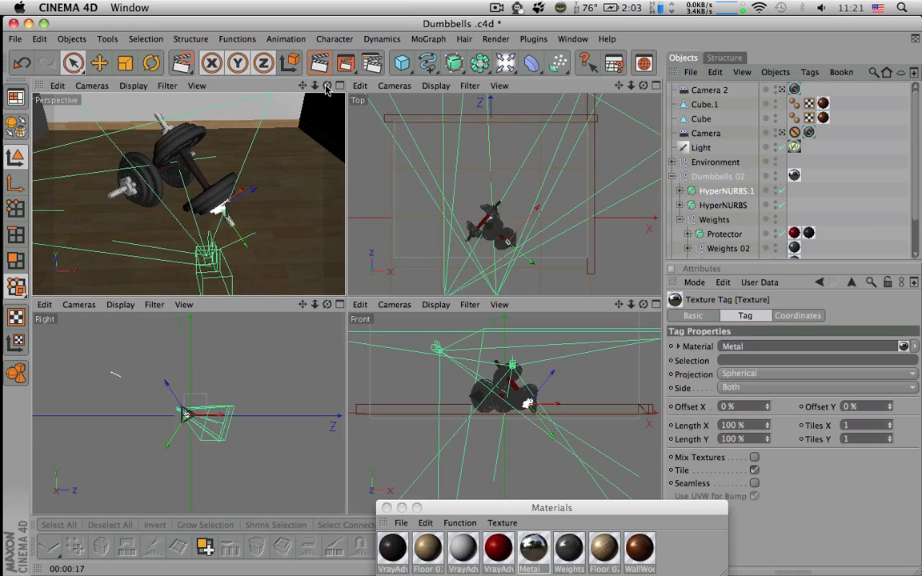
{"action": "left_click", "coordinate": [783, 89]}
{"action": "left_click_drag", "start_coordinate": [327, 86], "coordinate": [295, 86]}
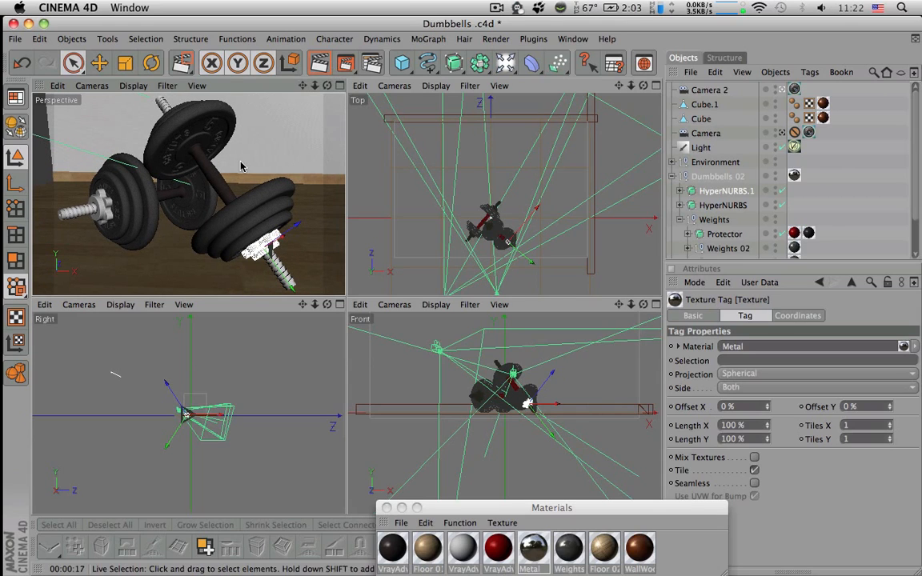
{"action": "left_click_drag", "start_coordinate": [327, 86], "coordinate": [307, 85]}
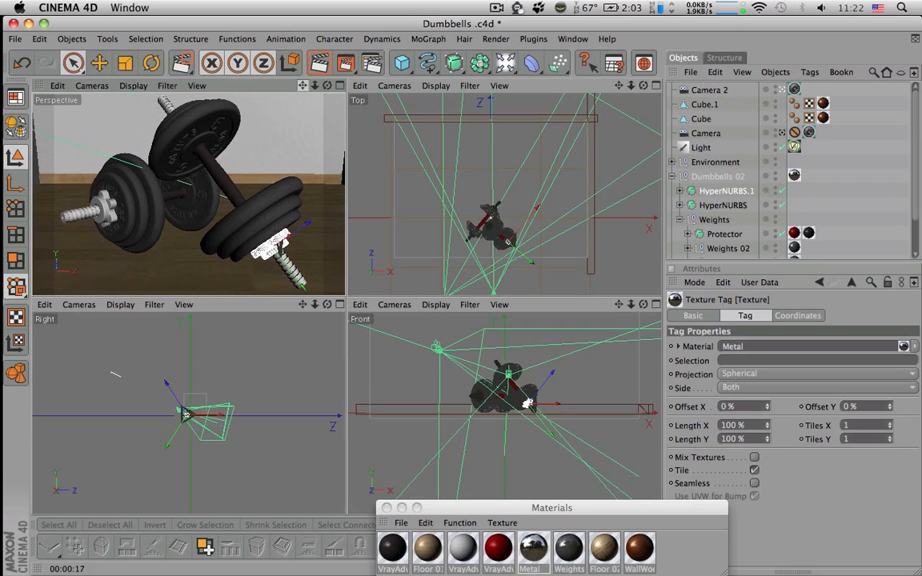
{"action": "key", "text": "super+r"}
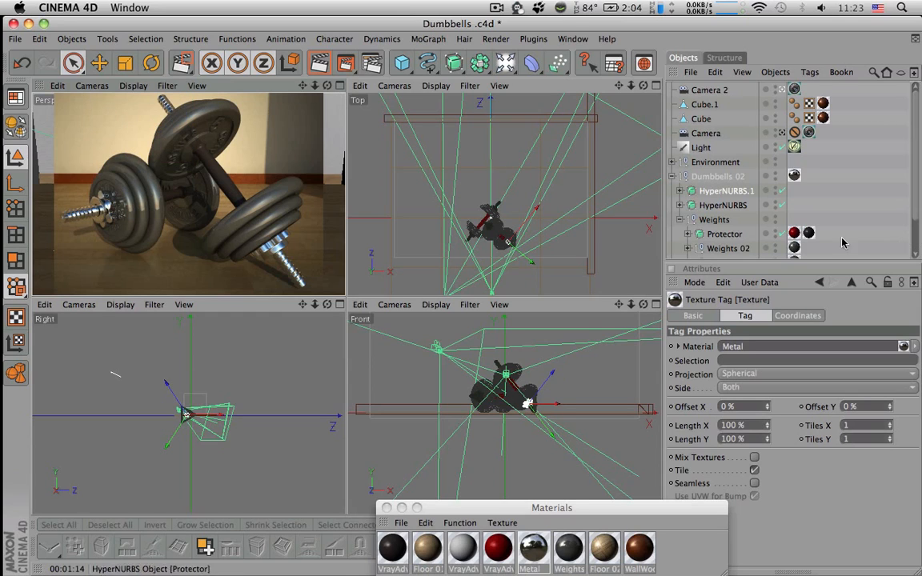
{"action": "key", "text": "super+s"}
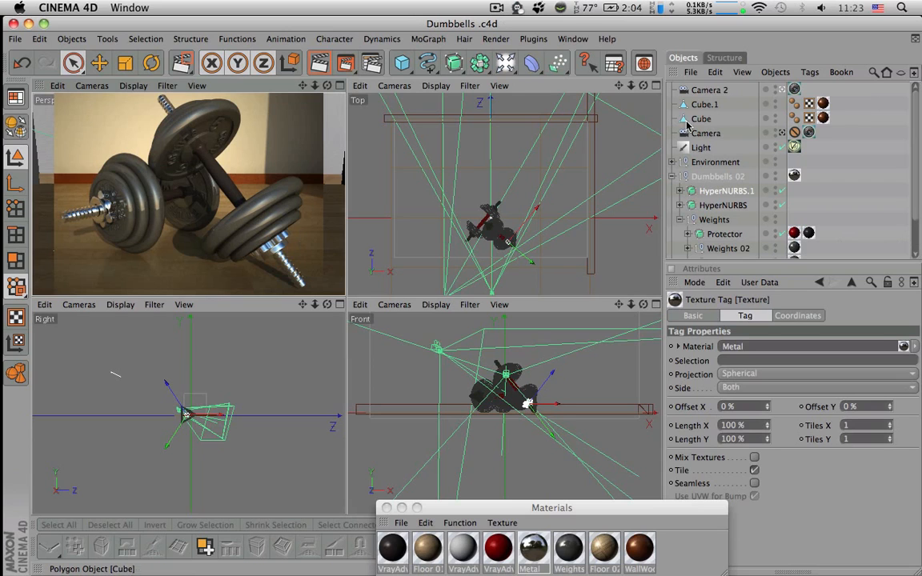
Move the Camera object directly beneath Camera 2 in the object hierarchy and duplicate Camera 2
{"action": "left_click_drag", "start_coordinate": [697, 134], "coordinate": [699, 98]}
{"action": "left_click", "coordinate": [700, 92]}
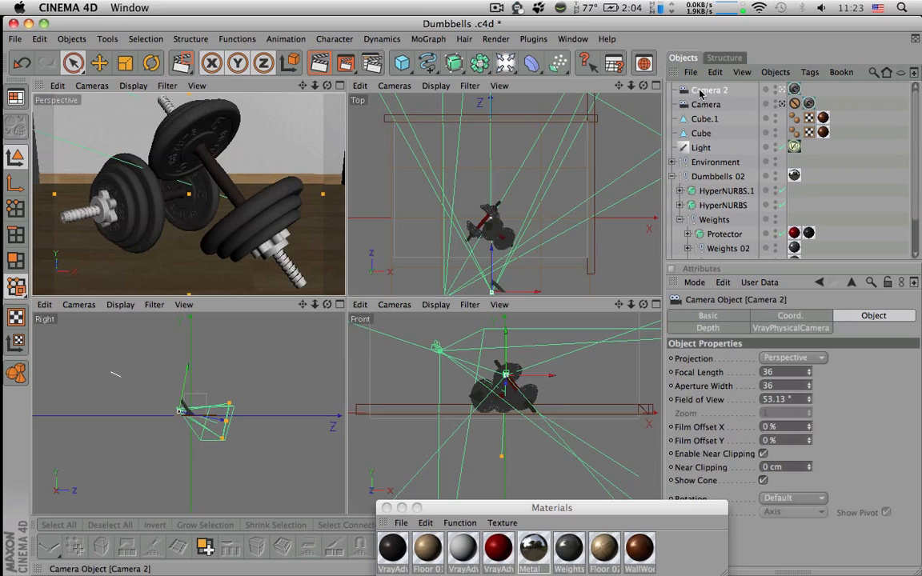
{"action": "key", "text": "super+c"}
{"action": "key", "text": "super+v"}
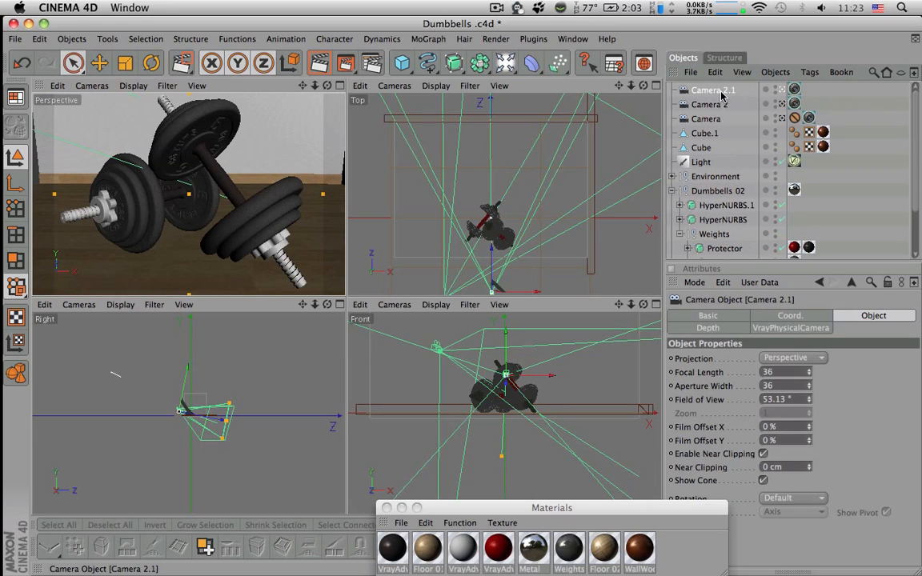
Set Camera 2.1's focal length to 14 and frame a low wide-angle close-up of the lying dumbbell's nut end
{"action": "left_click", "coordinate": [340, 86]}
{"action": "left_click_drag", "start_coordinate": [644, 91], "coordinate": [729, 97]}
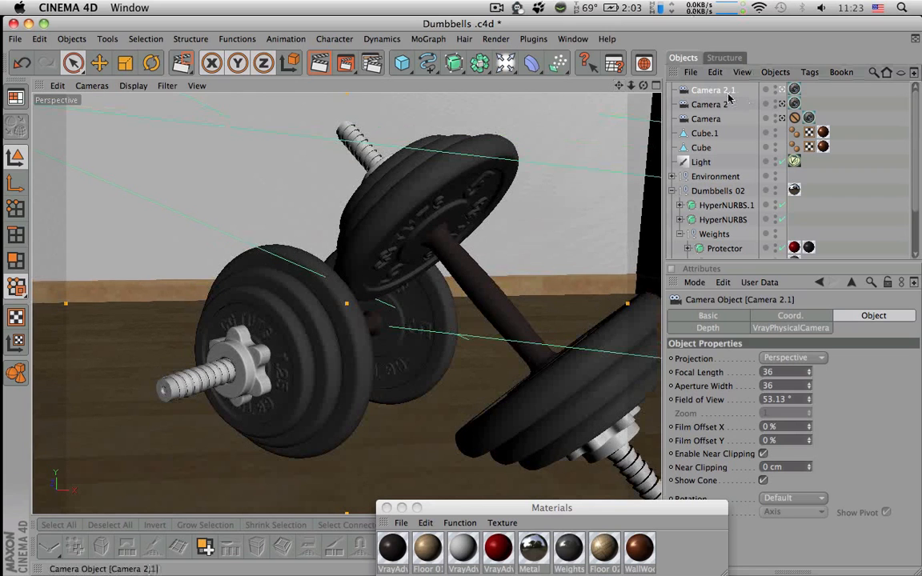
{"action": "left_click", "coordinate": [808, 375]}
{"action": "mouse_move", "coordinate": [808, 372]}
{"action": "left_mouse_down"}
{"action": "mouse_move", "coordinate": [808, 343]}
{"action": "mouse_move", "coordinate": [808, 404]}
{"action": "mouse_move", "coordinate": [808, 392]}
{"action": "left_mouse_up"}
{"action": "right_click_drag", "start_coordinate": [464, 205], "coordinate": [596, 194], "text": "alt"}
{"action": "mouse_move", "coordinate": [472, 196]}
{"action": "left_mouse_down", "text": "alt"}
{"action": "mouse_move", "coordinate": [496, 172]}
{"action": "mouse_move", "coordinate": [464, 180]}
{"action": "left_mouse_up", "text": "alt"}
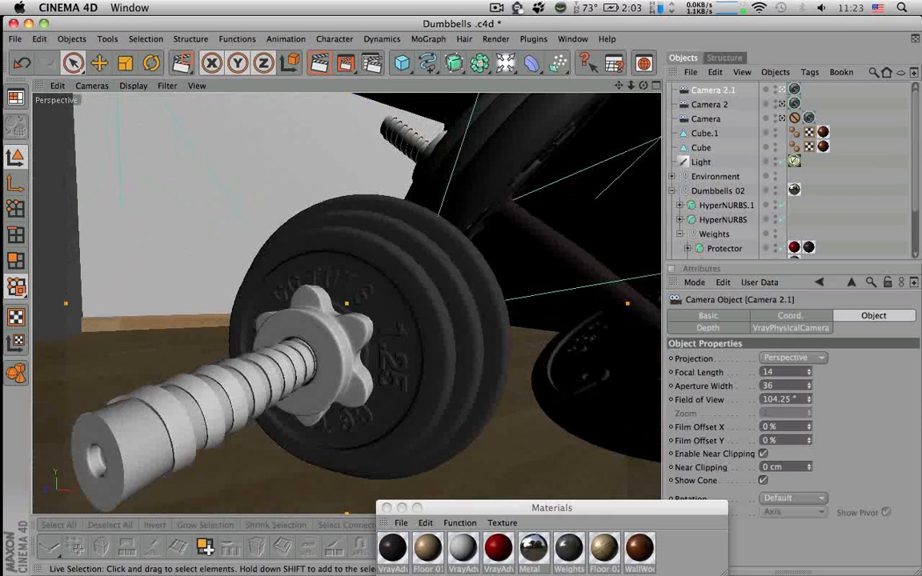
{"action": "middle_click_drag", "start_coordinate": [346, 303], "coordinate": [372, 293], "text": "alt"}
{"action": "mouse_move", "coordinate": [488, 230]}
{"action": "middle_mouse_down", "text": "alt"}
{"action": "mouse_move", "coordinate": [523, 209]}
{"action": "mouse_move", "coordinate": [482, 230]}
{"action": "mouse_move", "coordinate": [478, 245]}
{"action": "middle_mouse_up", "text": "alt"}
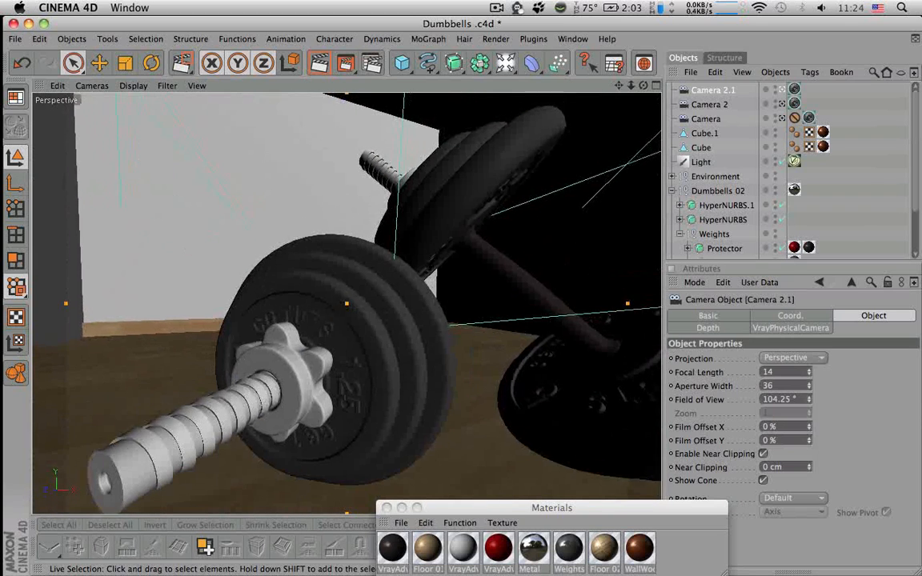
{"action": "right_click_drag", "start_coordinate": [478, 245], "coordinate": [516, 217], "text": "alt"}
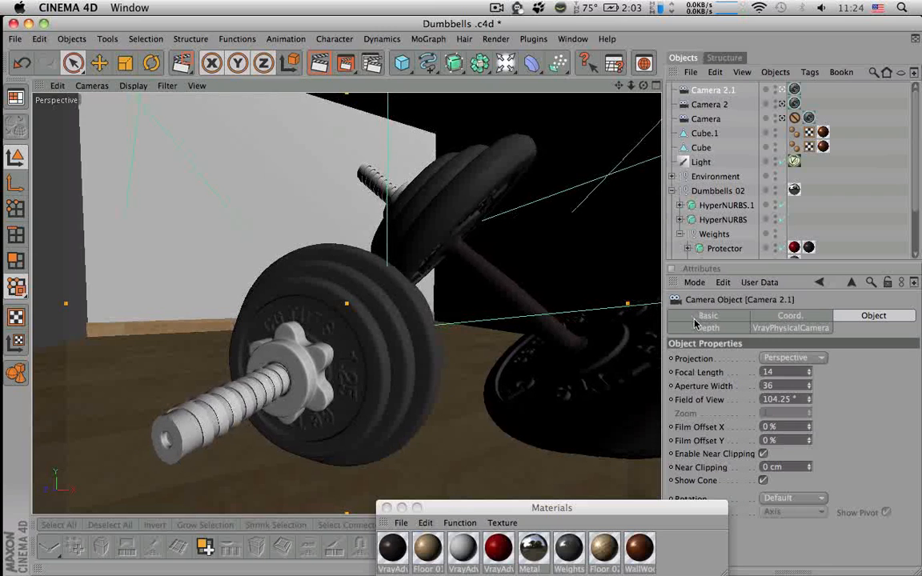
Set the focal length of Camera 2.1 to 17
{"action": "left_click", "coordinate": [809, 376]}
{"action": "left_click", "coordinate": [808, 375]}
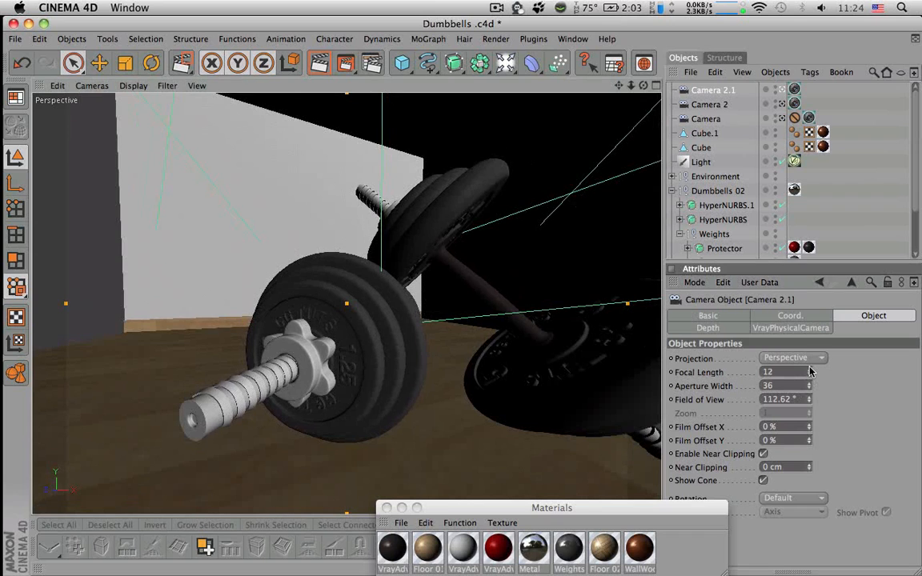
{"action": "left_click", "coordinate": [809, 370]}
{"action": "left_click", "coordinate": [809, 369]}
{"action": "left_click", "coordinate": [809, 369]}
{"action": "left_click", "coordinate": [809, 370]}
{"action": "left_click", "coordinate": [809, 369]}
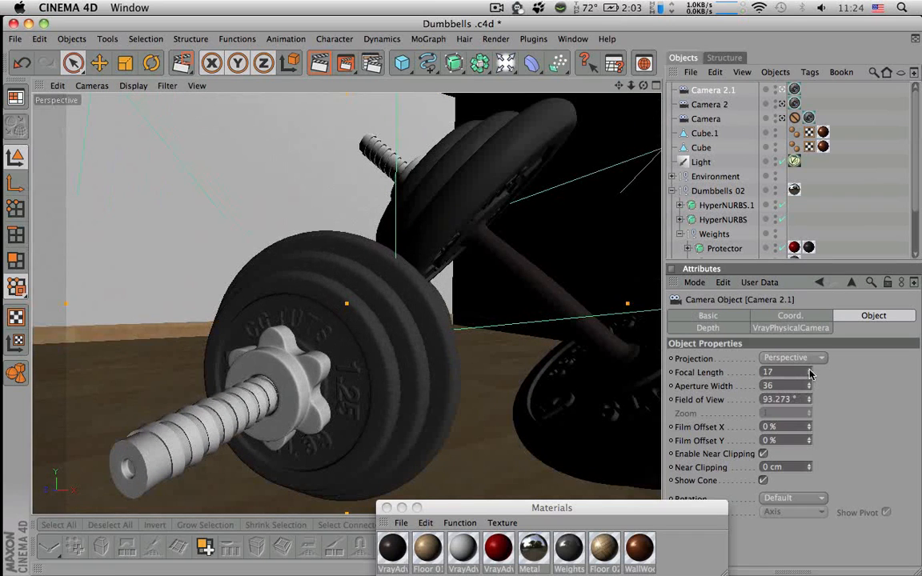
Refine Camera 2.1's low close-up framing of the lying dumbbell with the help of a test render
{"action": "left_click_drag", "start_coordinate": [644, 85], "coordinate": [651, 60]}
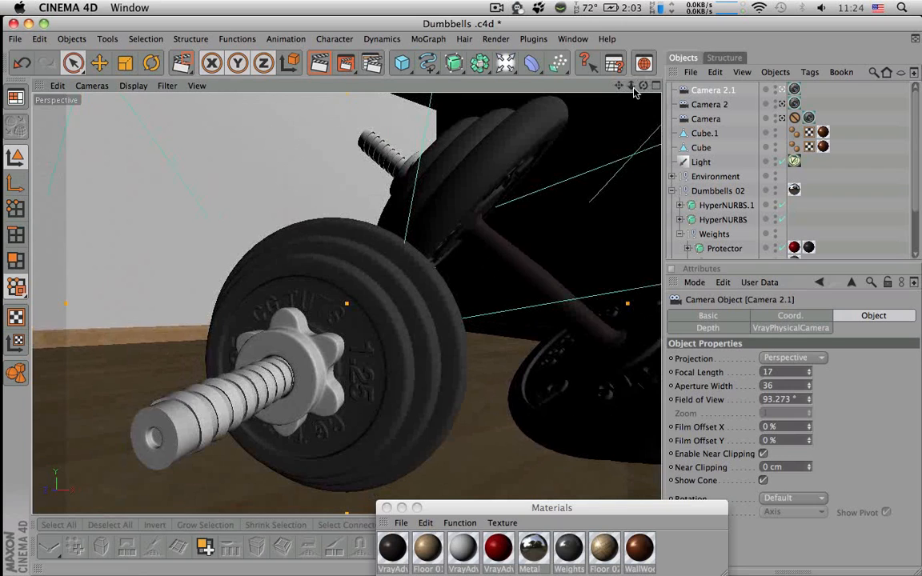
{"action": "left_click", "coordinate": [655, 86]}
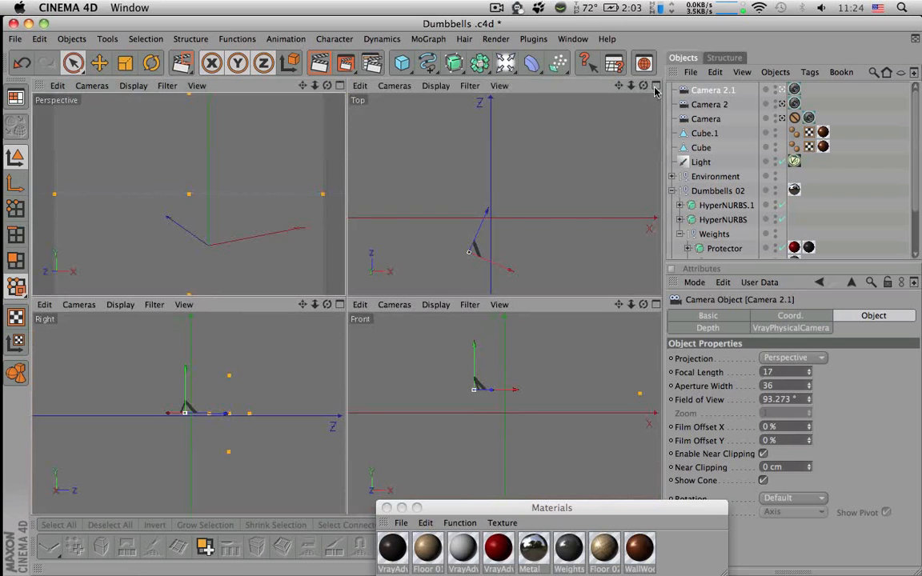
{"action": "mouse_move", "coordinate": [315, 86]}
{"action": "left_mouse_down"}
{"action": "mouse_move", "coordinate": [332, 87]}
{"action": "mouse_move", "coordinate": [303, 87]}
{"action": "left_mouse_up"}
{"action": "key", "text": "super+r"}
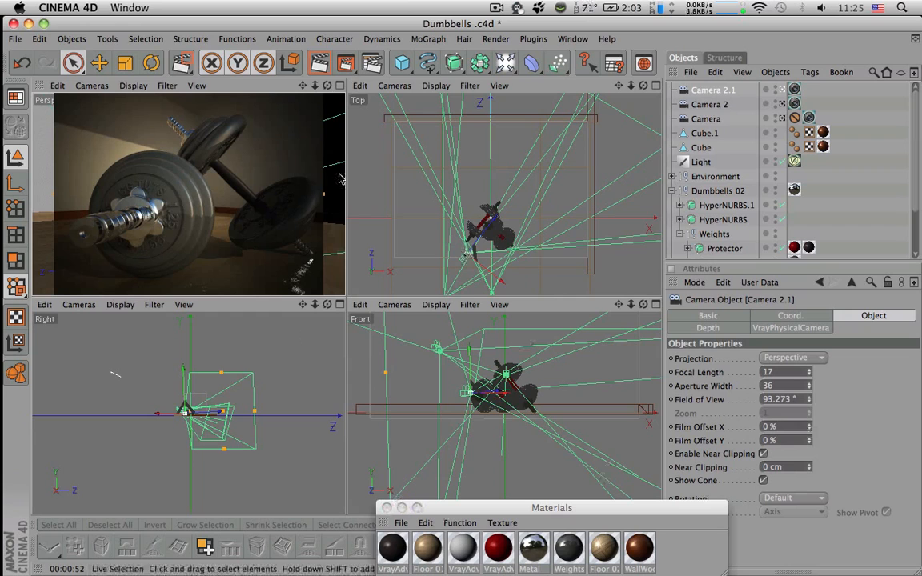
{"action": "left_click", "coordinate": [327, 87]}
{"action": "left_click_drag", "start_coordinate": [327, 86], "coordinate": [294, 87]}
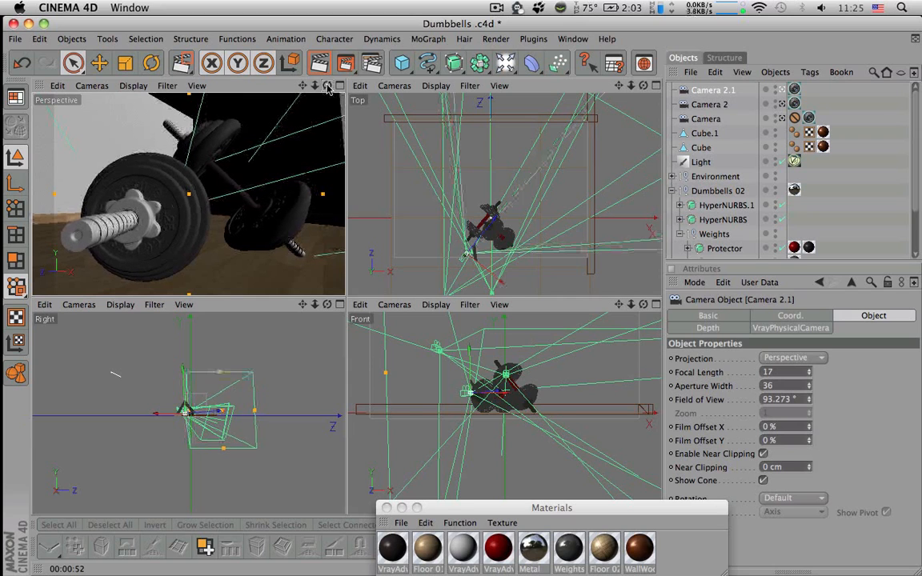
Copy Camera's protection tag to Camera 2 and Camera 2.1, and save the scene
{"action": "left_click", "coordinate": [795, 117]}
{"action": "left_click_drag", "start_coordinate": [796, 118], "coordinate": [807, 91], "text": "ctrl"}
{"action": "left_click", "coordinate": [795, 104]}
{"action": "left_click", "coordinate": [795, 89]}
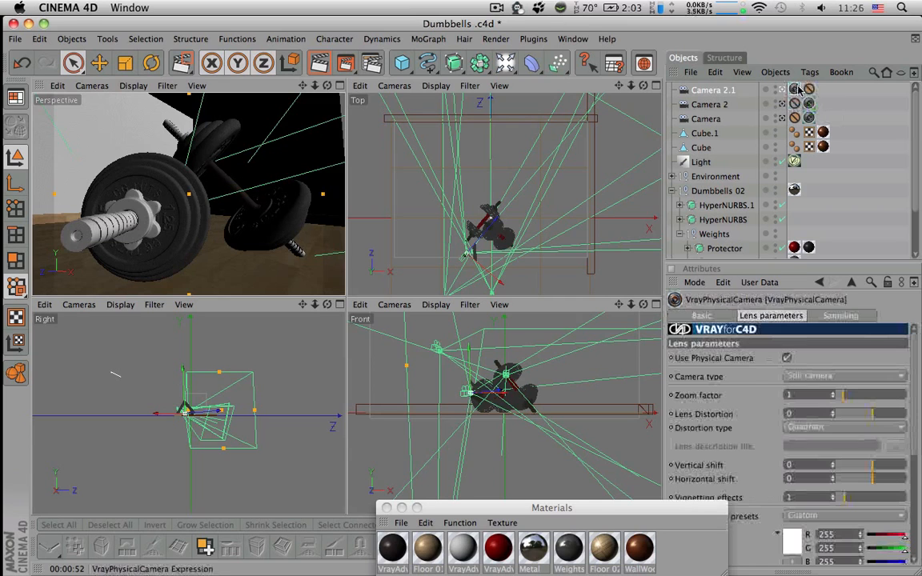
{"action": "left_click", "coordinate": [842, 191]}
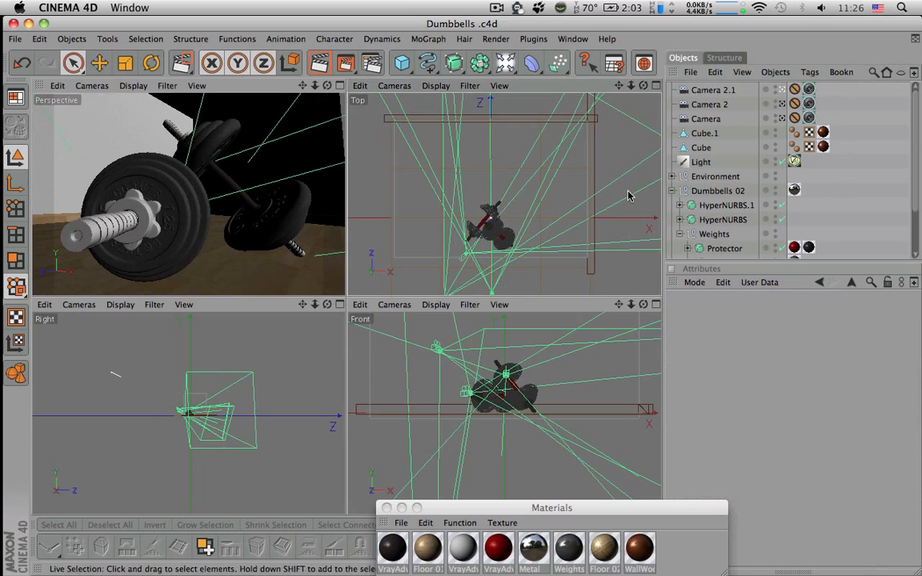
Look through Camera 2.1's VrayPhysicalCamera settings, test-render its view, and save the scene
{"action": "left_click", "coordinate": [699, 93]}
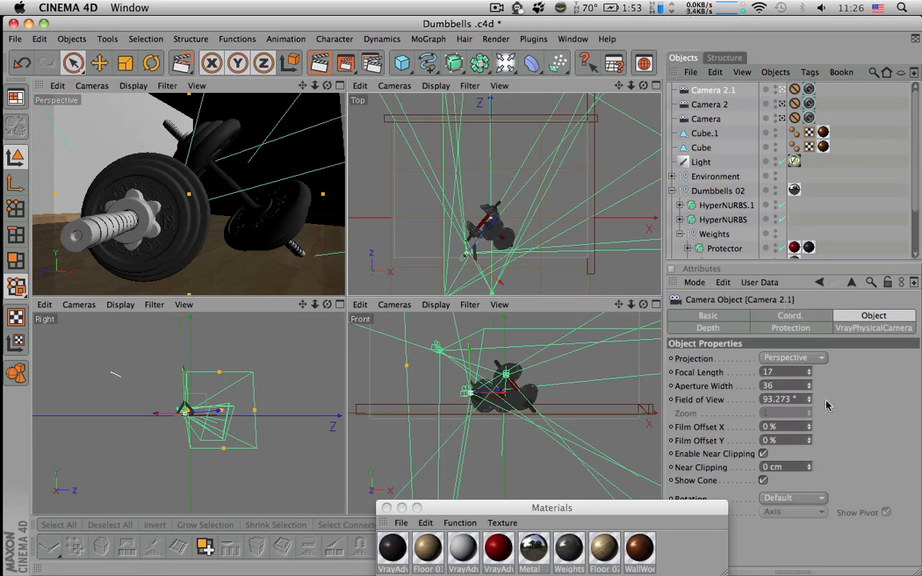
{"action": "left_click", "coordinate": [873, 328]}
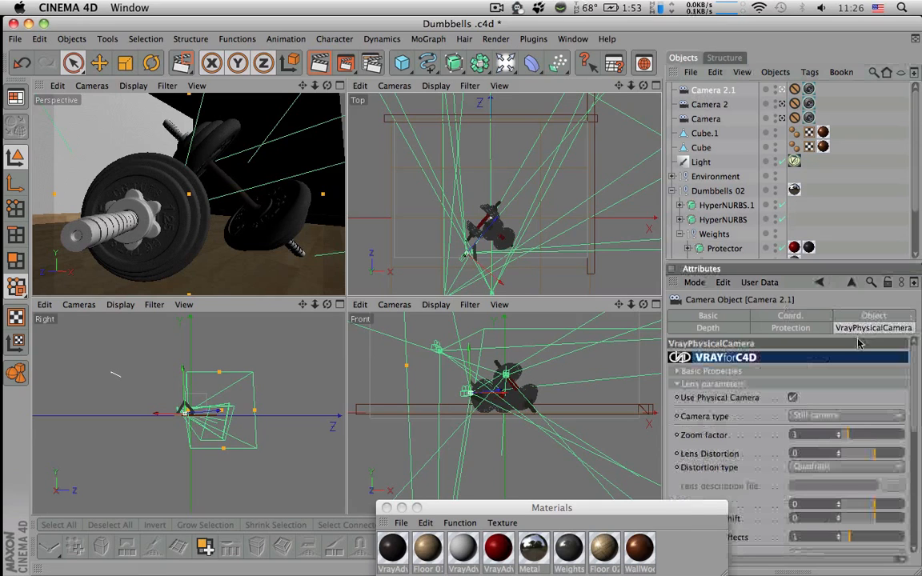
{"action": "left_click_drag", "start_coordinate": [662, 508], "coordinate": [577, 511]}
{"action": "left_click_drag", "start_coordinate": [914, 407], "coordinate": [917, 444]}
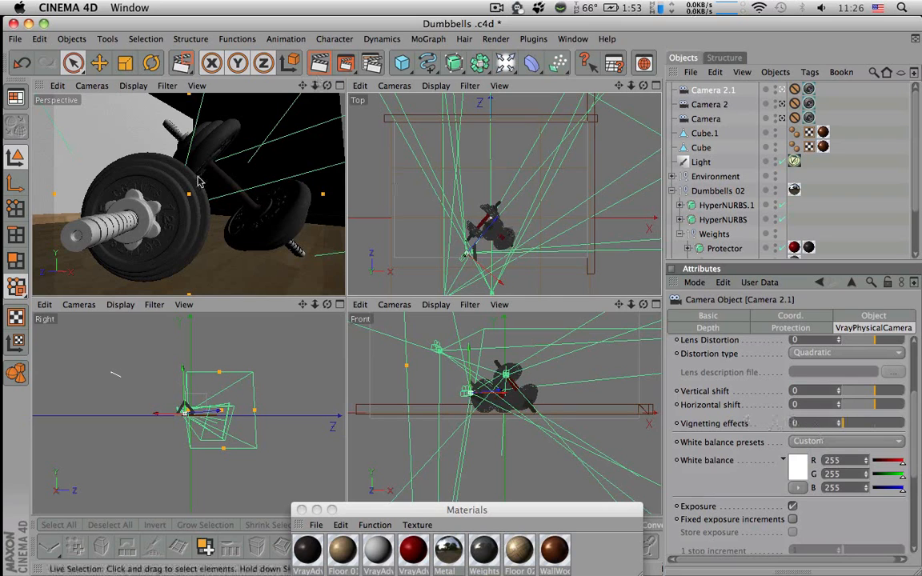
{"action": "key", "text": "ctrl+r"}
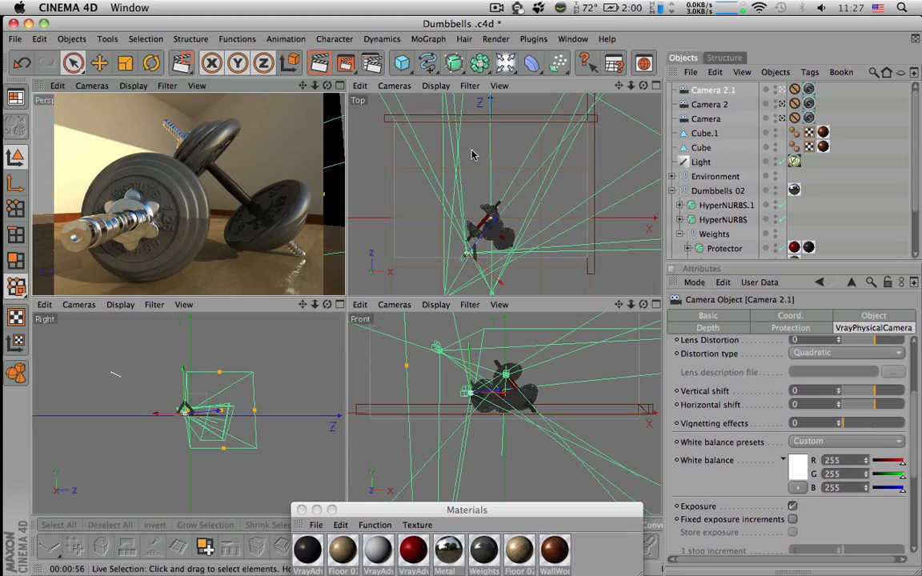
{"action": "key", "text": "super+s"}
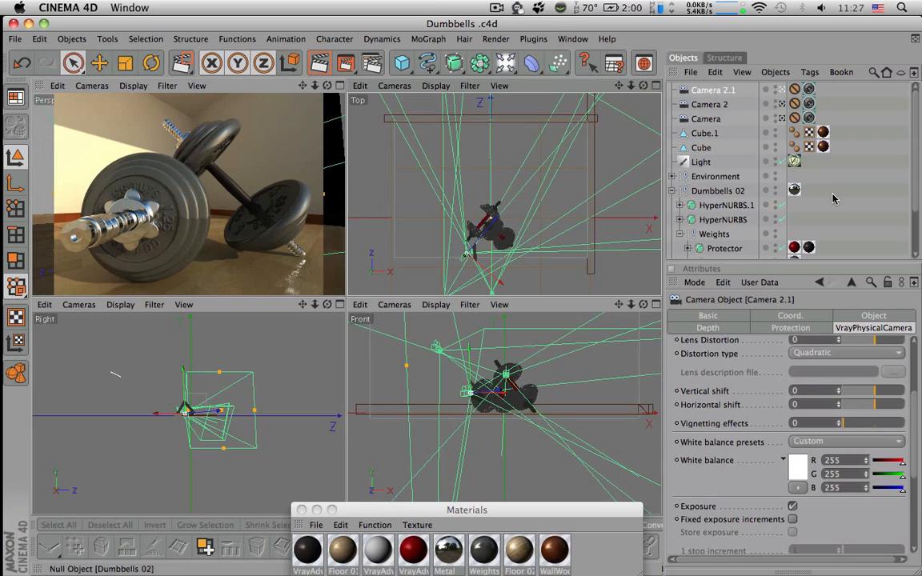
Maximize the Perspective view and turn on Lock Ratio in the render output settings
{"action": "left_click", "coordinate": [340, 85]}
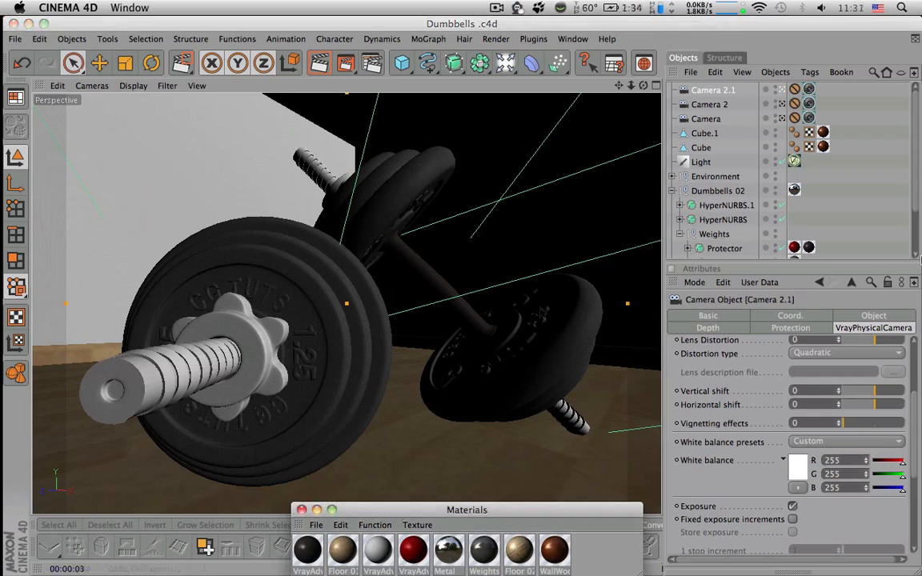
{"action": "left_click", "coordinate": [373, 64]}
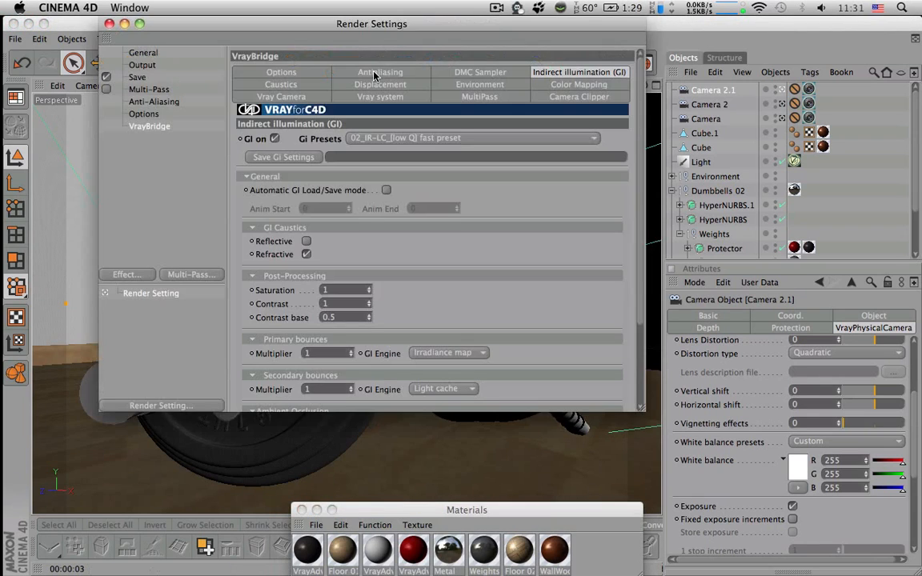
{"action": "left_click", "coordinate": [144, 53]}
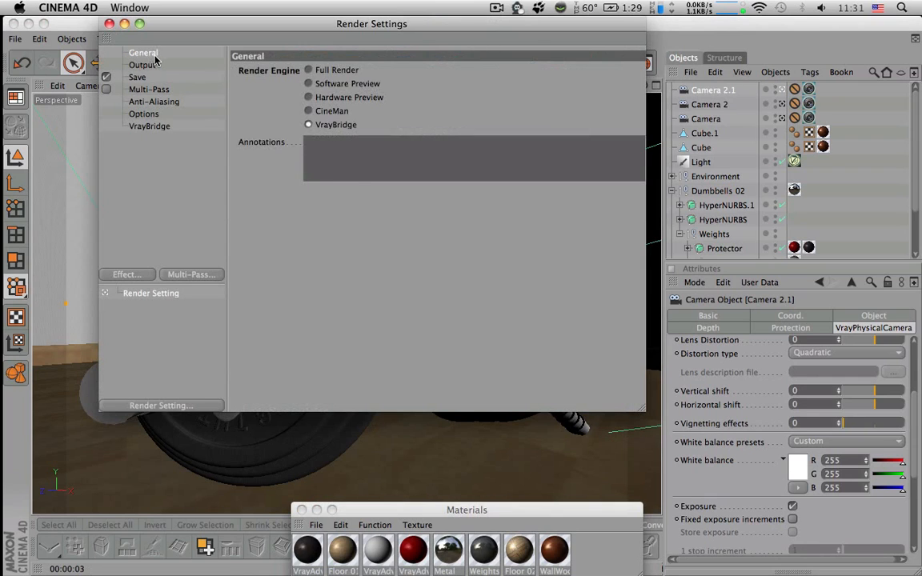
{"action": "left_click", "coordinate": [157, 65]}
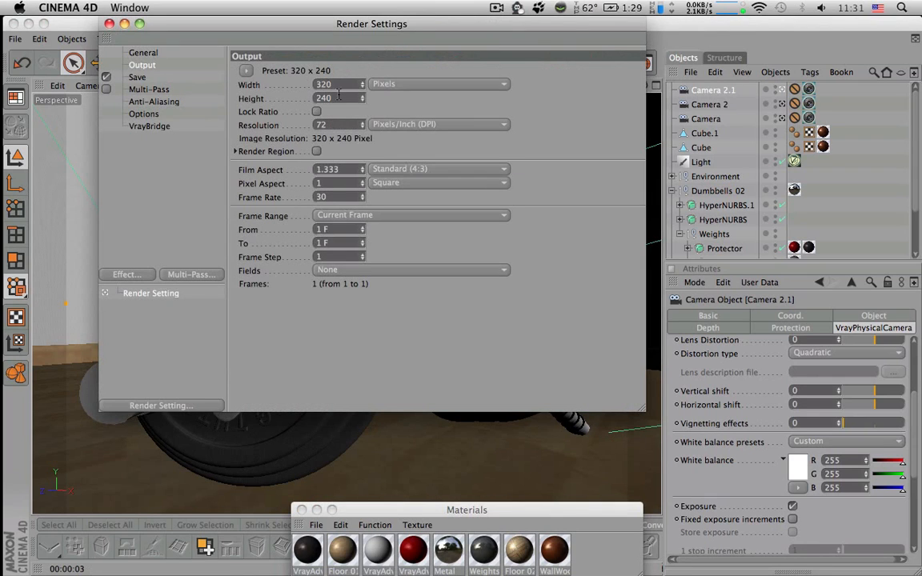
{"action": "left_click", "coordinate": [245, 71]}
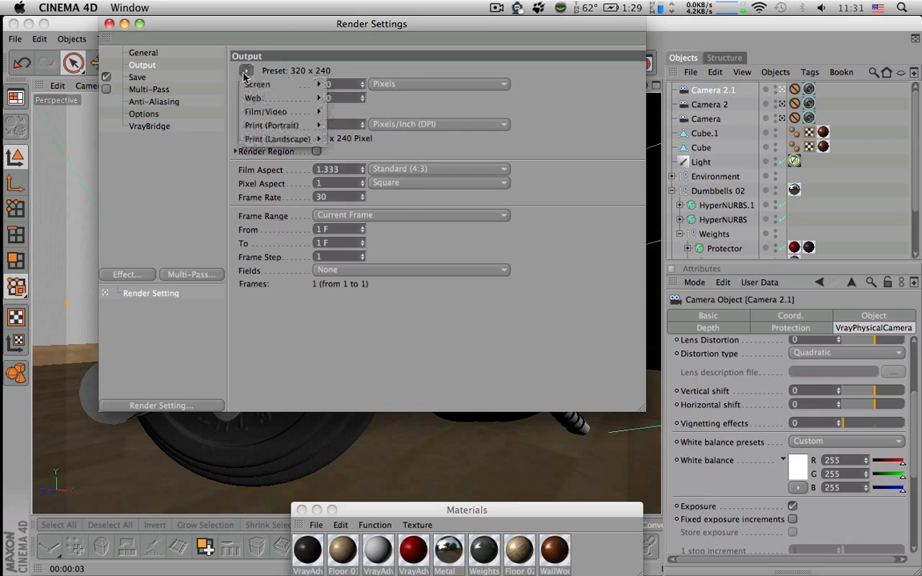
{"action": "mouse_move", "coordinate": [252, 86]}
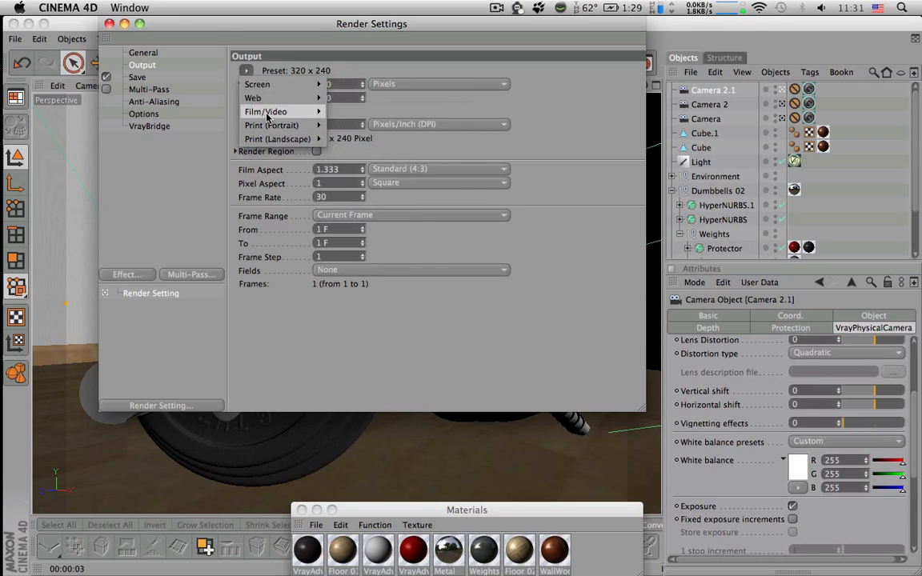
{"action": "mouse_move", "coordinate": [279, 106]}
{"action": "left_click", "coordinate": [544, 147]}
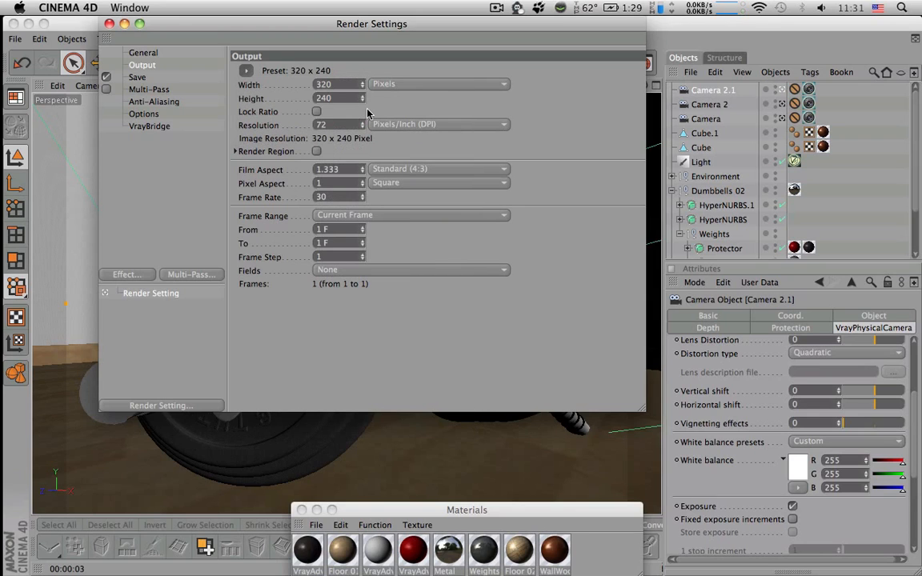
{"action": "left_click", "coordinate": [337, 86]}
{"action": "left_click_drag", "start_coordinate": [337, 85], "coordinate": [293, 85]}
{"action": "left_click", "coordinate": [316, 112]}
Try an output width of 2000 pixels
{"action": "left_click", "coordinate": [357, 85]}
{"action": "left_click_drag", "start_coordinate": [359, 86], "coordinate": [291, 83]}
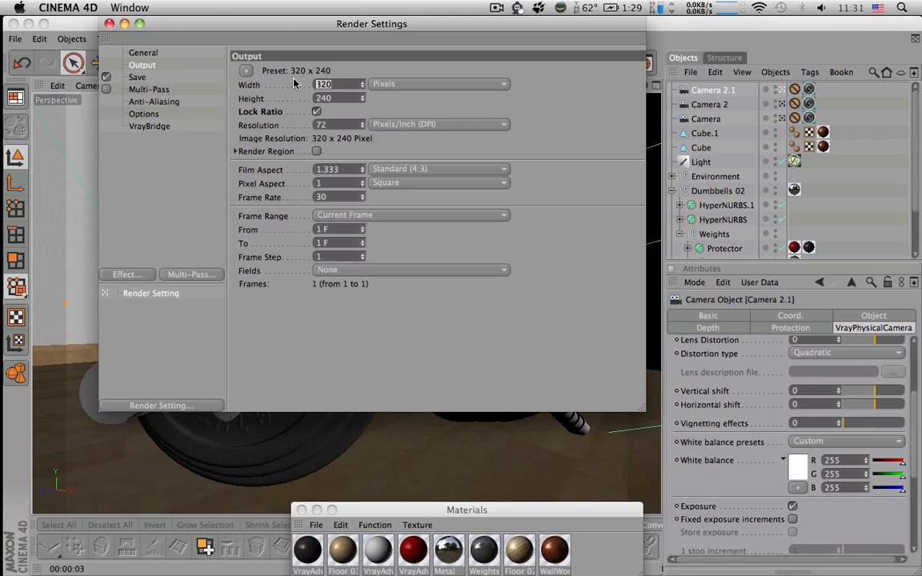
{"action": "type", "text": "2000"}
{"action": "key", "text": "Return"}
Set the render output width to 1200 pixels and close the render settings
{"action": "double_click", "coordinate": [346, 90]}
{"action": "type", "text": "1200"}
{"action": "key", "text": "Return"}
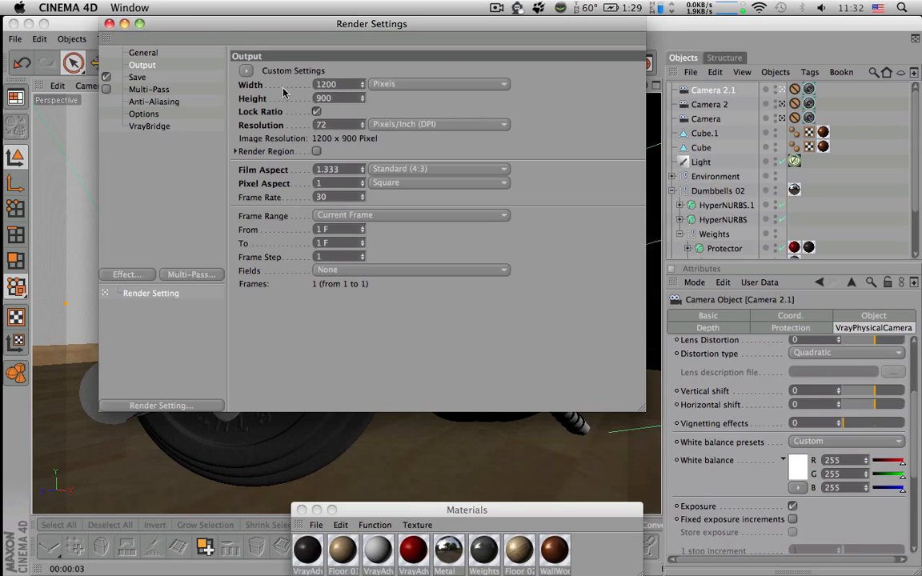
{"action": "left_click", "coordinate": [109, 24]}
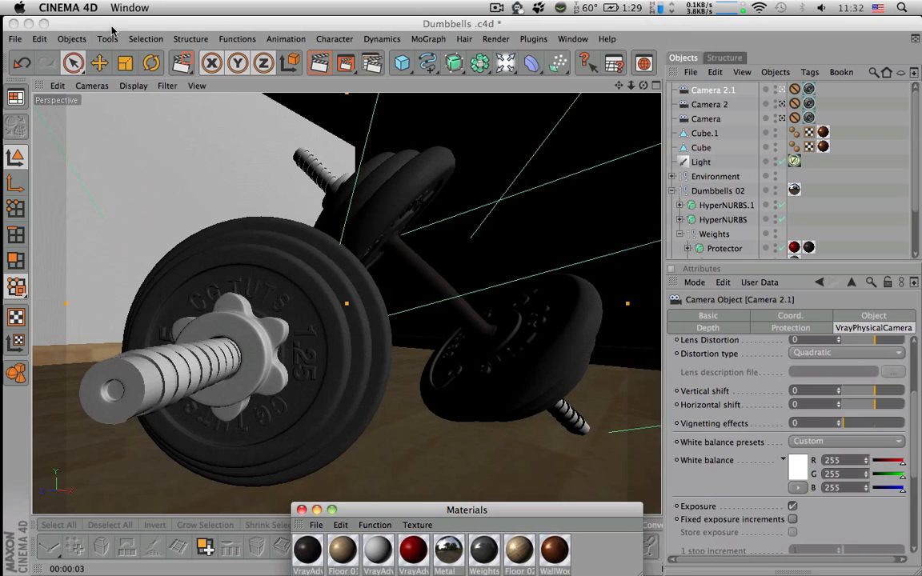
Render Camera 2.1's view in the Picture Viewer and look through the earlier renders in its history
{"action": "left_click", "coordinate": [351, 67]}
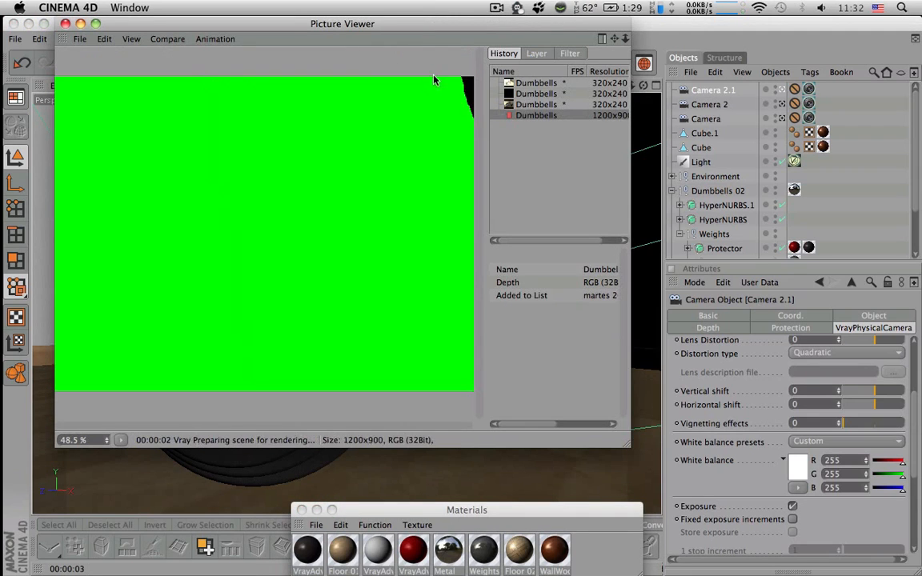
{"action": "left_click", "coordinate": [525, 83]}
{"action": "left_click", "coordinate": [527, 94]}
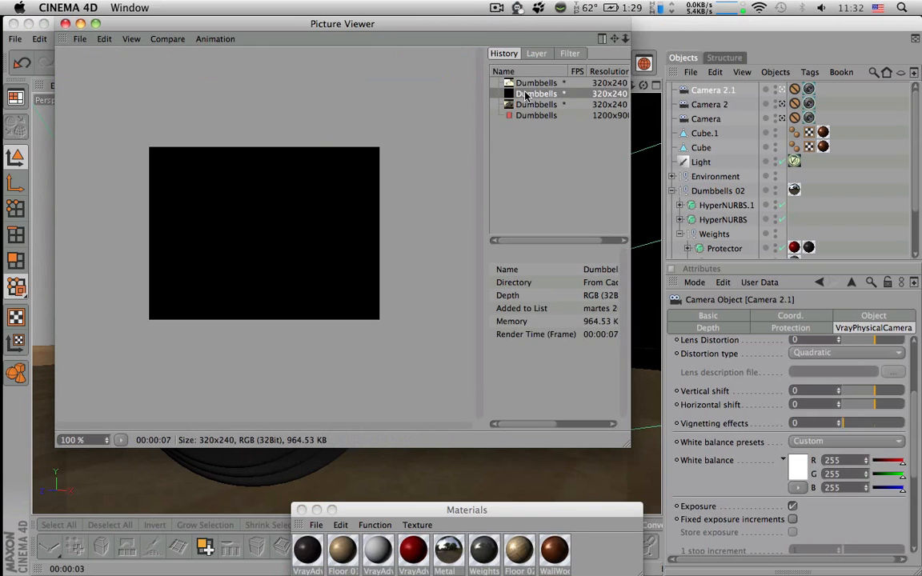
{"action": "left_click", "coordinate": [528, 103]}
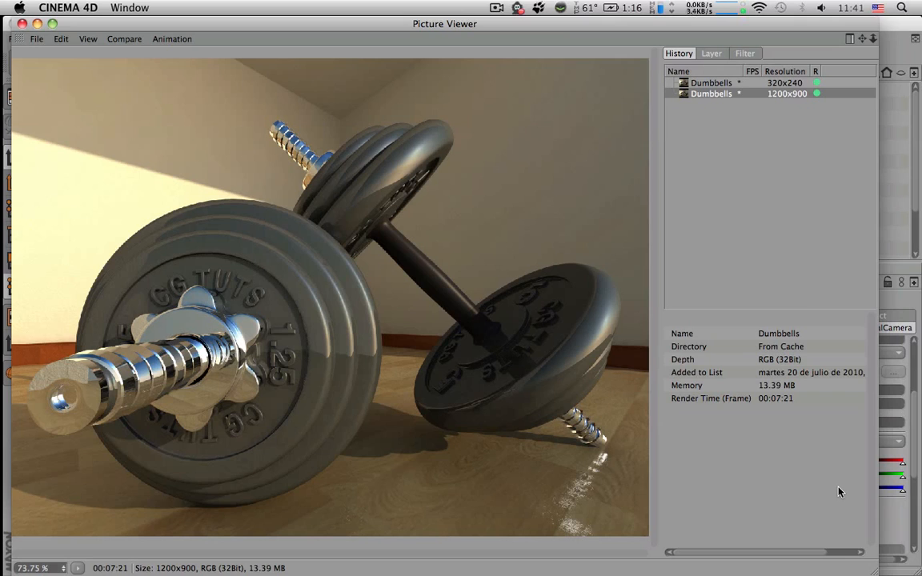
Open the save options for the finished 1200x900 render and move the dialog clear of the dumbbells
{"action": "left_click", "coordinate": [36, 40]}
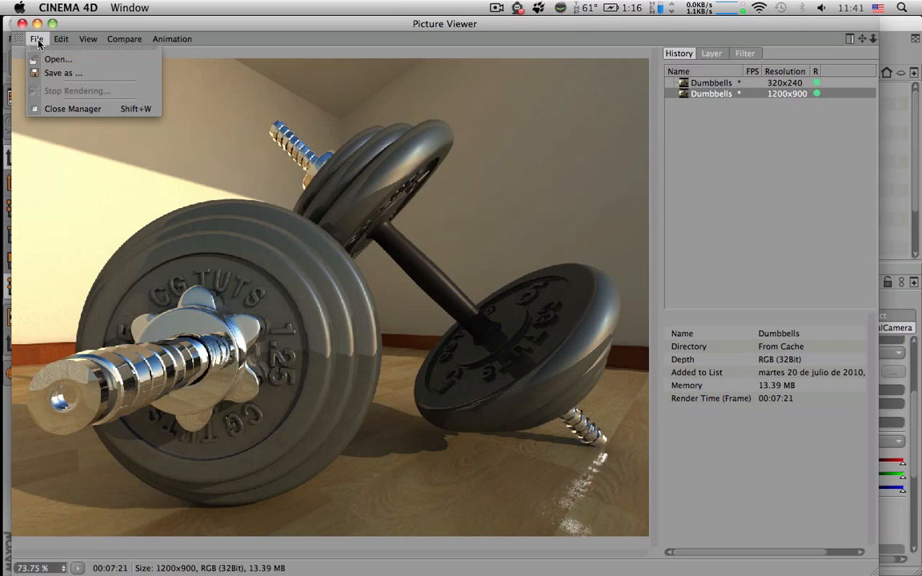
{"action": "left_click", "coordinate": [60, 73]}
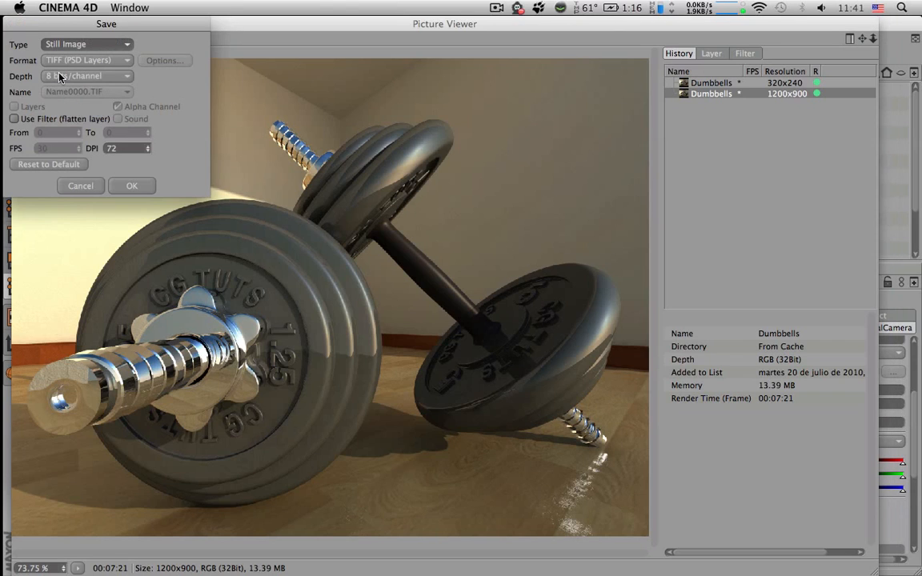
{"action": "left_click_drag", "start_coordinate": [158, 29], "coordinate": [708, 132]}
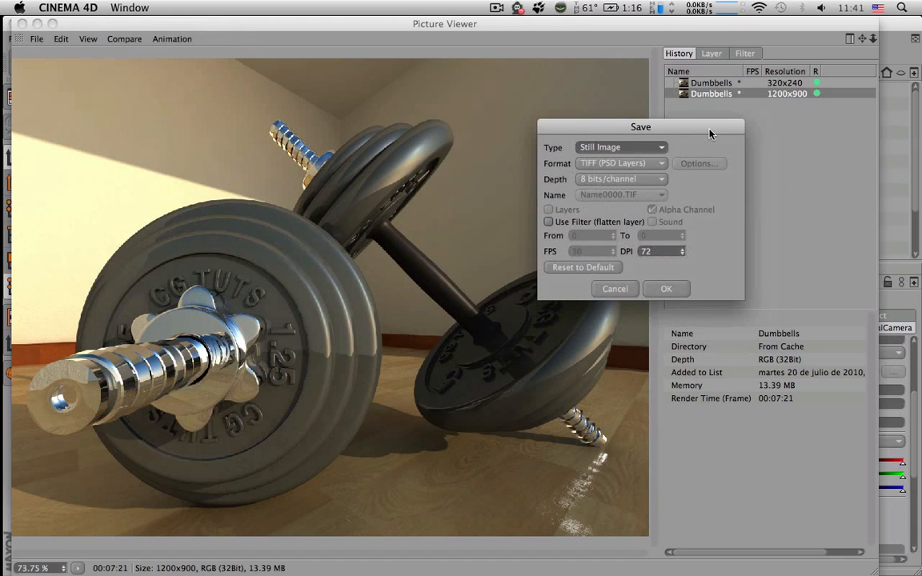
Try JPEG and TIFF (B3D Layers) as the image format, and return to TIFF (PSD Layers)
{"action": "left_click", "coordinate": [612, 163]}
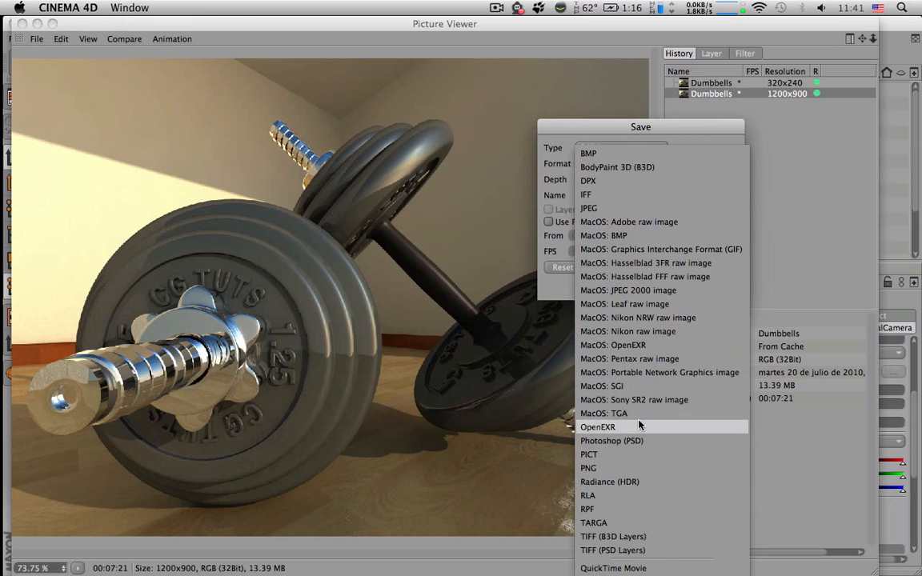
{"action": "left_click", "coordinate": [640, 210]}
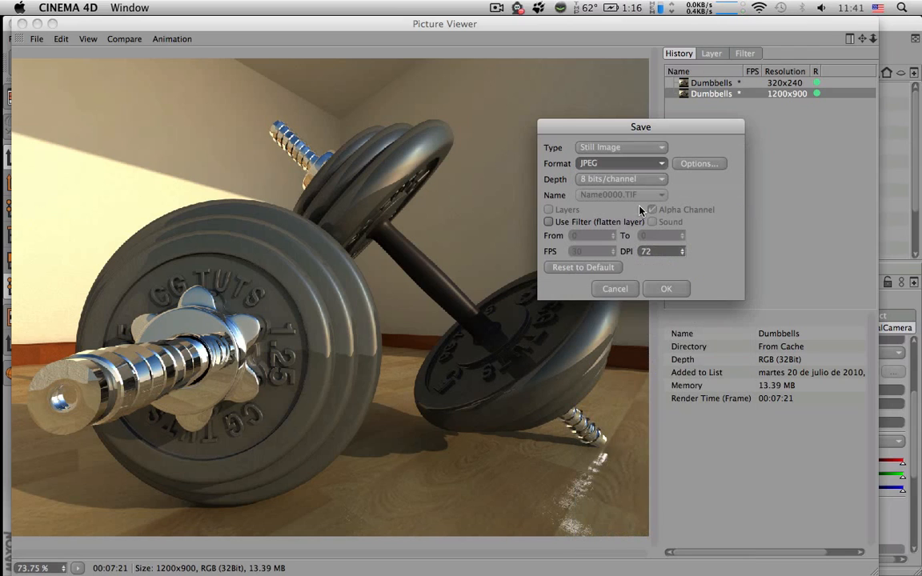
{"action": "left_click", "coordinate": [631, 163]}
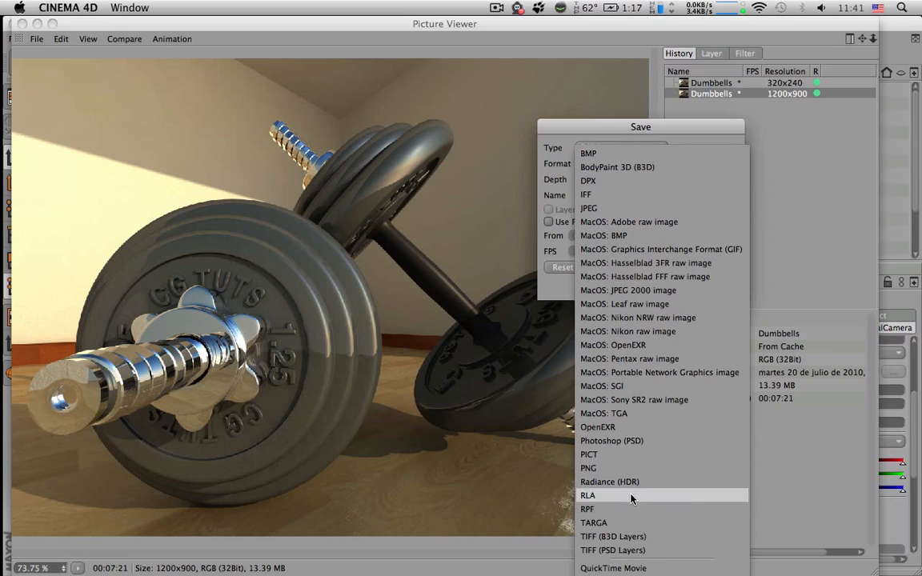
{"action": "left_click", "coordinate": [636, 536]}
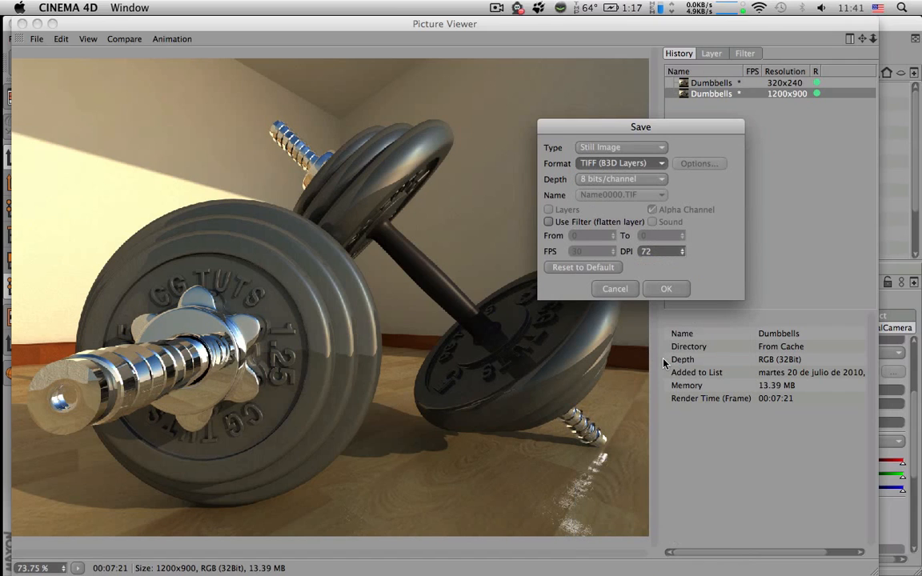
{"action": "left_click", "coordinate": [642, 168]}
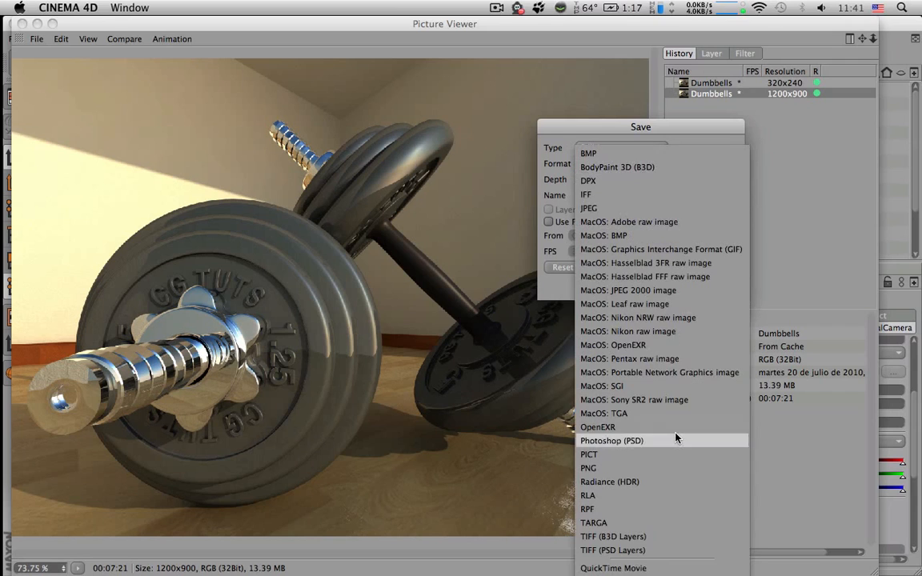
{"action": "left_click", "coordinate": [672, 550]}
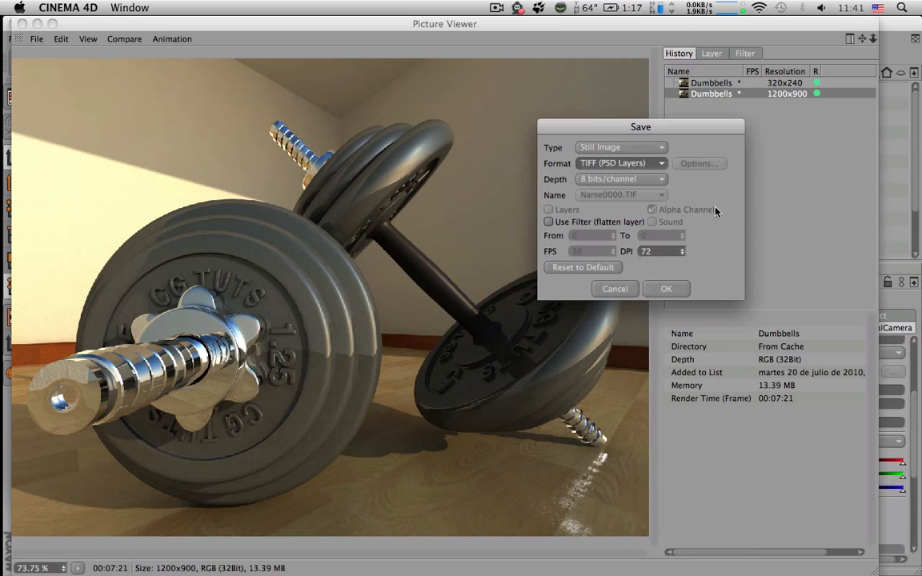
Check the save type and depth options, keeping Still Image and 8 bits/channel, and set the DPI to 72
{"action": "left_click", "coordinate": [653, 148]}
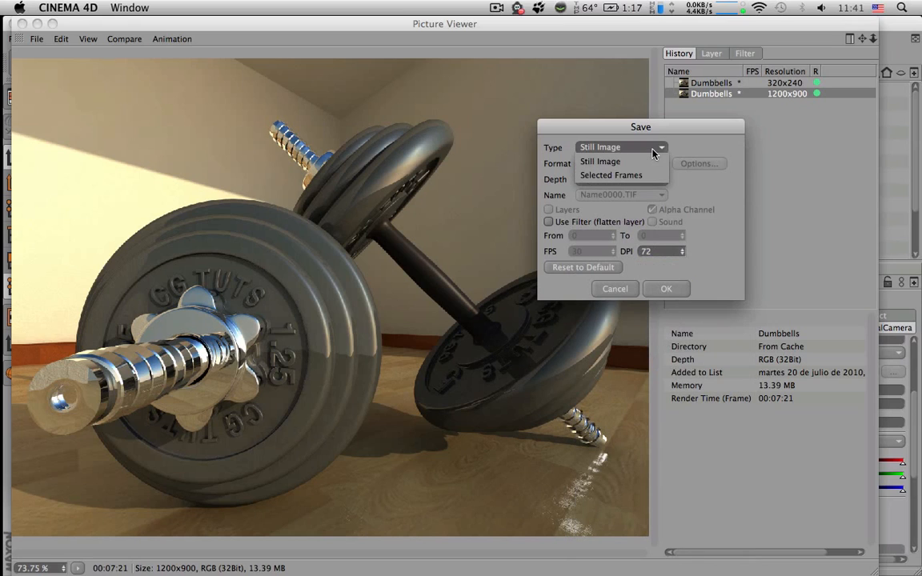
{"action": "left_click", "coordinate": [661, 150]}
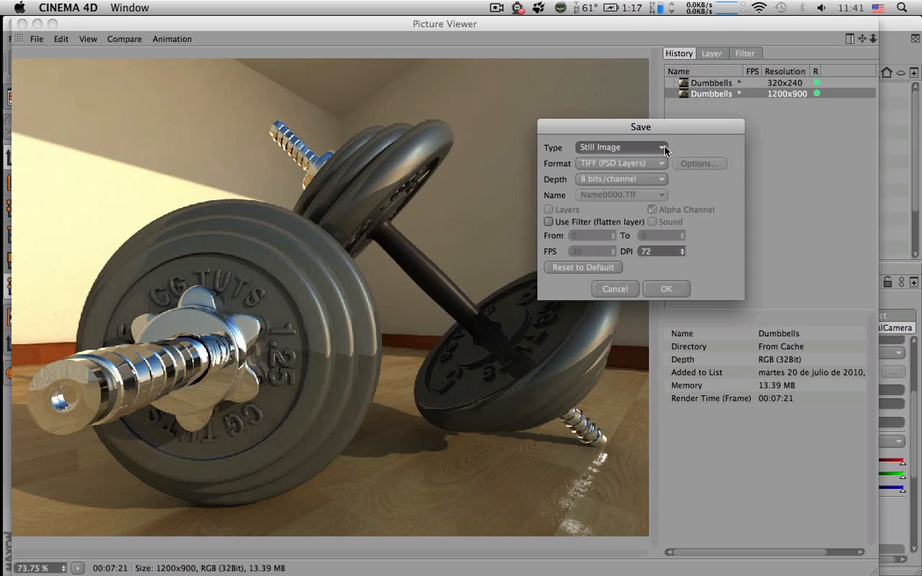
{"action": "left_click", "coordinate": [636, 179]}
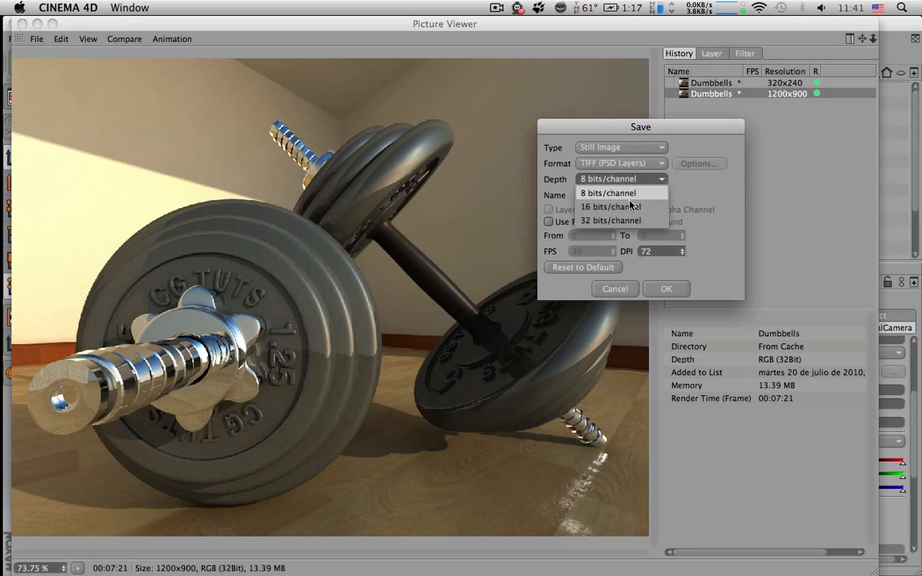
{"action": "left_click", "coordinate": [627, 198]}
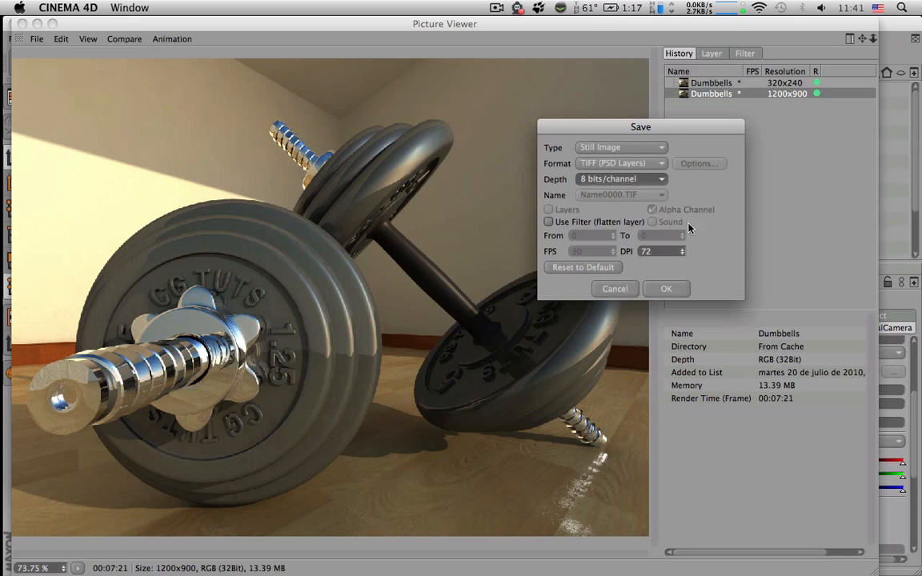
{"action": "left_click", "coordinate": [645, 251]}
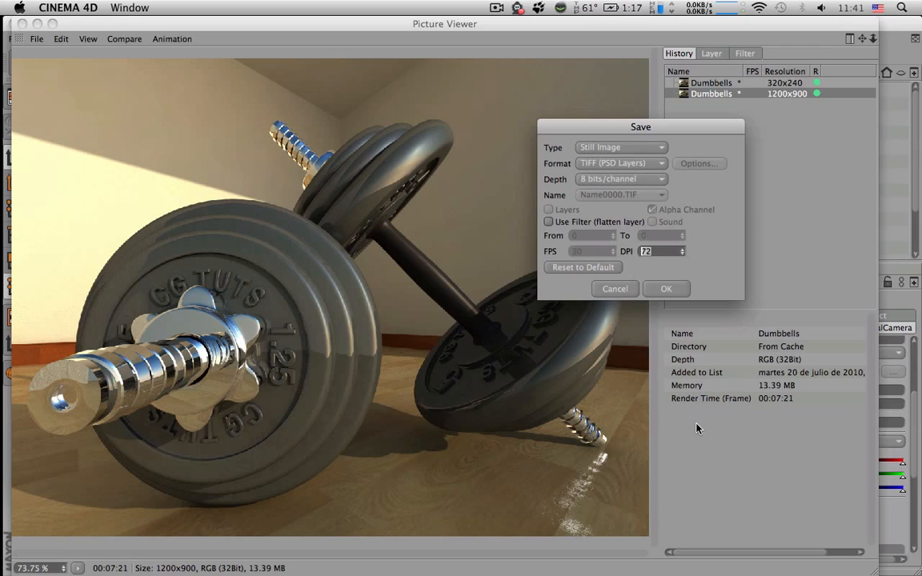
{"action": "key", "text": "BackSpace"}
{"action": "type", "text": "72"}
Choose JPEG as the render's file format and set the JPEG quality to 100
{"action": "left_click", "coordinate": [628, 164]}
{"action": "left_click", "coordinate": [624, 208]}
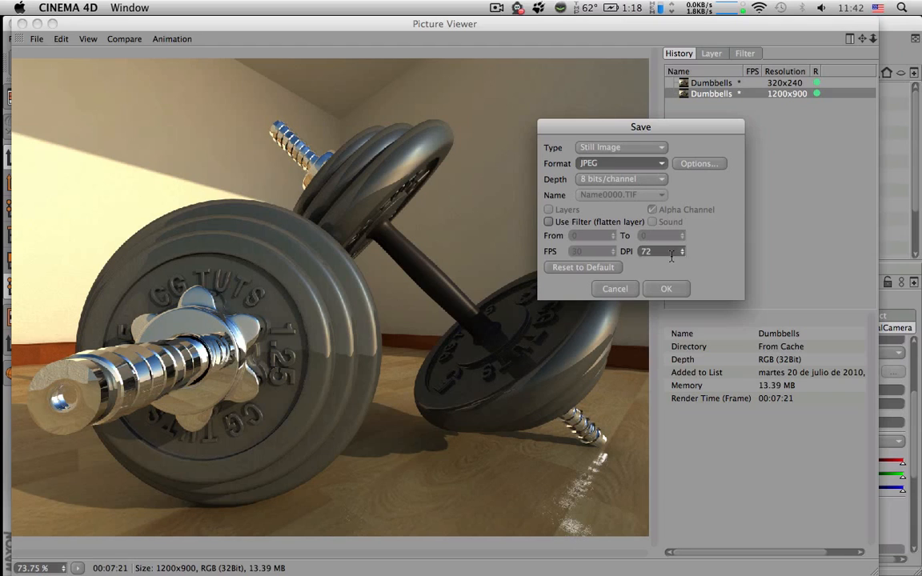
{"action": "left_click", "coordinate": [689, 165]}
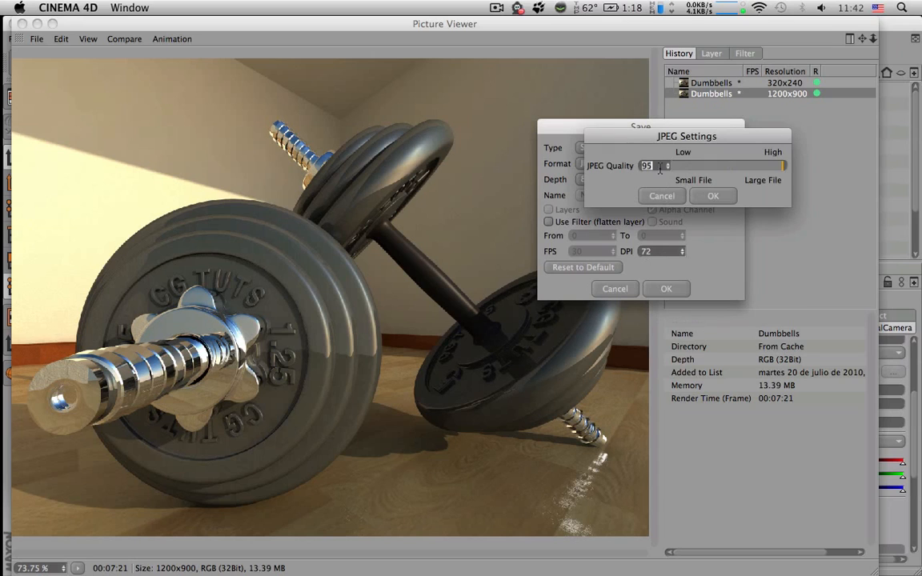
{"action": "type", "text": "100"}
{"action": "left_click", "coordinate": [711, 194]}
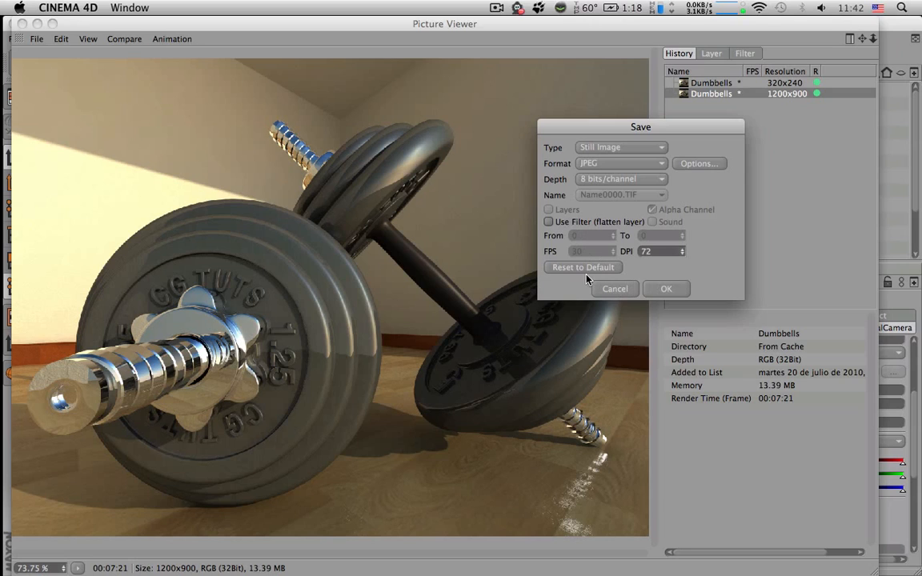
Accept the JPEG save settings for the finished 1200x900 render
{"action": "left_click", "coordinate": [666, 290]}
{"action": "left_click", "coordinate": [672, 291]}
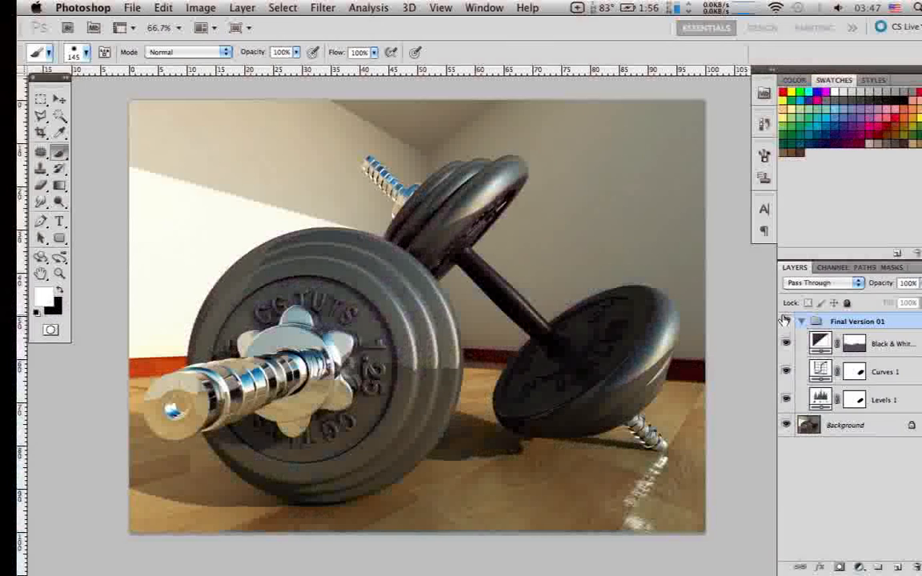
In Photoshop, hide and collapse the Final Version 01 group and select the Background layer
{"action": "left_click", "coordinate": [785, 321]}
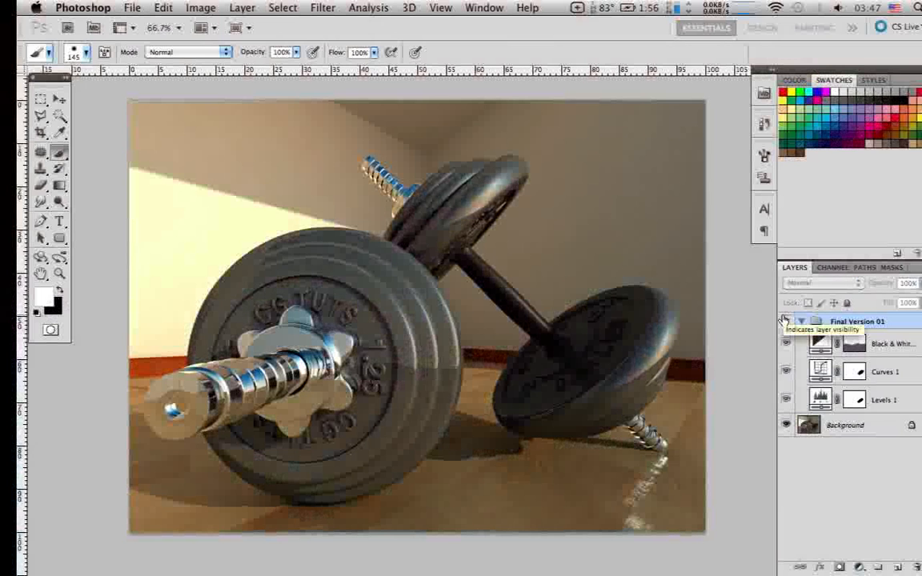
{"action": "left_click", "coordinate": [802, 321]}
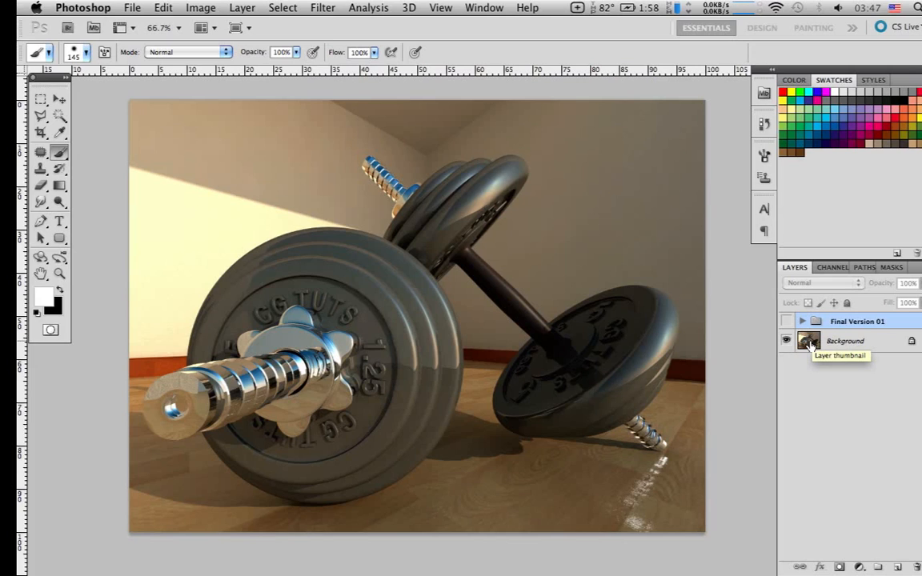
{"action": "left_click", "coordinate": [809, 344]}
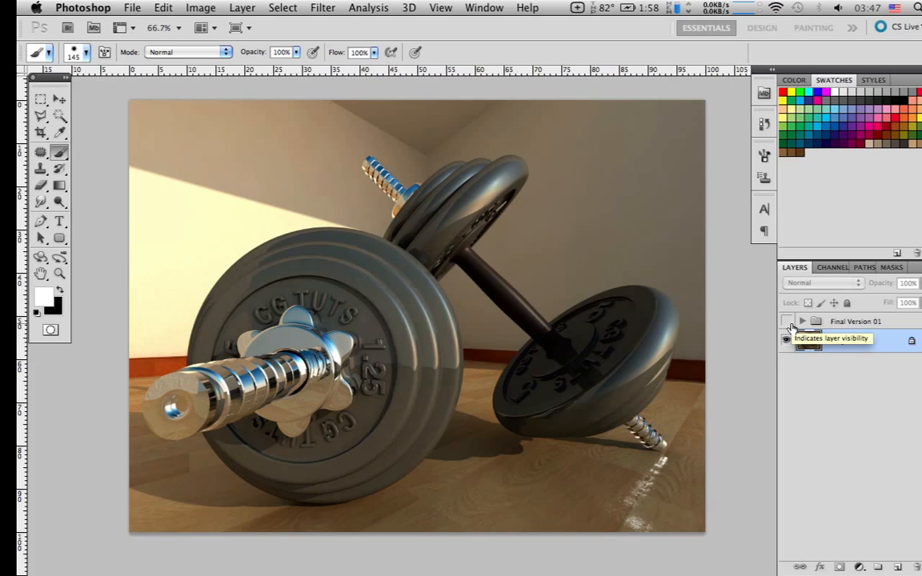
Compare the image with and without the Final Version 01 group, leaving the group visible
{"action": "left_click", "coordinate": [787, 321]}
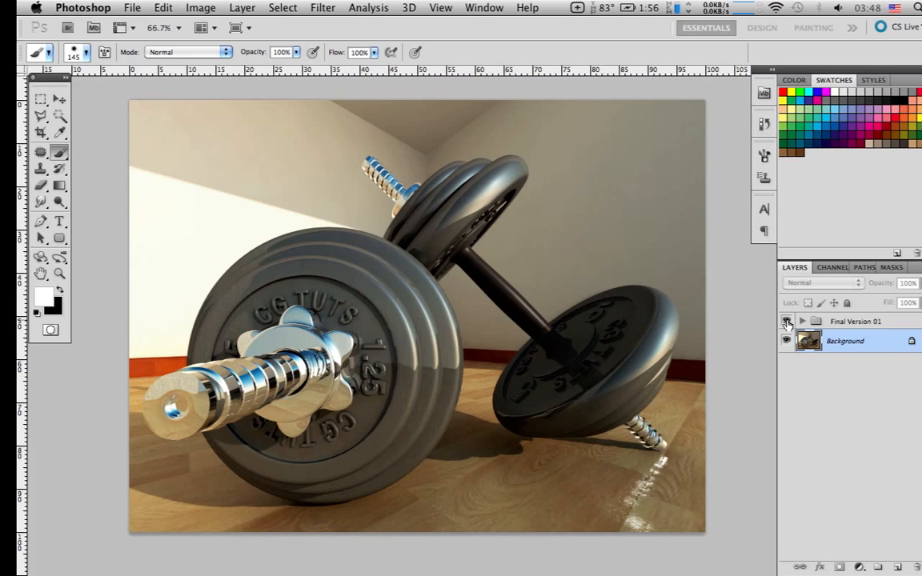
{"action": "left_click", "coordinate": [787, 322]}
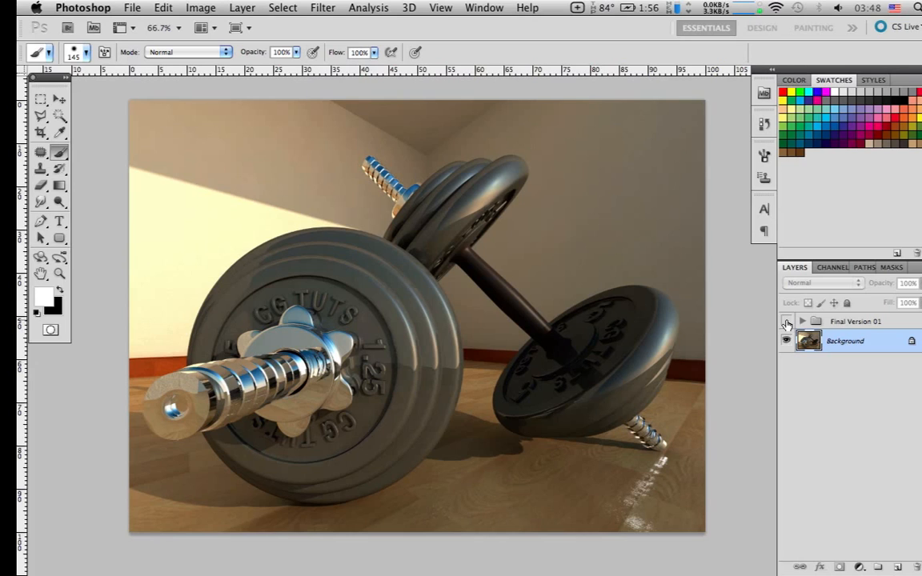
{"action": "left_click", "coordinate": [786, 321]}
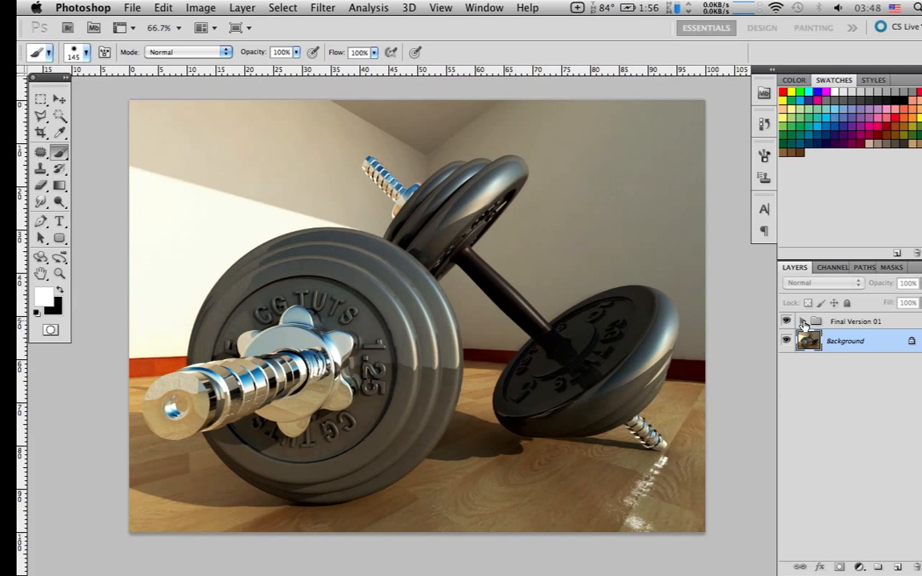
Expand the Final Version 01 group and hide its Black & White, Curves 1 and Levels 1 adjustment layers
{"action": "left_click", "coordinate": [803, 321]}
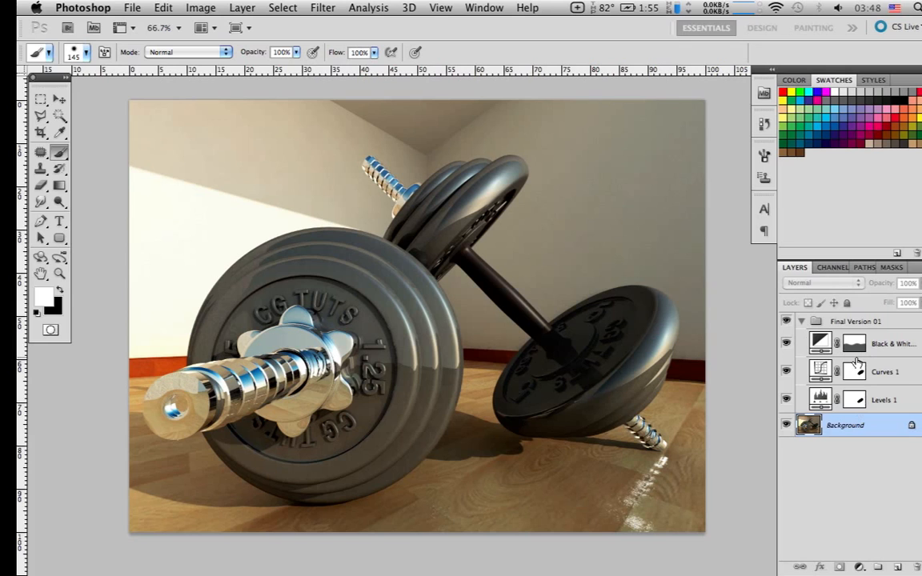
{"action": "left_click_drag", "start_coordinate": [787, 344], "coordinate": [785, 398]}
{"action": "left_click", "coordinate": [786, 398]}
{"action": "left_click", "coordinate": [786, 400]}
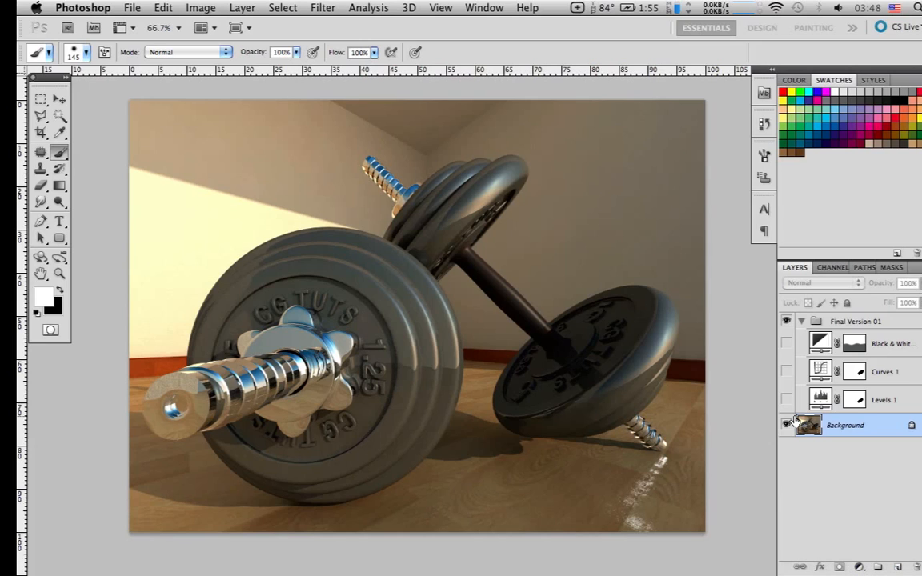
Look over the available fill and adjustment layer types without adding one
{"action": "left_click", "coordinate": [859, 568]}
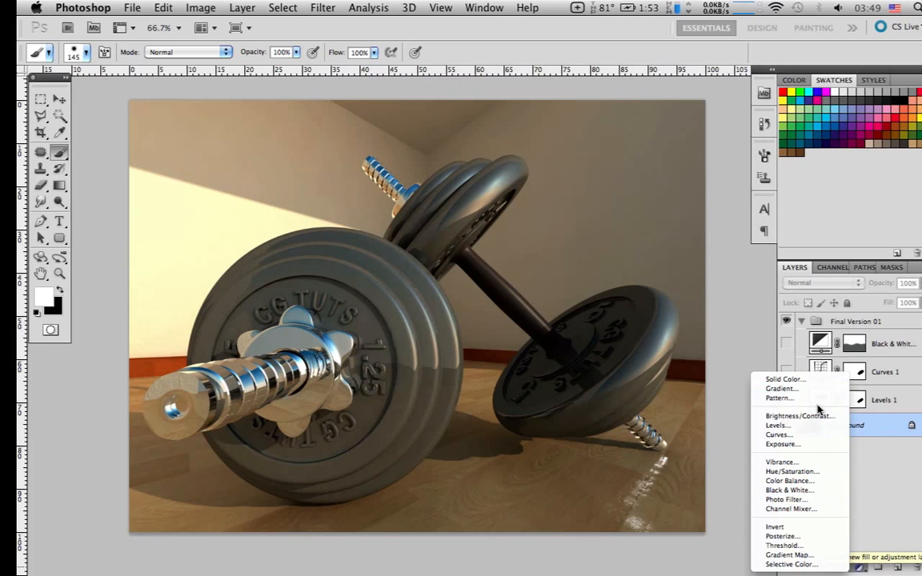
{"action": "left_click", "coordinate": [884, 497]}
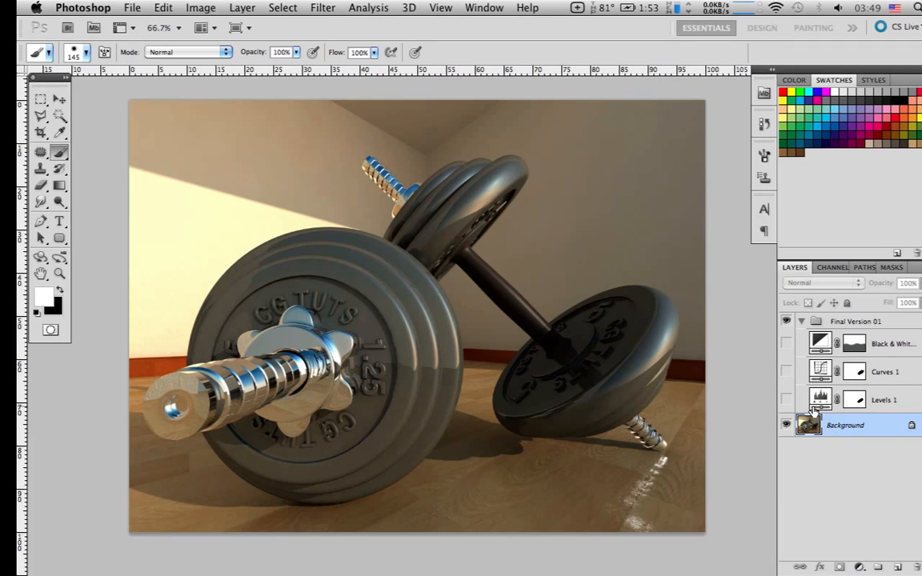
Show the Levels 1 layer, review its Levels adjustment settings, and close them
{"action": "left_click", "coordinate": [788, 400]}
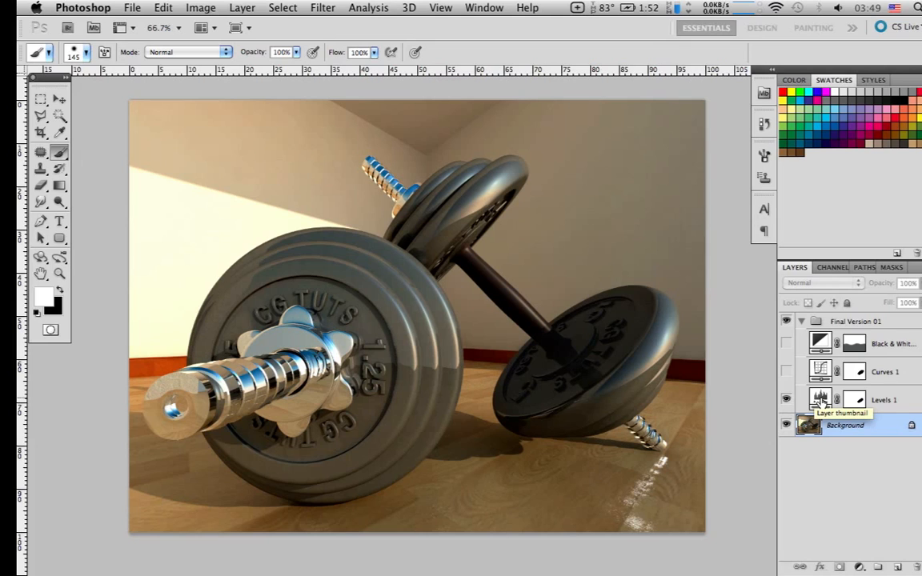
{"action": "double_click", "coordinate": [821, 400]}
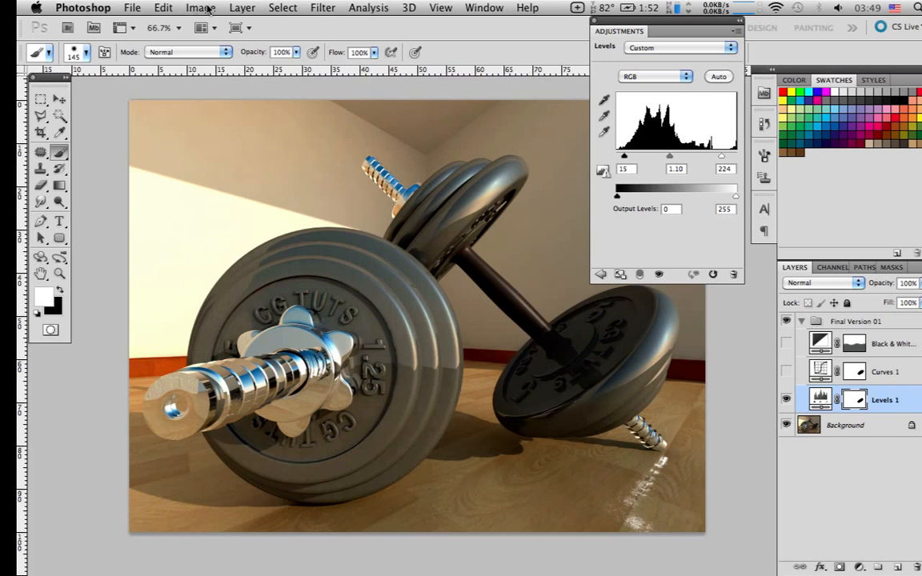
{"action": "left_click", "coordinate": [320, 5]}
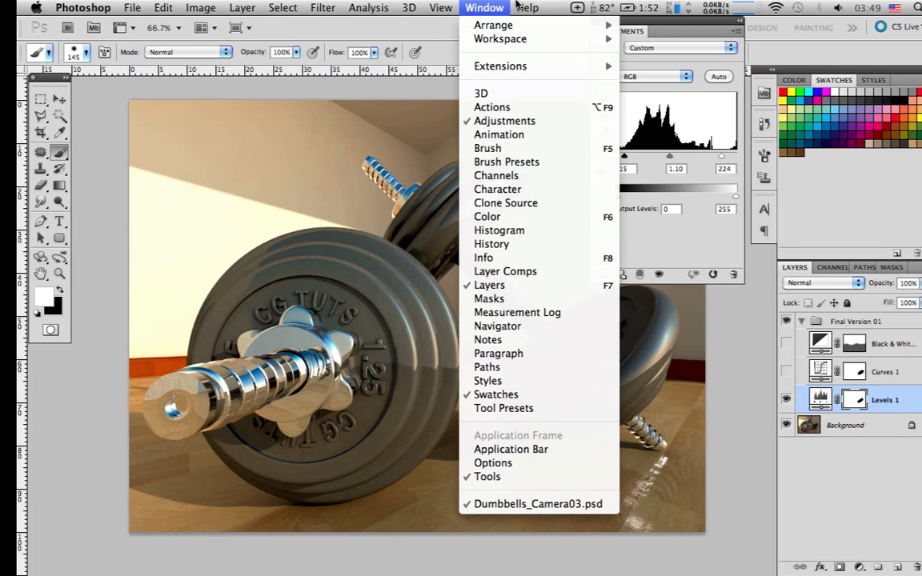
{"action": "left_click", "coordinate": [306, 4]}
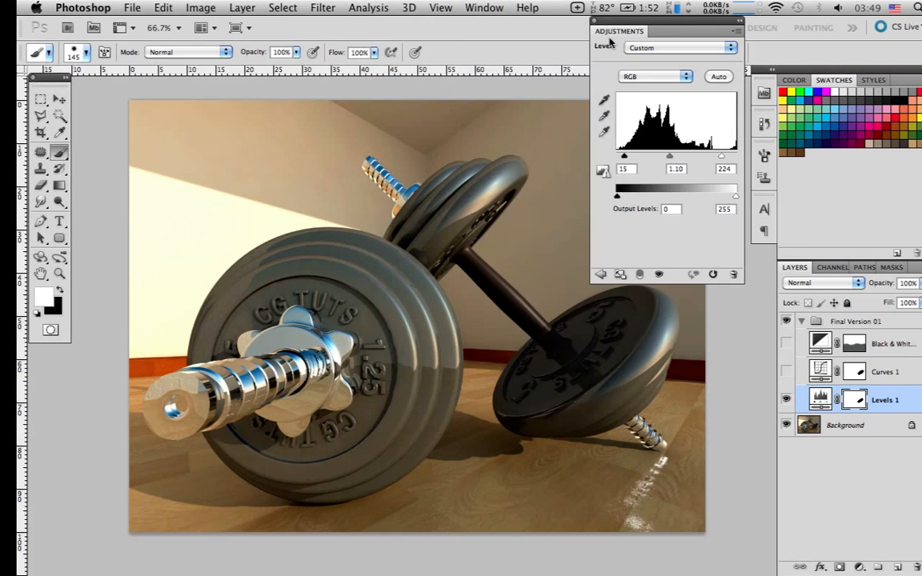
{"action": "left_click", "coordinate": [594, 23]}
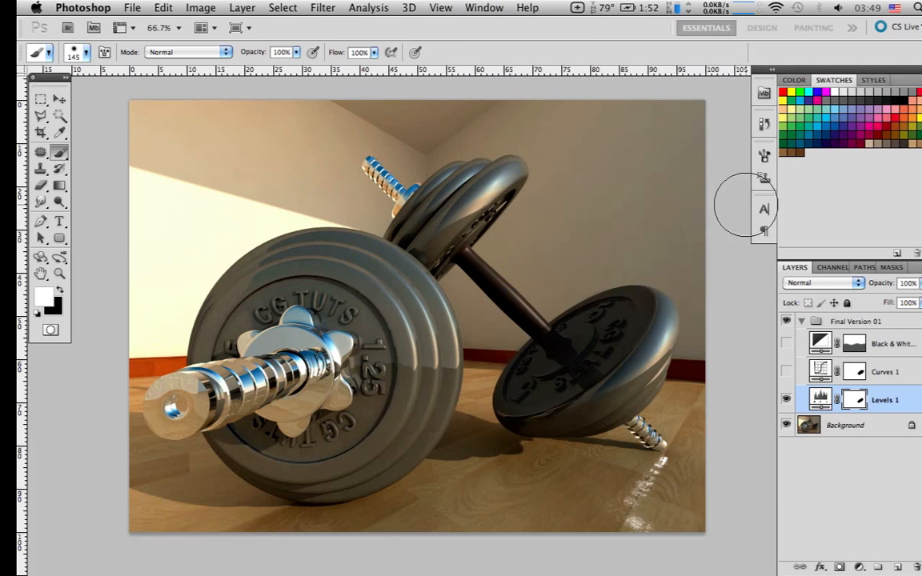
Switch the Levels 1 layer off and on repeatedly to compare its effect, leaving it visible
{"action": "left_click", "coordinate": [787, 400]}
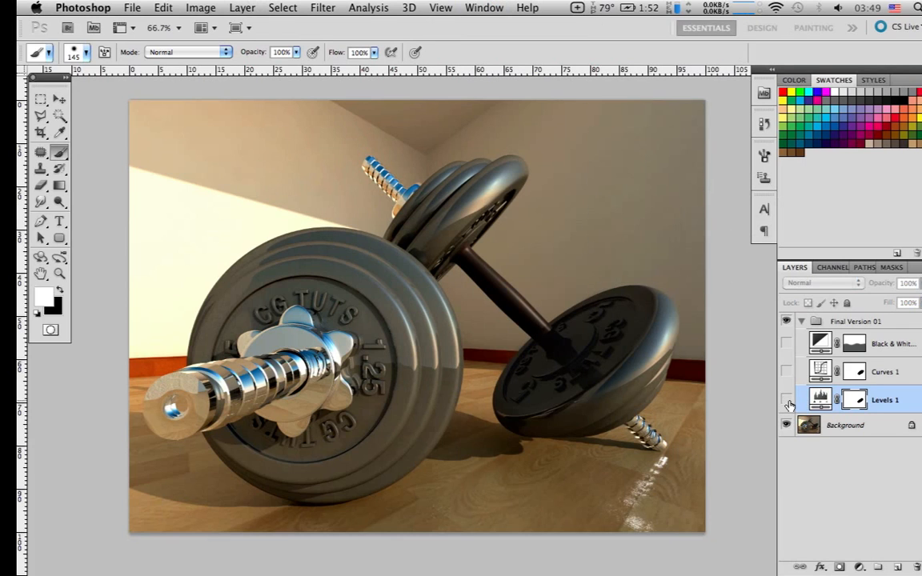
{"action": "left_click", "coordinate": [787, 400]}
{"action": "left_click", "coordinate": [787, 400]}
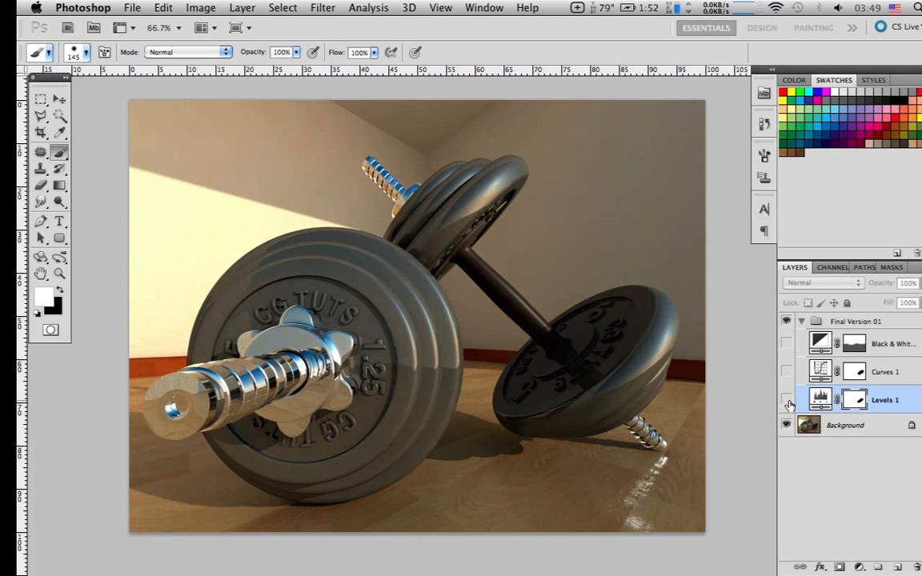
{"action": "left_click", "coordinate": [786, 400]}
{"action": "left_click", "coordinate": [786, 400]}
{"action": "left_click", "coordinate": [787, 400]}
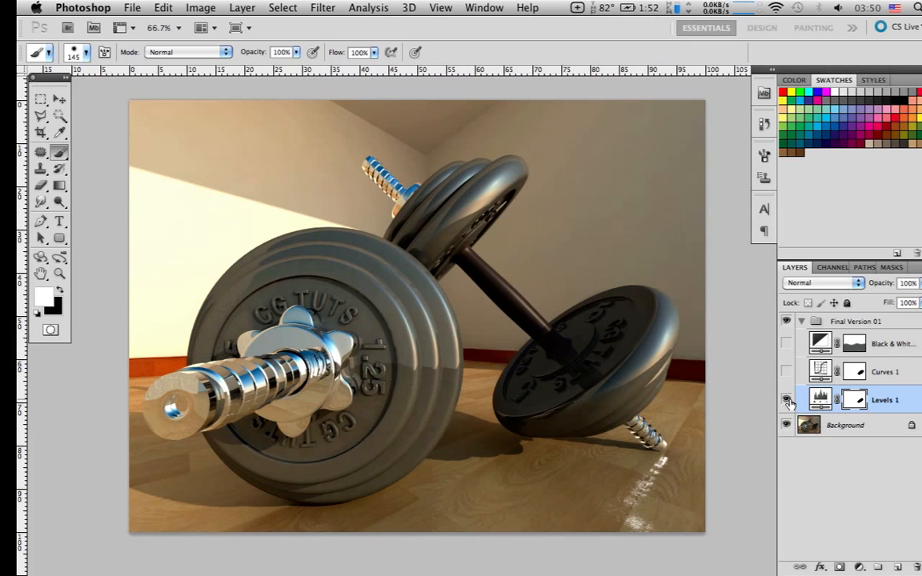
{"action": "left_click", "coordinate": [788, 400]}
{"action": "left_click", "coordinate": [788, 400]}
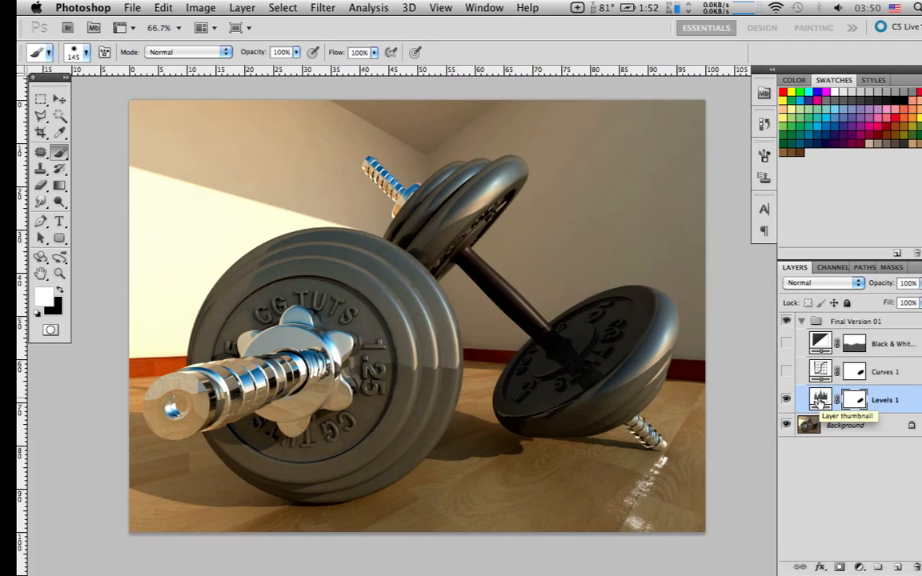
Try a black input level of 0 on the Levels 1 adjustment, undo it, and close the settings
{"action": "double_click", "coordinate": [819, 402]}
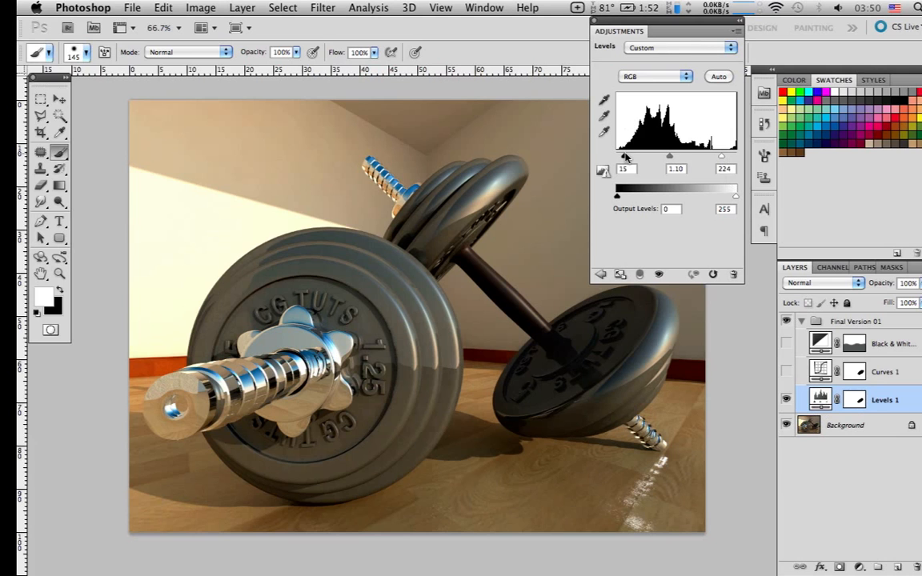
{"action": "mouse_move", "coordinate": [625, 158]}
{"action": "left_mouse_down"}
{"action": "mouse_move", "coordinate": [650, 158]}
{"action": "mouse_move", "coordinate": [617, 158]}
{"action": "left_mouse_up"}
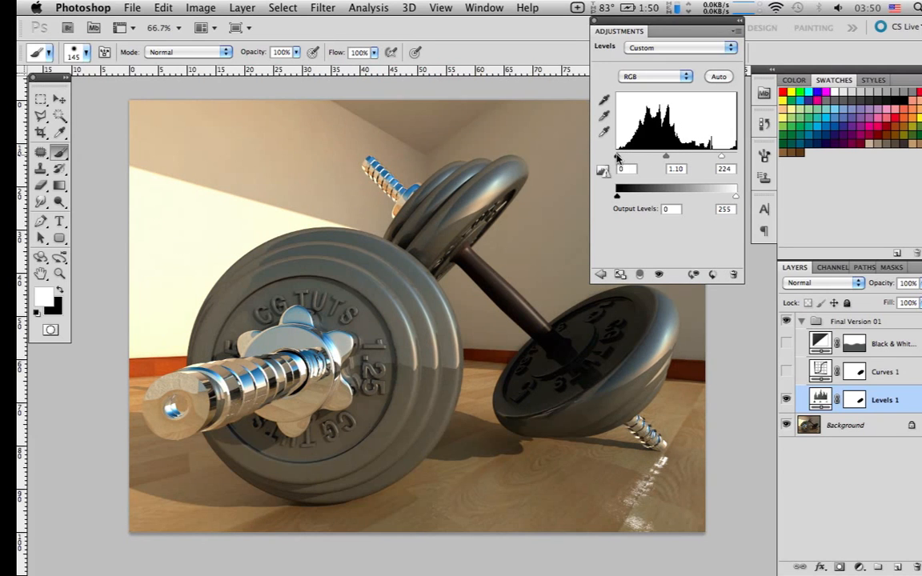
{"action": "key", "text": "super+z"}
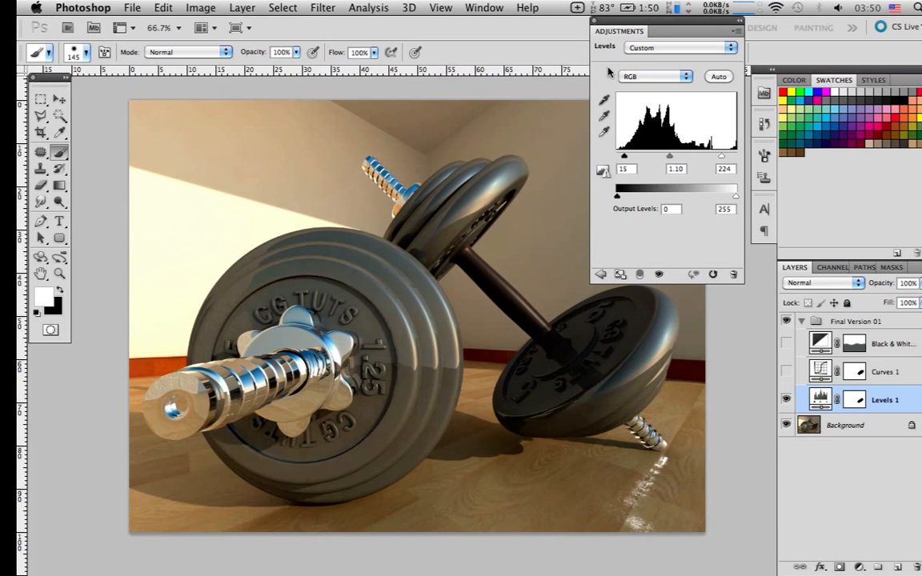
{"action": "left_click", "coordinate": [594, 22]}
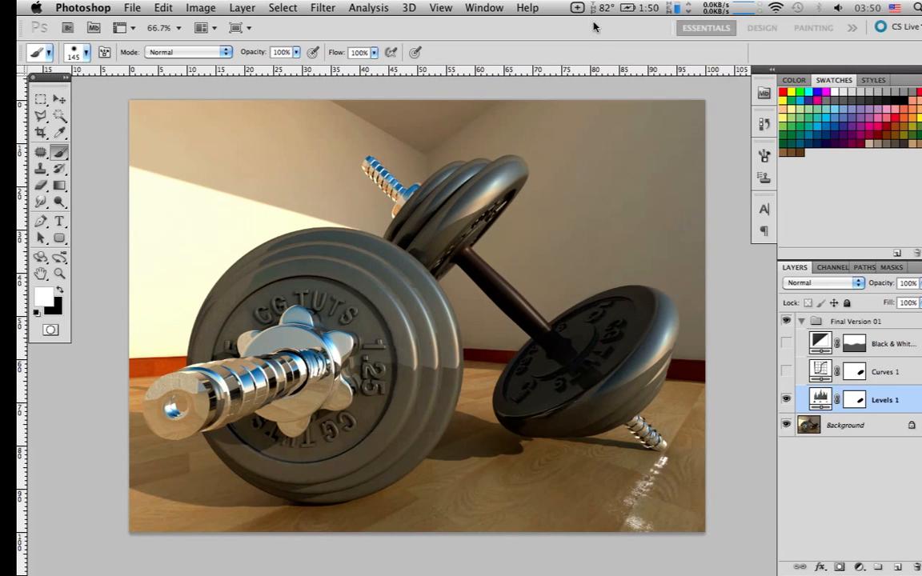
Check the original image against the Levels 1 correction again by toggling that layer, ending with it visible
{"action": "left_click", "coordinate": [785, 400]}
{"action": "left_click", "coordinate": [785, 401]}
{"action": "left_click", "coordinate": [785, 401]}
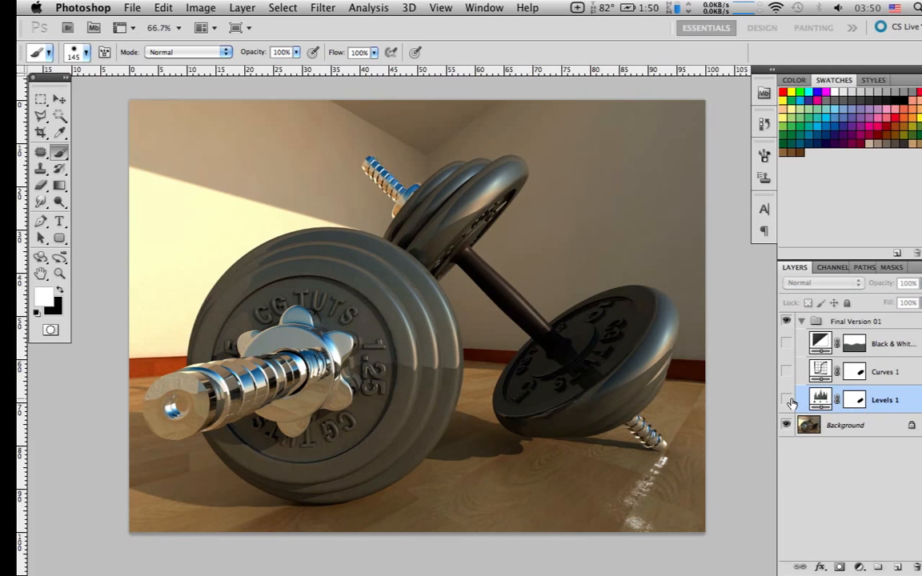
{"action": "left_click", "coordinate": [785, 401]}
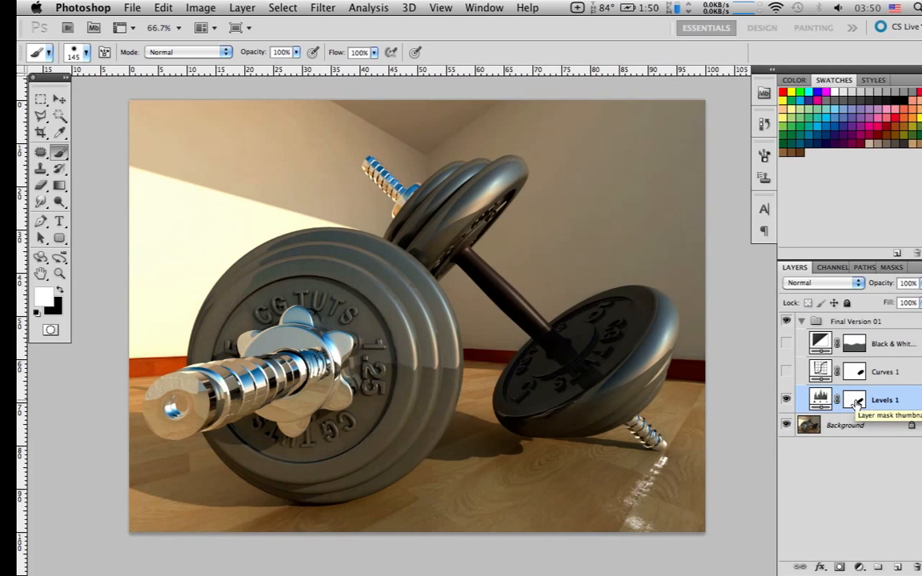
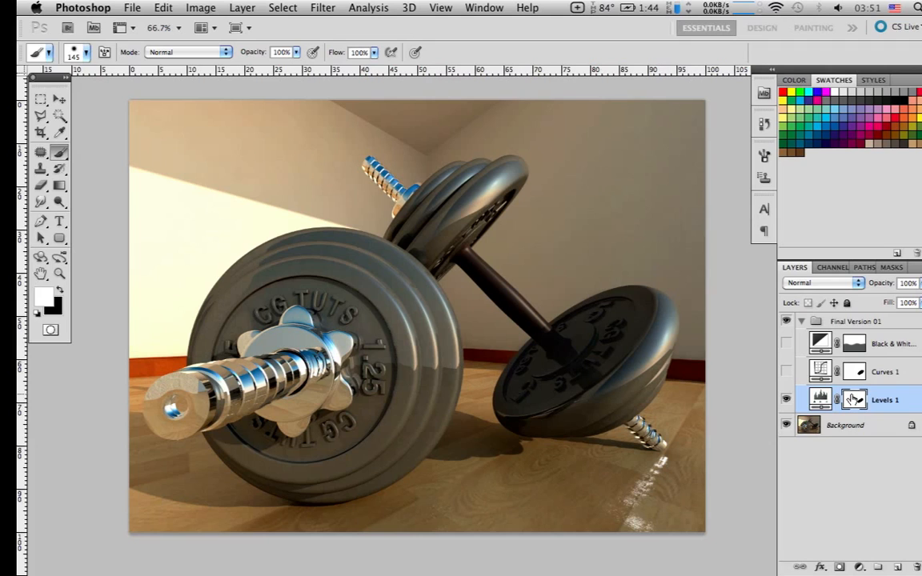
Select the Levels 1 mask, undo its painted area, and set up a softer 70 px black brush
{"action": "left_click", "coordinate": [856, 402]}
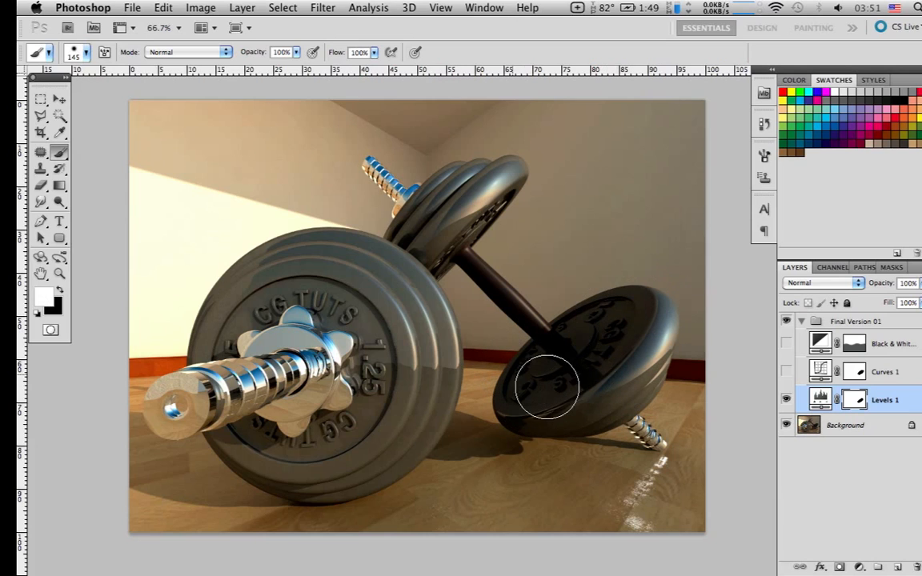
{"action": "key", "text": "super+z"}
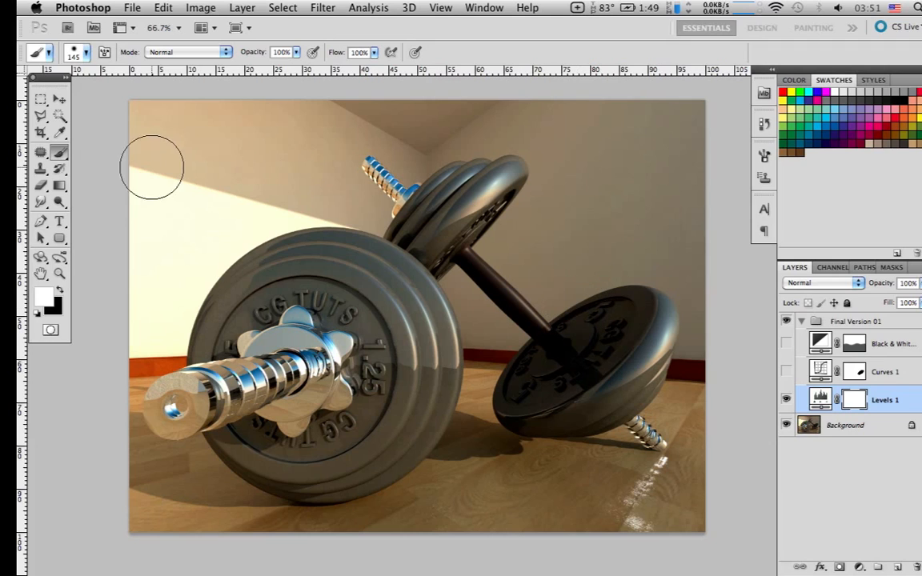
{"action": "key", "text": "x"}
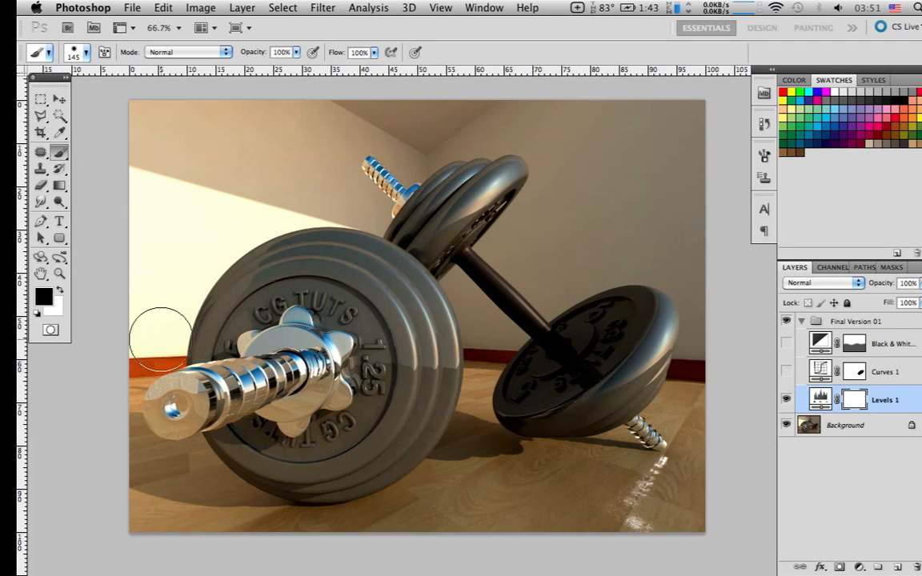
{"action": "right_click", "coordinate": [434, 316]}
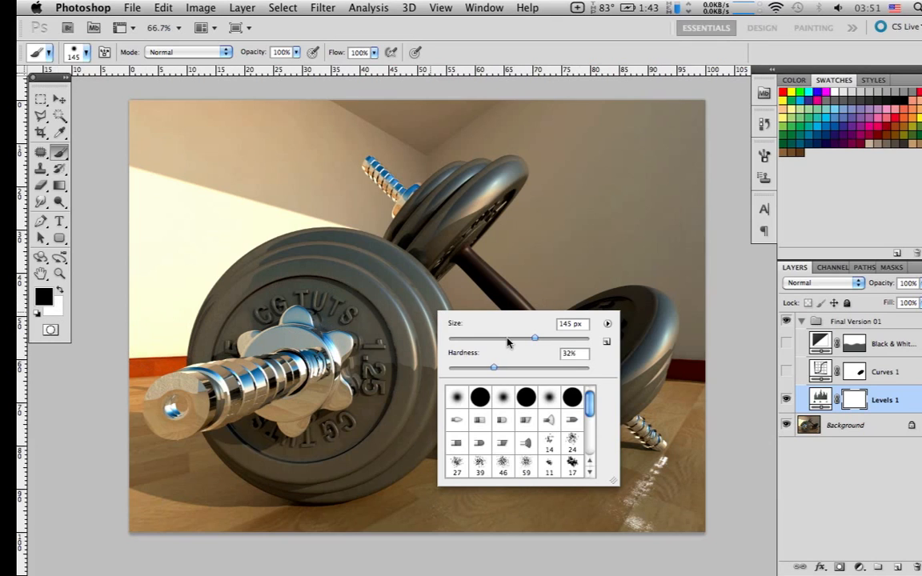
{"action": "left_click", "coordinate": [506, 339]}
{"action": "left_click_drag", "start_coordinate": [505, 339], "coordinate": [497, 339]}
{"action": "left_click_drag", "start_coordinate": [494, 368], "coordinate": [485, 374]}
{"action": "left_click", "coordinate": [643, 314]}
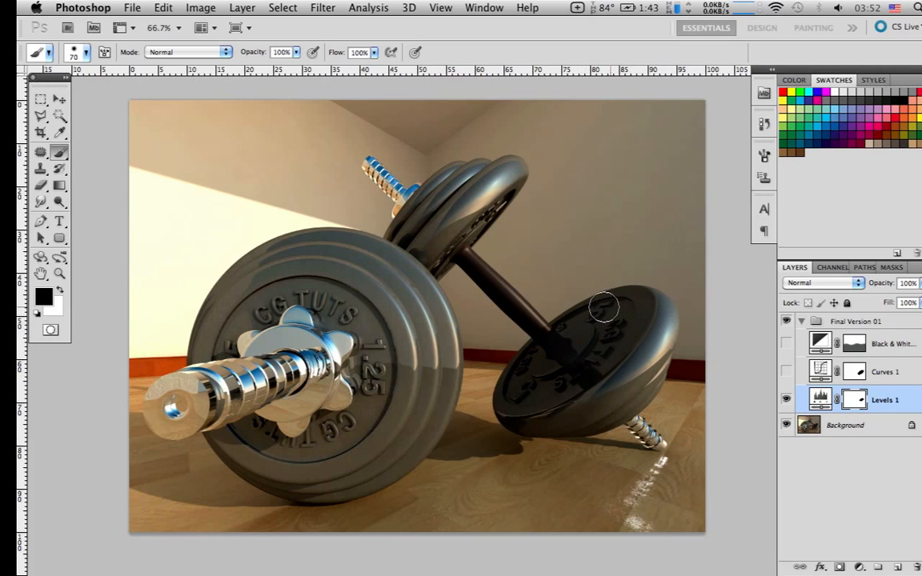
Try painting black on the Levels 1 mask over the far weight and the wall above it, toggling the layer to compare
{"action": "mouse_move", "coordinate": [512, 292]}
{"action": "left_mouse_down"}
{"action": "mouse_move", "coordinate": [596, 218]}
{"action": "mouse_move", "coordinate": [592, 198]}
{"action": "mouse_move", "coordinate": [617, 294]}
{"action": "left_mouse_up"}
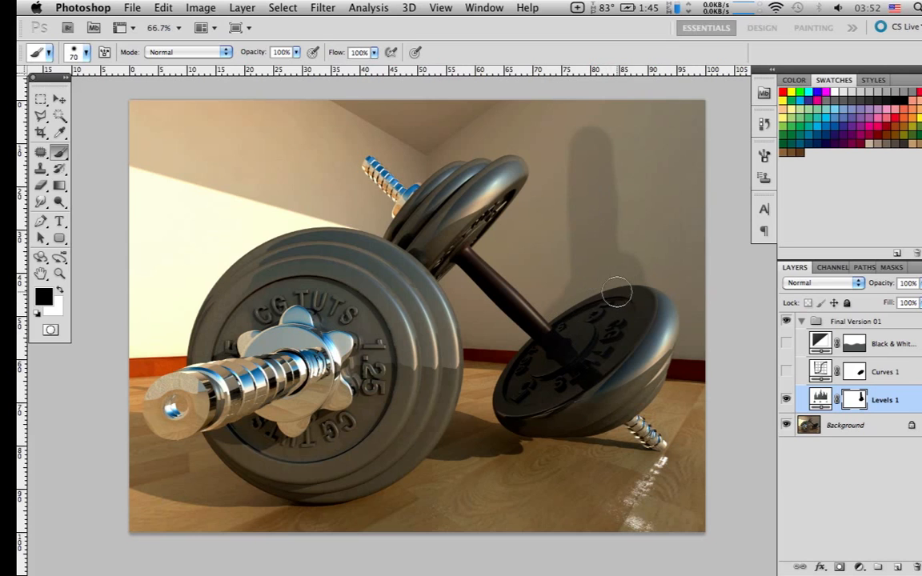
{"action": "left_click", "coordinate": [786, 402]}
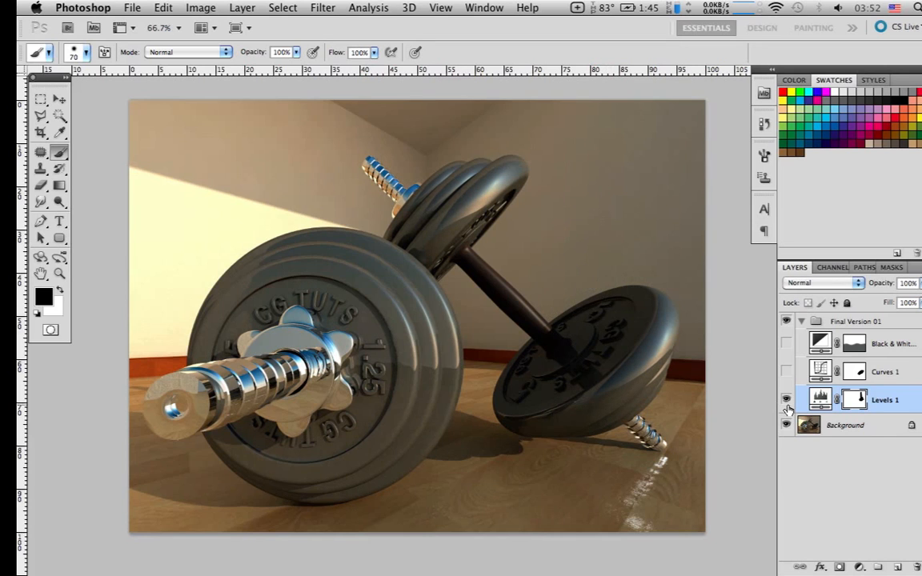
{"action": "left_click", "coordinate": [787, 403]}
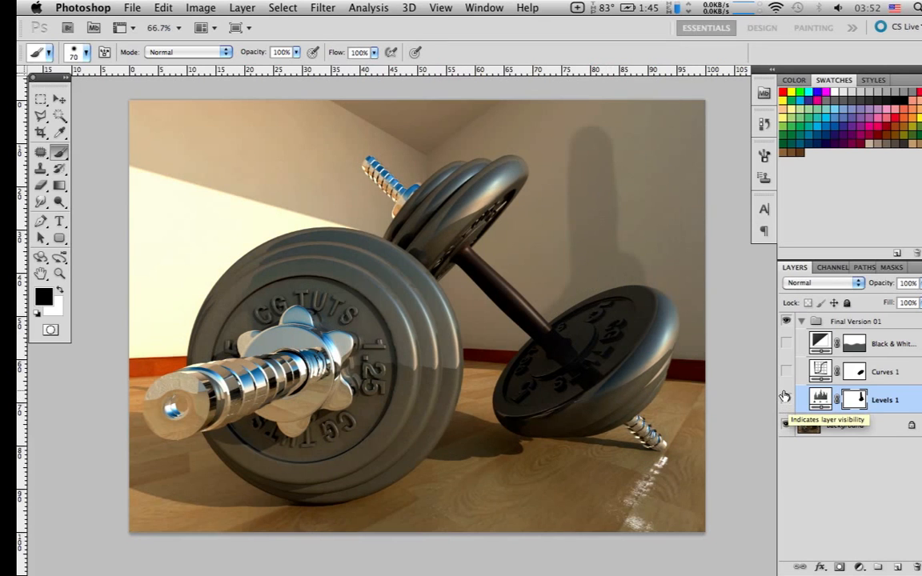
{"action": "left_click", "coordinate": [786, 398]}
Clear the Levels 1 mask, repaint it black over the far weight's dark inner face, and compare the layer on and off
{"action": "key", "text": "super+a"}
{"action": "left_click", "coordinate": [786, 398]}
{"action": "key", "text": "BackSpace"}
{"action": "key", "text": "super+d"}
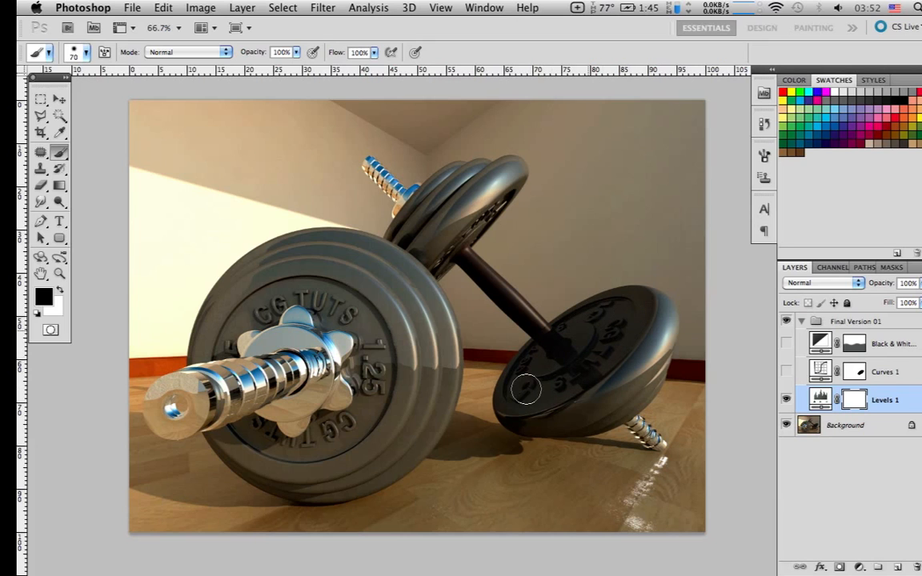
{"action": "left_click_drag", "start_coordinate": [597, 324], "coordinate": [523, 387]}
{"action": "left_click", "coordinate": [786, 400]}
{"action": "left_click", "coordinate": [786, 400]}
{"action": "left_click", "coordinate": [786, 400]}
Show the Curves 1 layer and switch it off and on to compare its effect, leaving it visible
{"action": "left_click", "coordinate": [787, 373]}
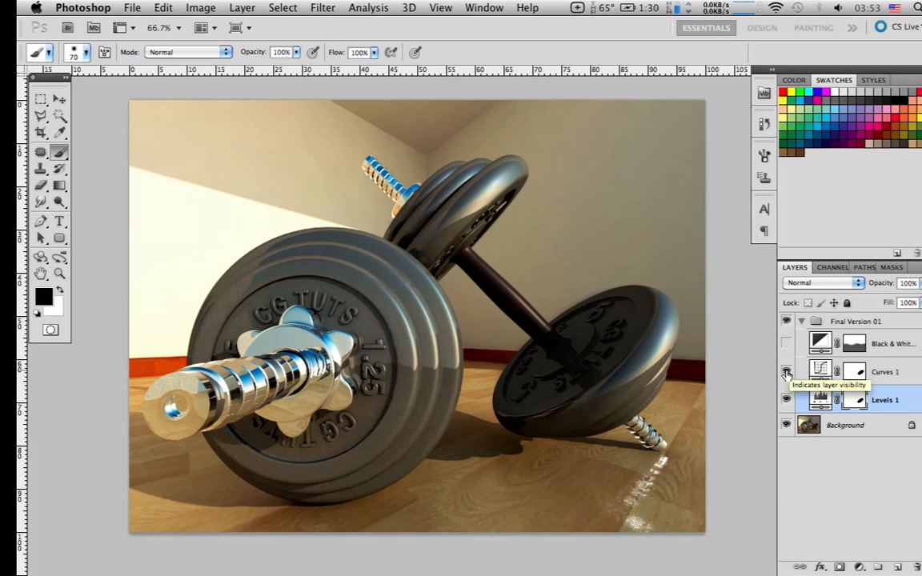
{"action": "left_click", "coordinate": [786, 373]}
{"action": "left_click", "coordinate": [787, 373]}
{"action": "left_click", "coordinate": [786, 373]}
{"action": "left_click", "coordinate": [787, 373]}
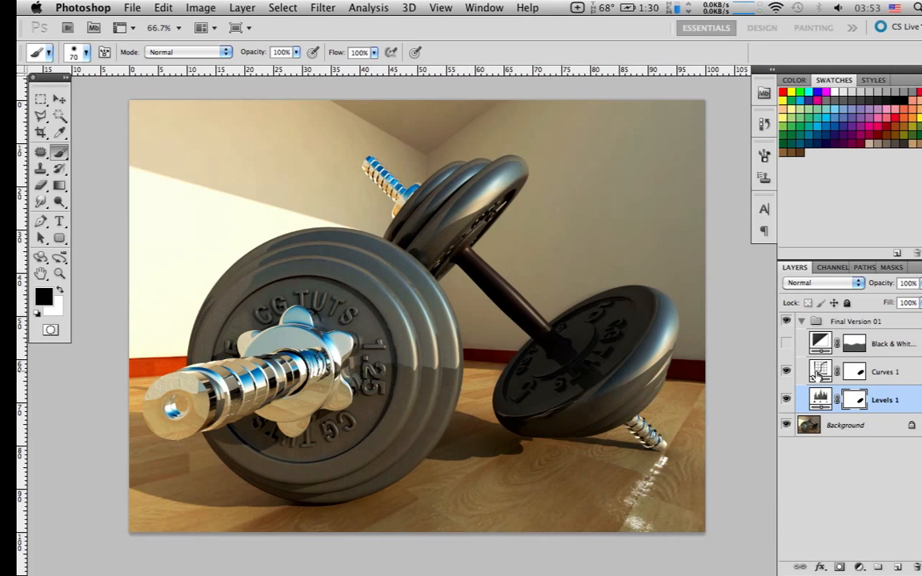
Review the Curves 1 adjustment in the Red, Green, Blue and RGB channels, and close its settings
{"action": "double_click", "coordinate": [817, 371]}
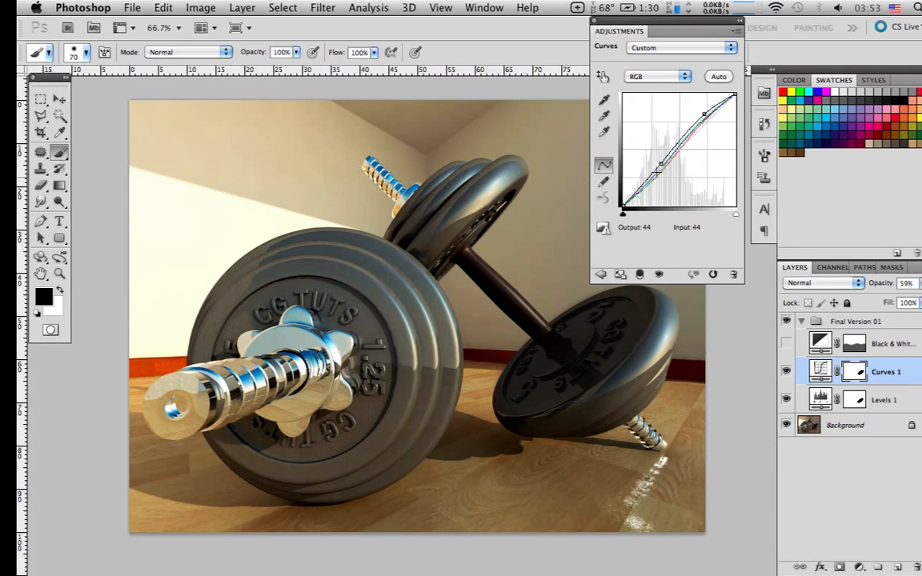
{"action": "left_click", "coordinate": [663, 76]}
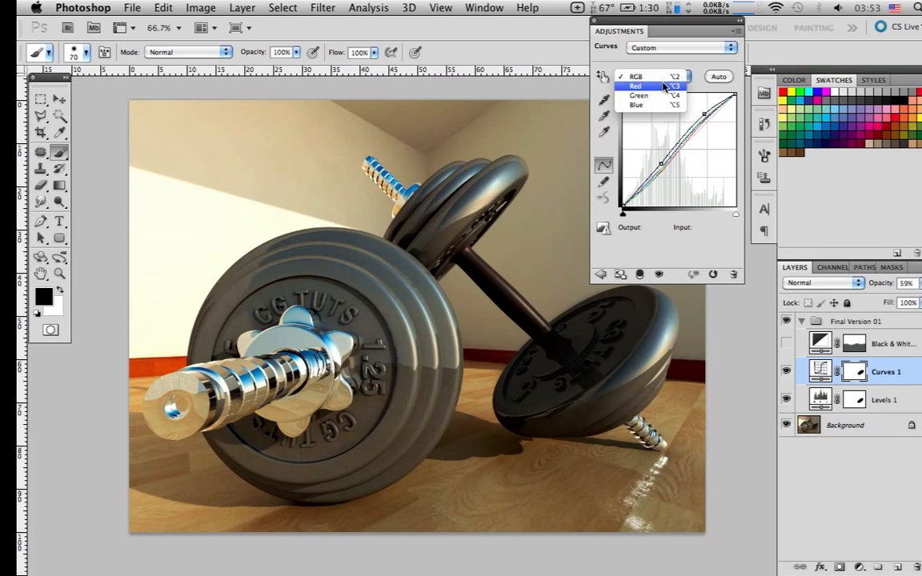
{"action": "left_click", "coordinate": [663, 86]}
{"action": "left_click", "coordinate": [661, 170]}
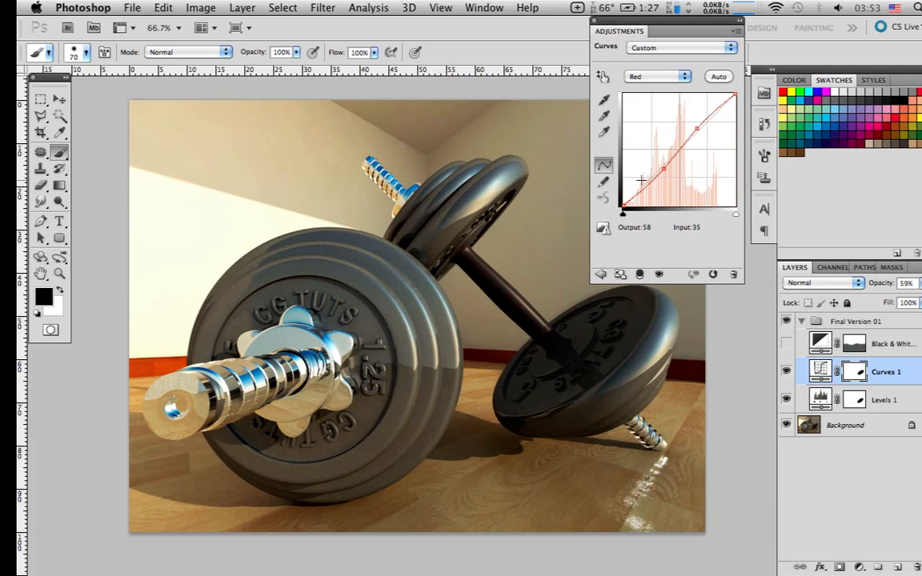
{"action": "left_click", "coordinate": [664, 77]}
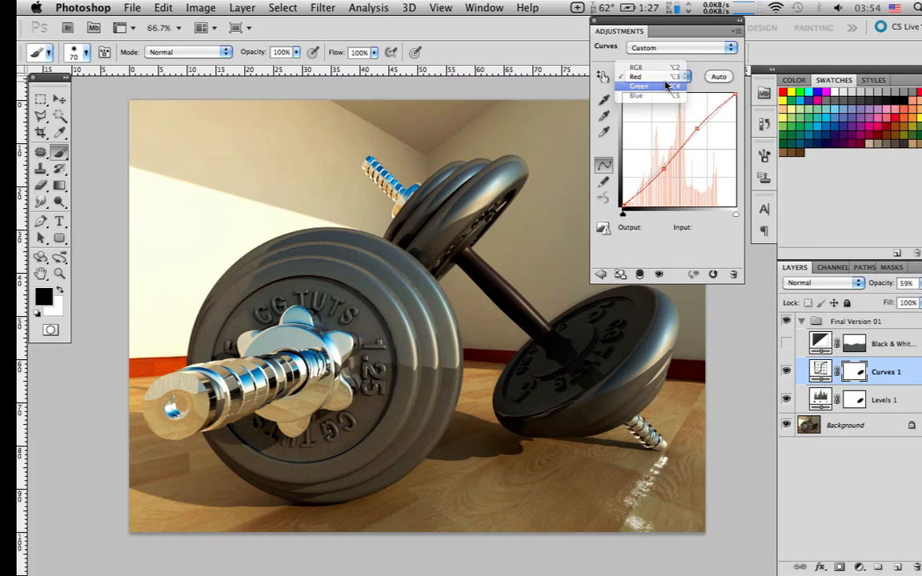
{"action": "left_click", "coordinate": [668, 86]}
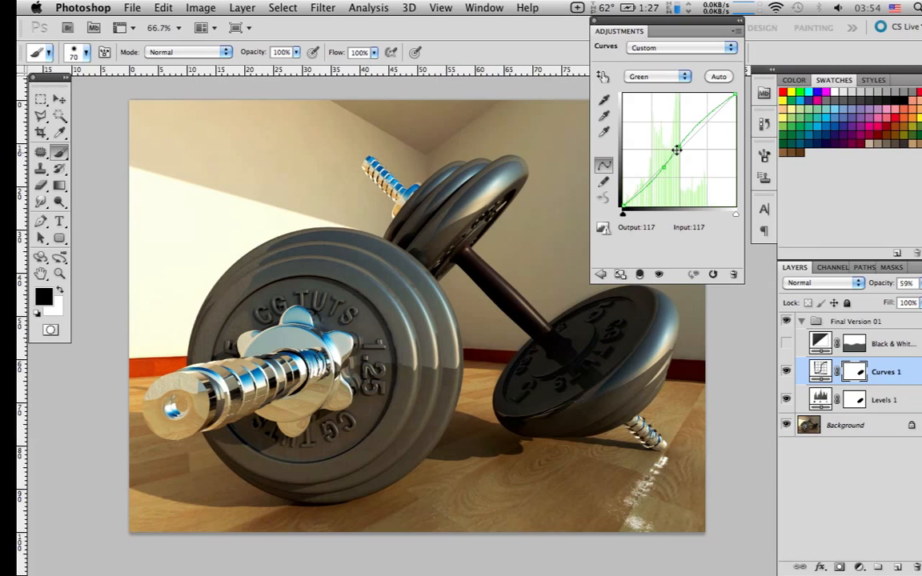
{"action": "left_click", "coordinate": [664, 80]}
{"action": "left_click", "coordinate": [663, 86]}
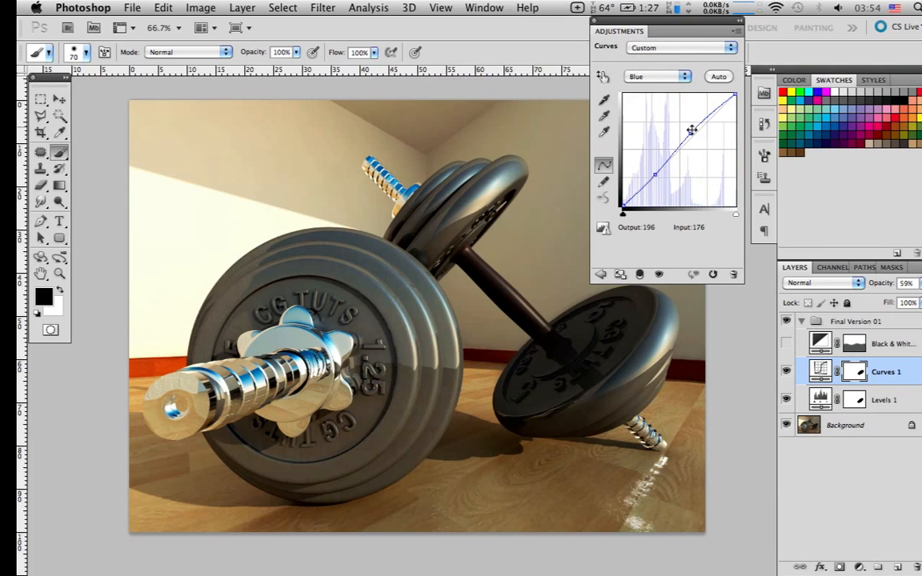
{"action": "left_click", "coordinate": [660, 77]}
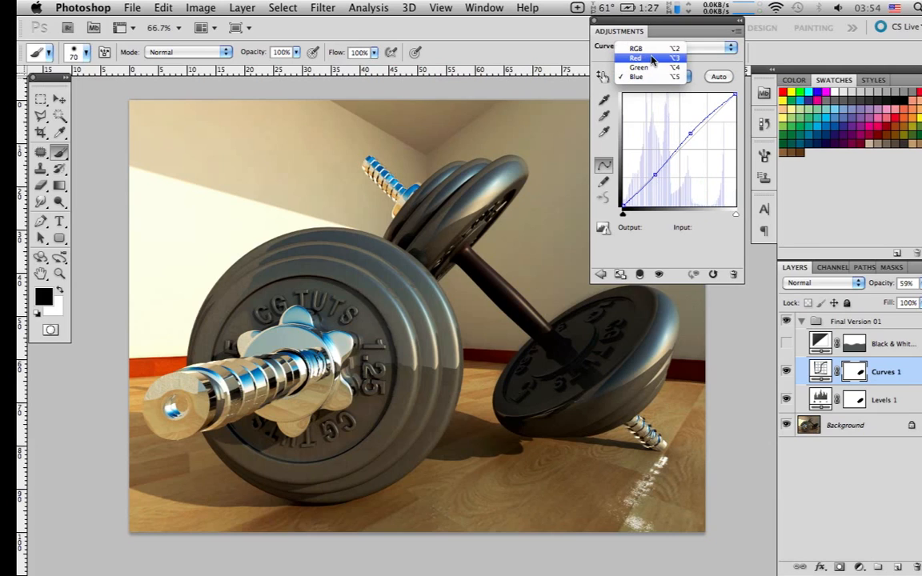
{"action": "left_click", "coordinate": [651, 51]}
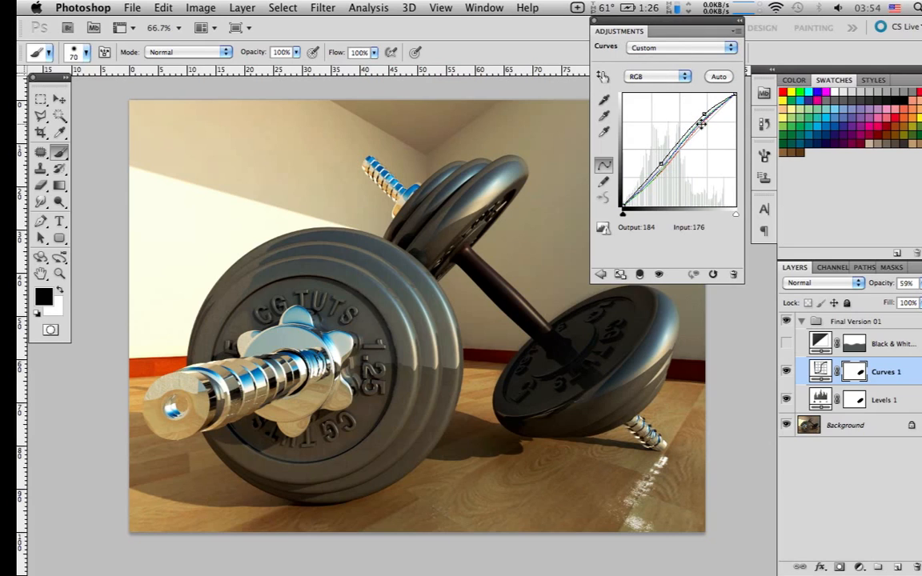
{"action": "left_click", "coordinate": [595, 22]}
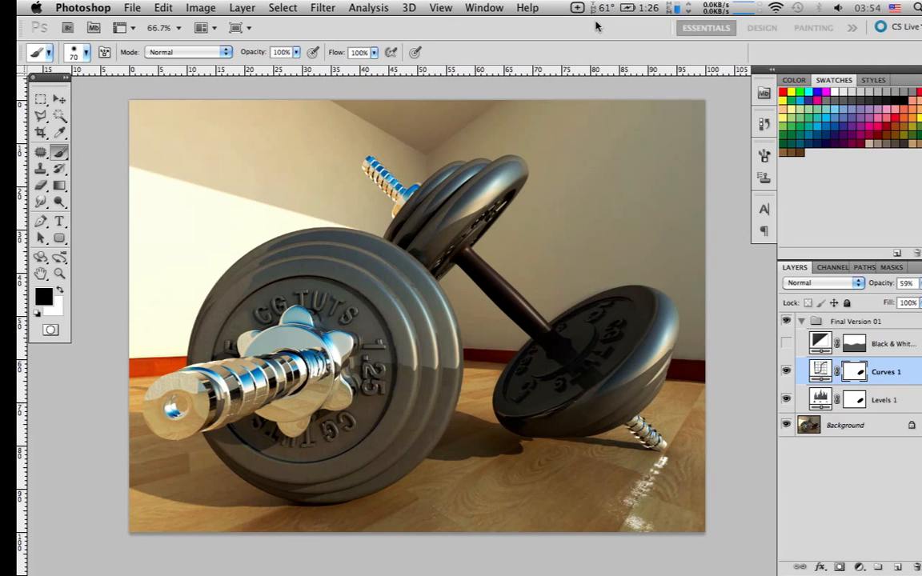
Compare the image again with and without the Curves 1 correction, ending with the layer visible
{"action": "left_click", "coordinate": [787, 371]}
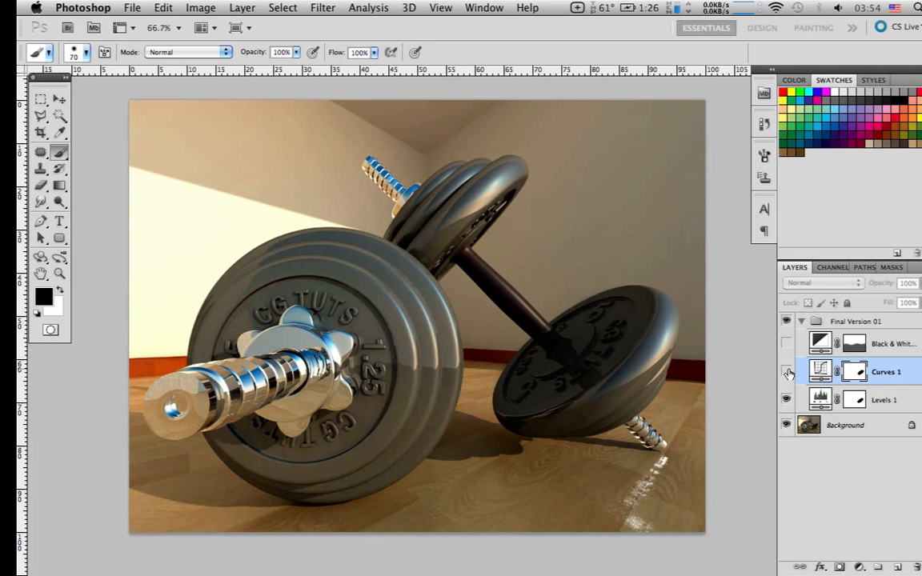
{"action": "left_click", "coordinate": [787, 373]}
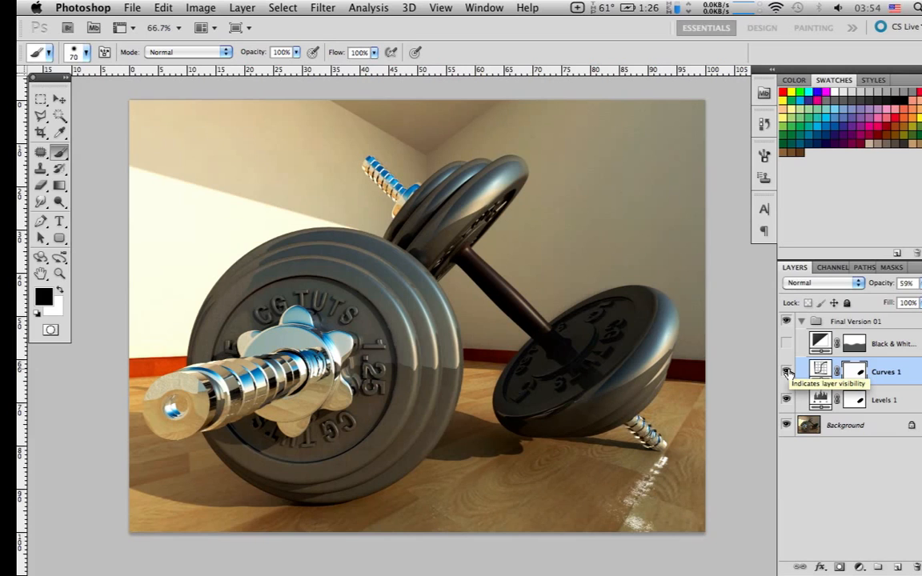
{"action": "left_click", "coordinate": [787, 373]}
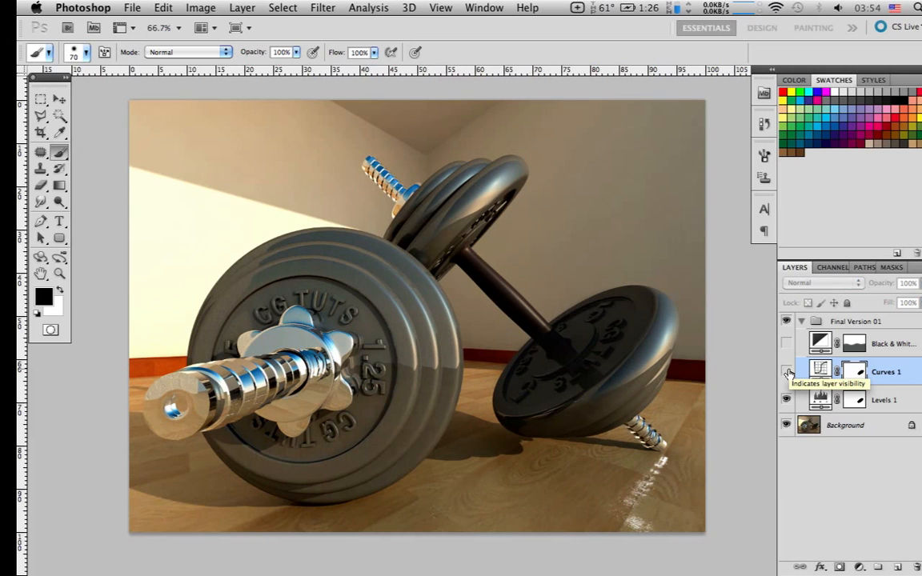
{"action": "left_click", "coordinate": [787, 373]}
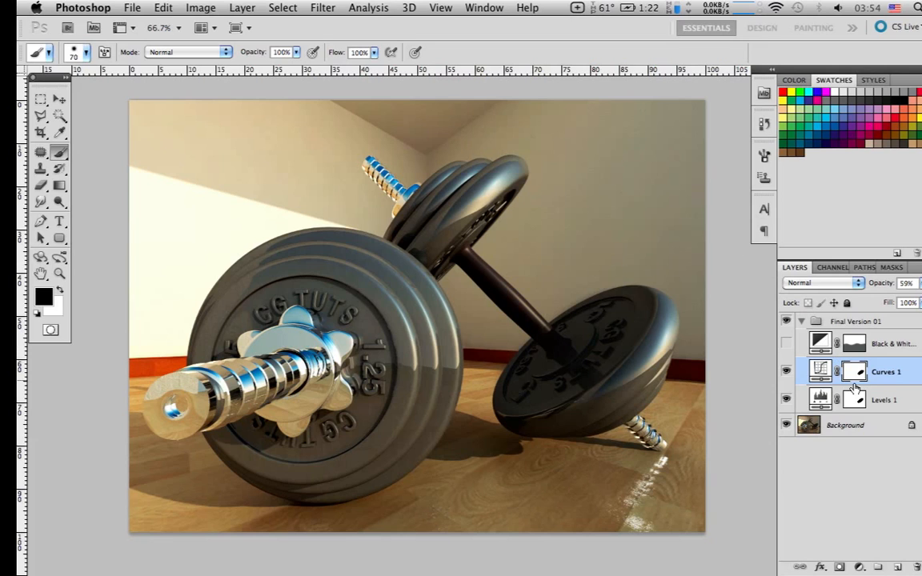
Try the Curves 1 layer at 100% opacity, then set its opacity to 60%
{"action": "left_click", "coordinate": [880, 399]}
{"action": "left_click", "coordinate": [882, 373]}
{"action": "left_click_drag", "start_coordinate": [884, 287], "coordinate": [916, 287]}
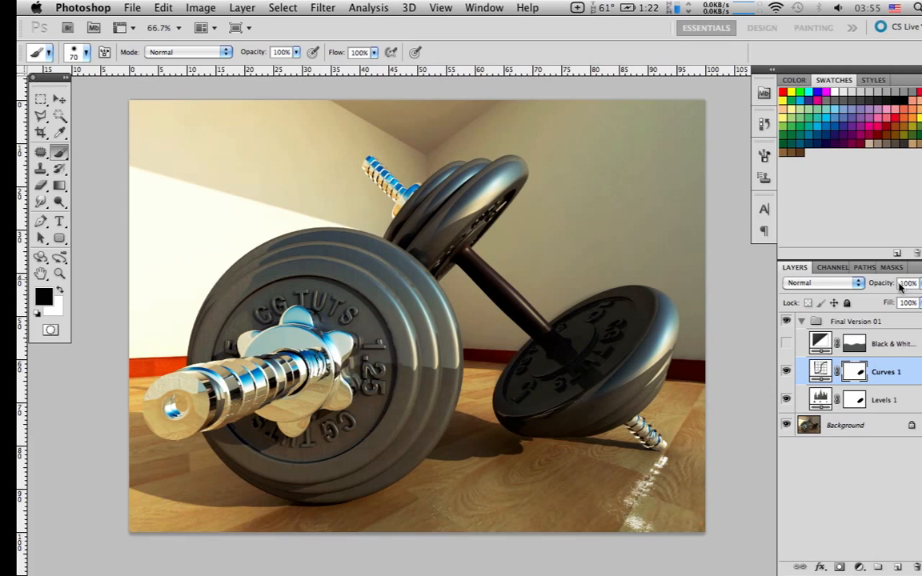
{"action": "left_click_drag", "start_coordinate": [888, 291], "coordinate": [920, 287]}
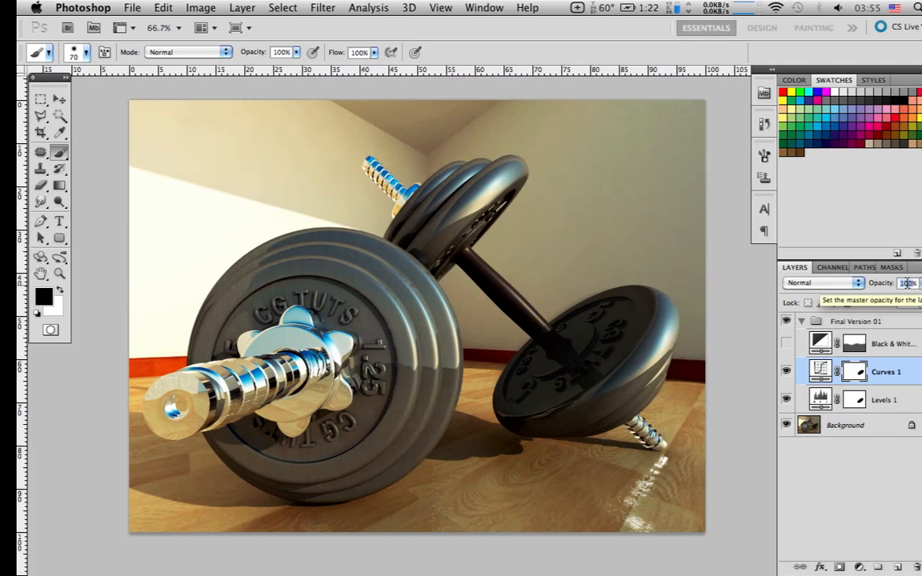
{"action": "type", "text": "60"}
{"action": "key", "text": "Return"}
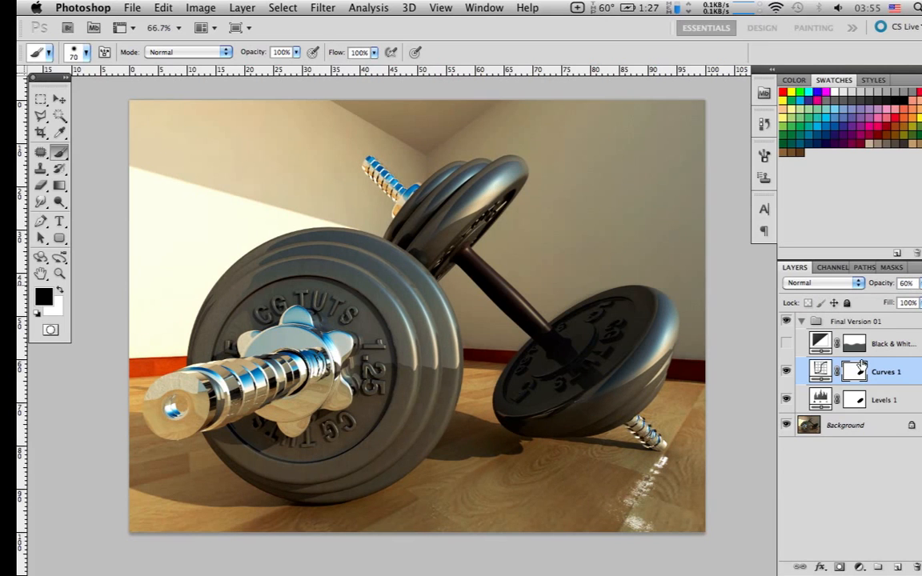
Show the Black & White adjustment layer, review its colour settings, and close them
{"action": "left_click", "coordinate": [786, 344]}
{"action": "left_click", "coordinate": [819, 344]}
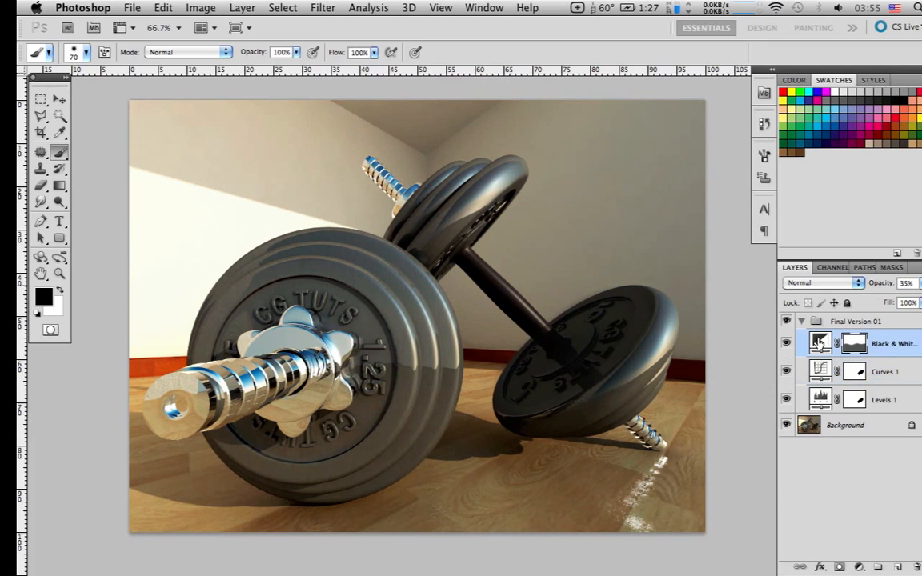
{"action": "key", "text": "x"}
{"action": "double_click", "coordinate": [819, 343]}
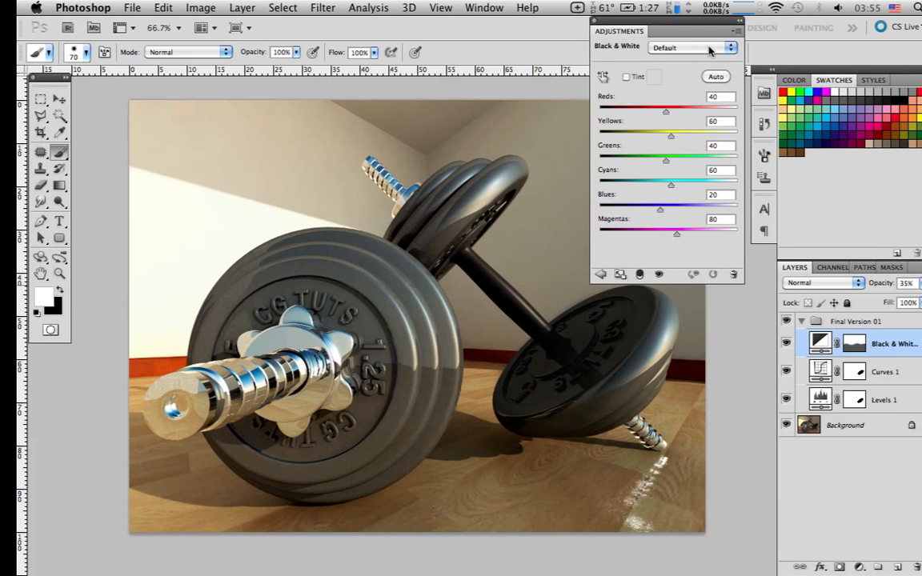
{"action": "left_click", "coordinate": [594, 22]}
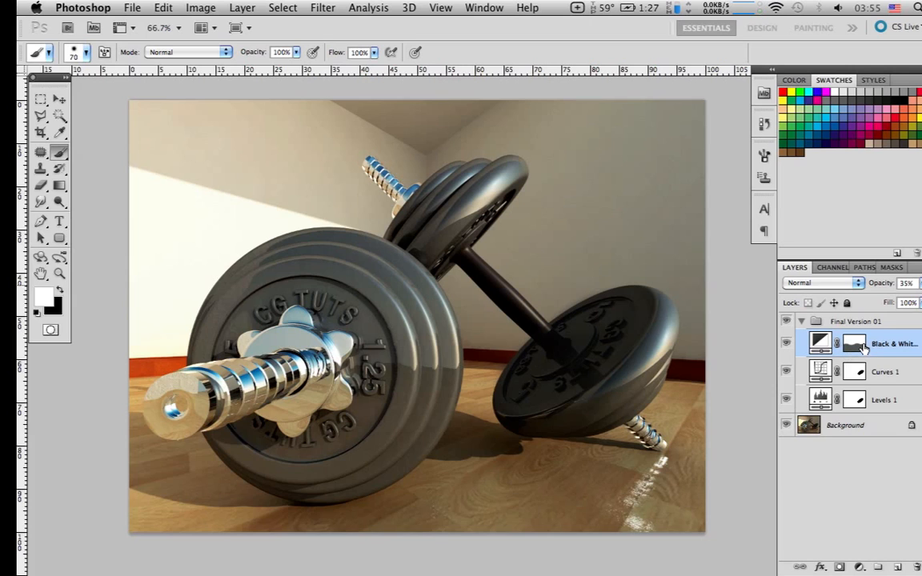
Inspect the Black & White layer's mask as a red overlay on the image, then return to the normal view
{"action": "left_click", "coordinate": [862, 346], "text": "alt+shift"}
{"action": "left_click", "coordinate": [863, 347], "text": "alt+shift"}
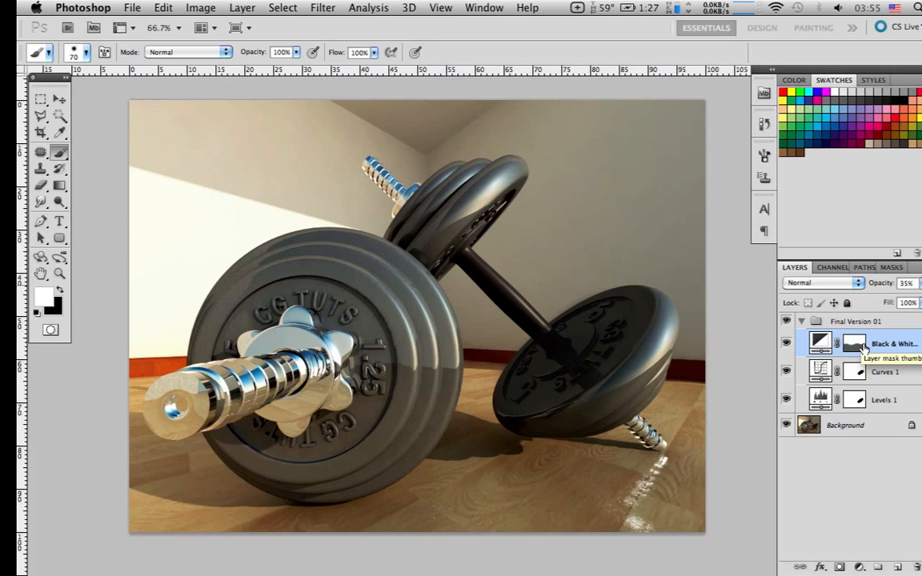
{"action": "left_click", "coordinate": [862, 347], "text": "alt+shift"}
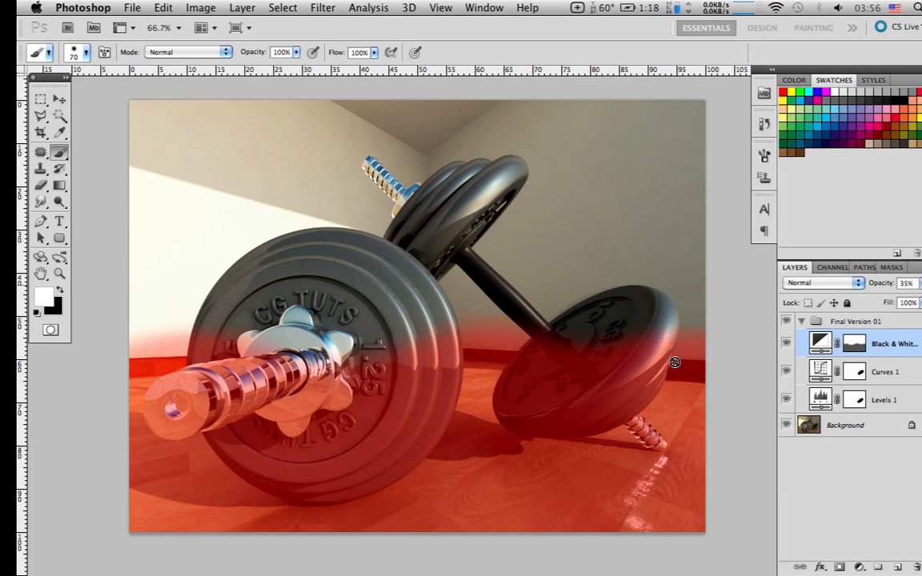
{"action": "left_click", "coordinate": [786, 344]}
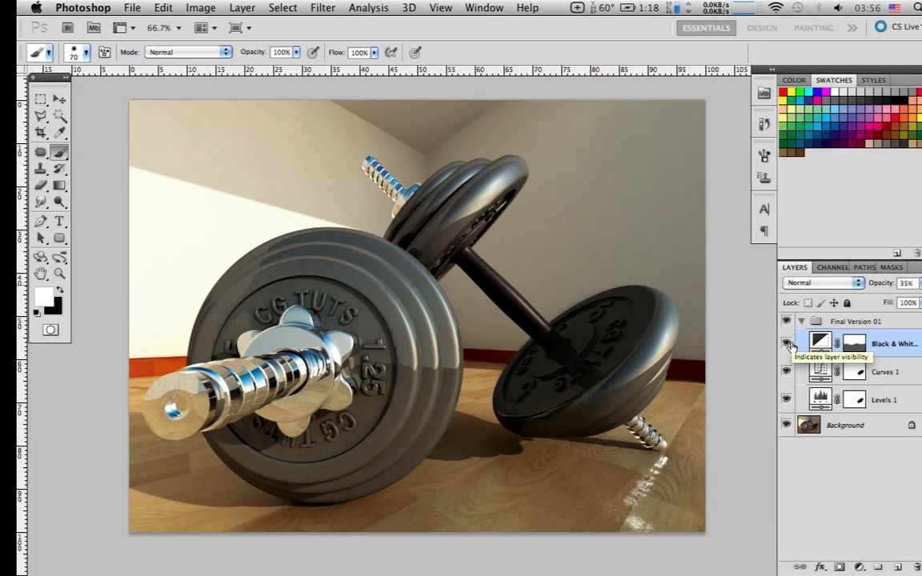
Collapse the Final Version 01 group and compare the image with and without it several times, ending with the group visible
{"action": "left_click", "coordinate": [803, 320]}
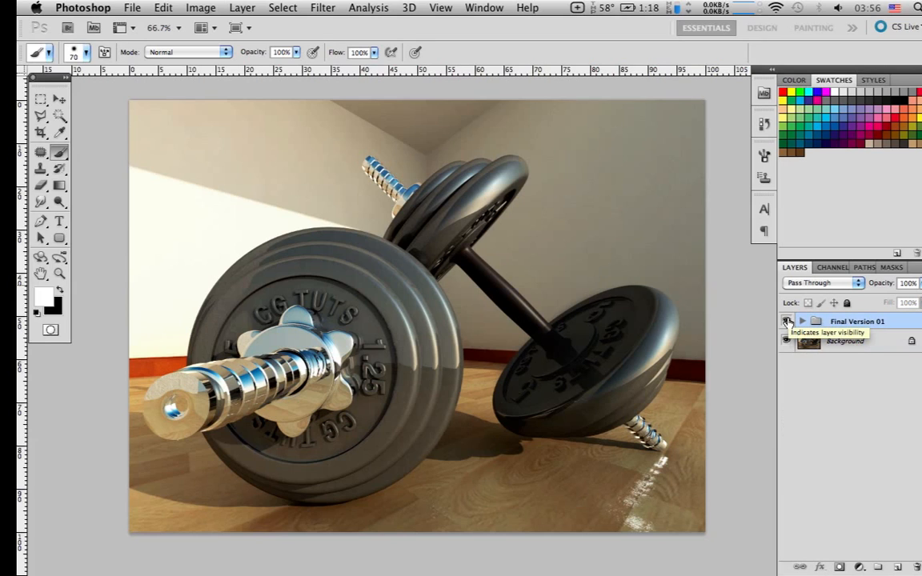
{"action": "left_click", "coordinate": [787, 320]}
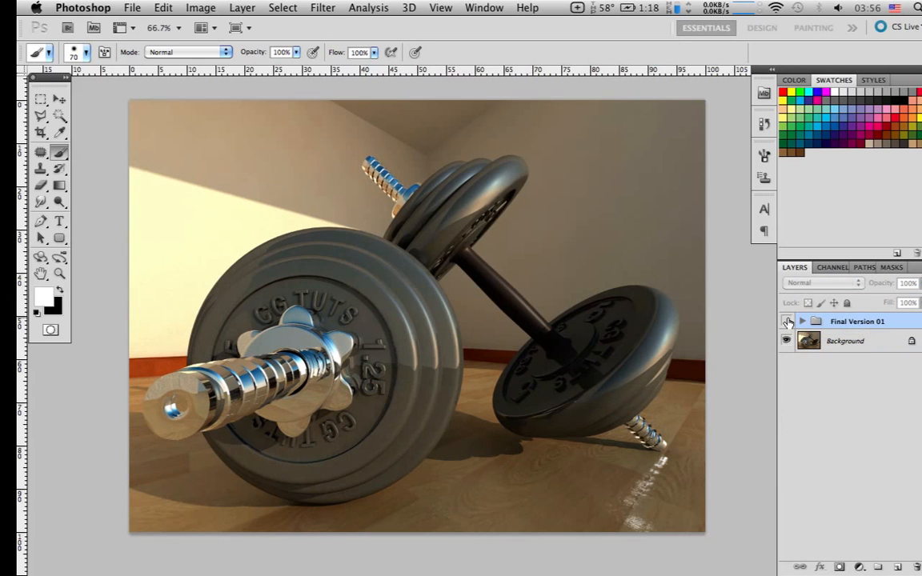
{"action": "left_click", "coordinate": [787, 321]}
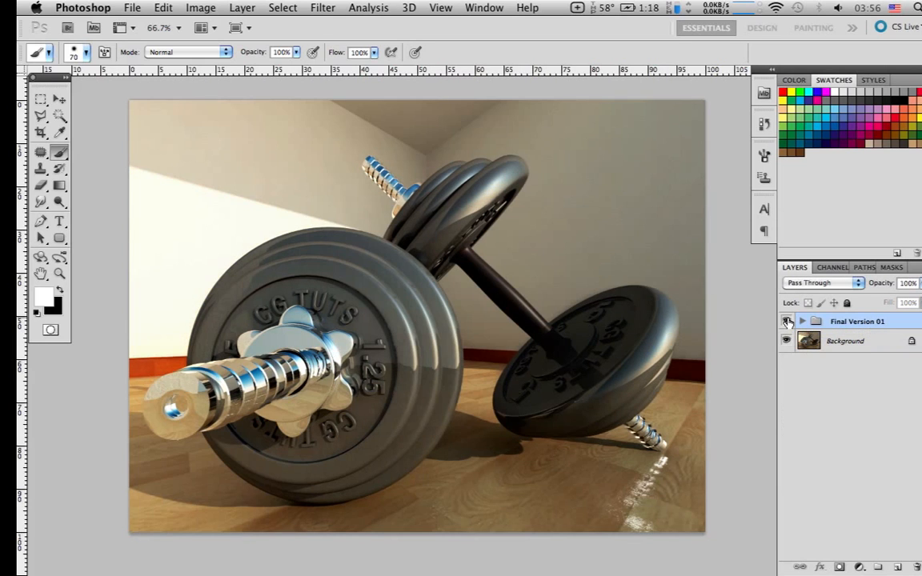
{"action": "left_click", "coordinate": [787, 321]}
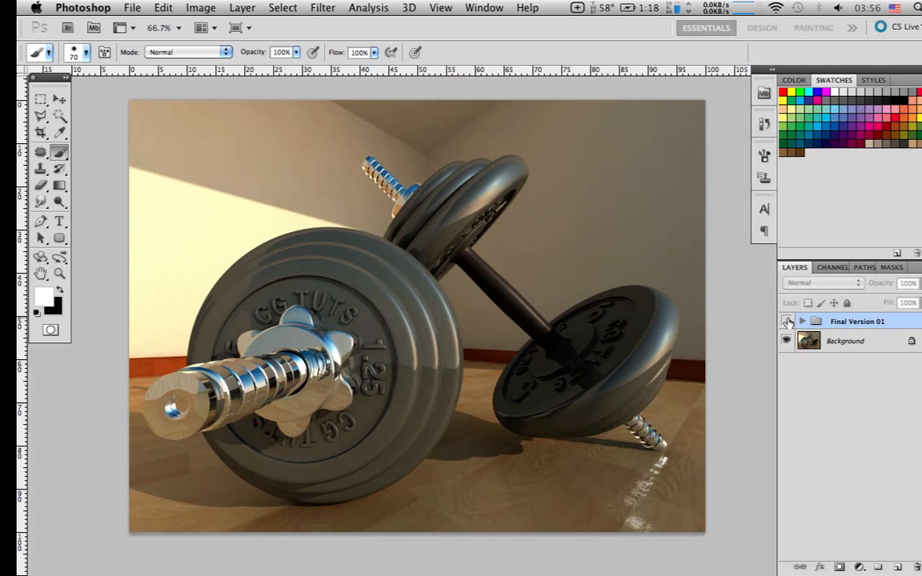
{"action": "left_click", "coordinate": [786, 321]}
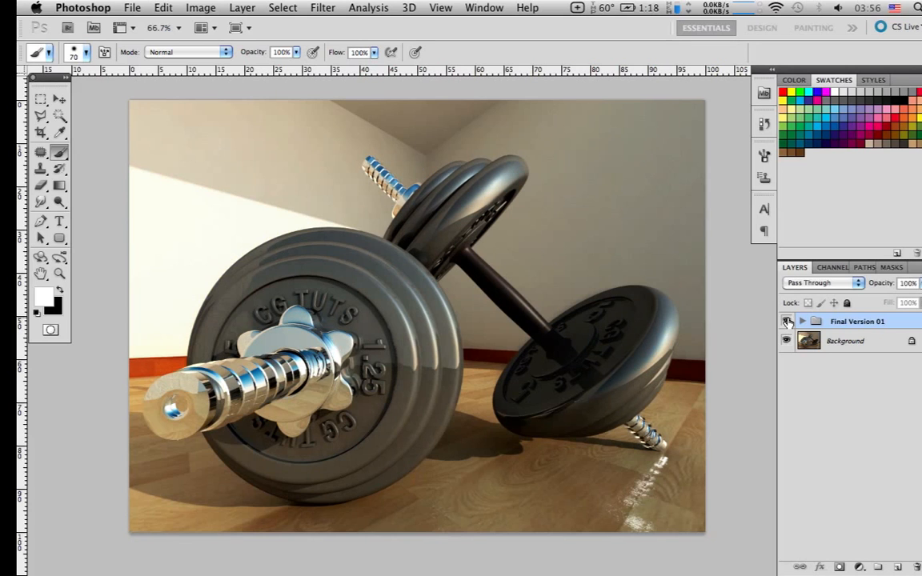
{"action": "left_click", "coordinate": [786, 321]}
{"action": "left_click", "coordinate": [786, 321]}
{"action": "left_click", "coordinate": [786, 320]}
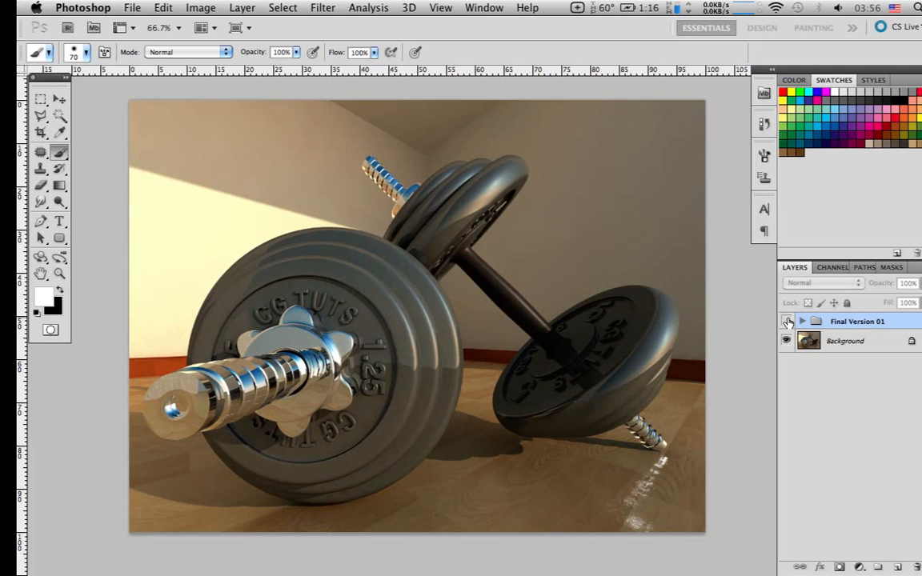
{"action": "left_click", "coordinate": [786, 320]}
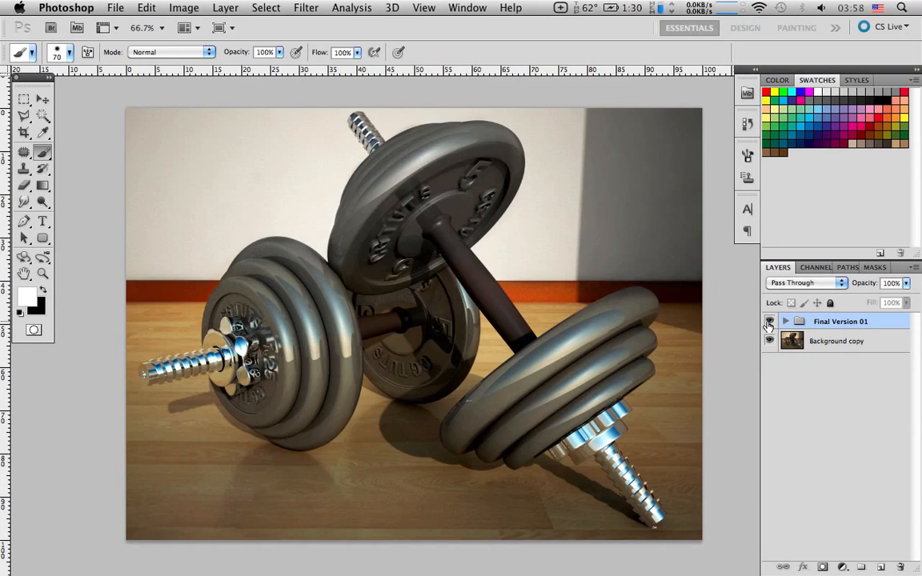
Compare the second dumbbells image with and without its Final Version 01 group, then expand the group
{"action": "left_click", "coordinate": [768, 322]}
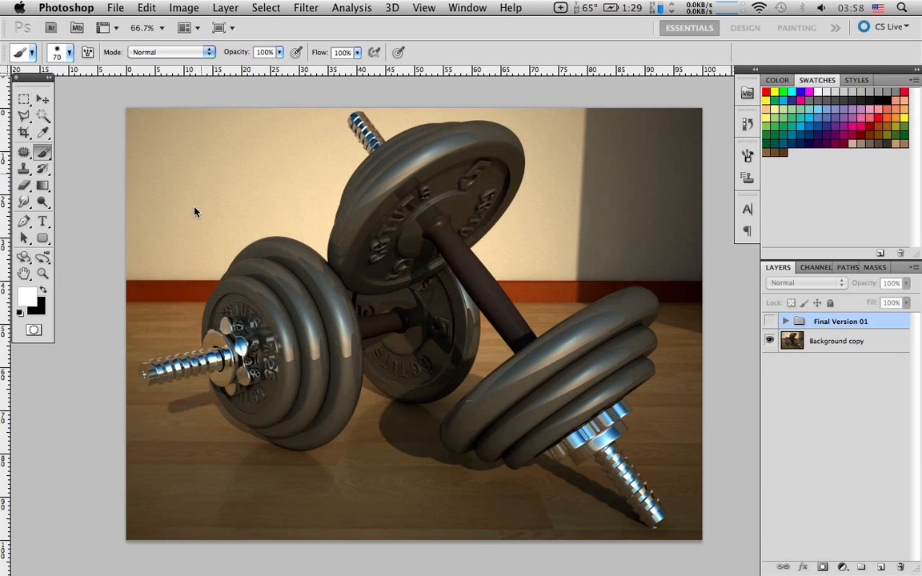
{"action": "left_click", "coordinate": [768, 320]}
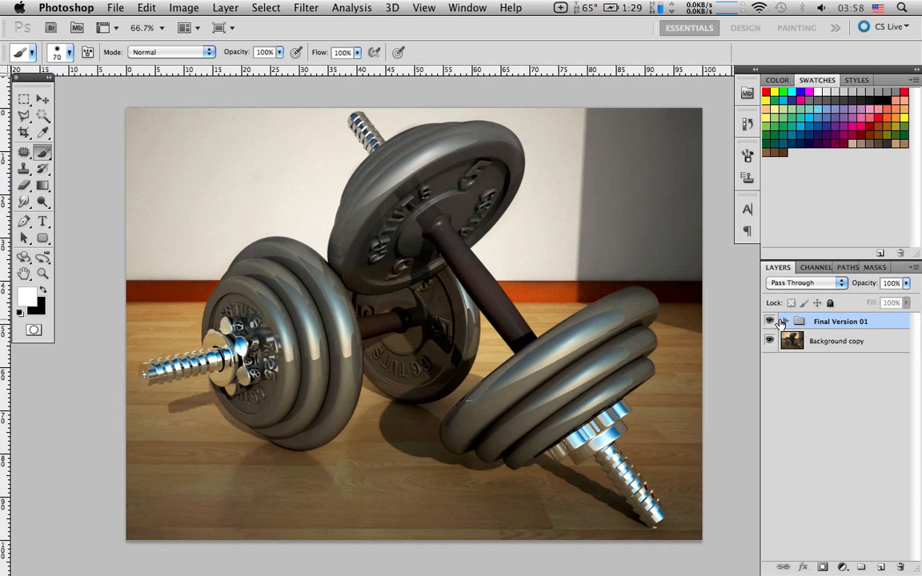
{"action": "left_click", "coordinate": [784, 320]}
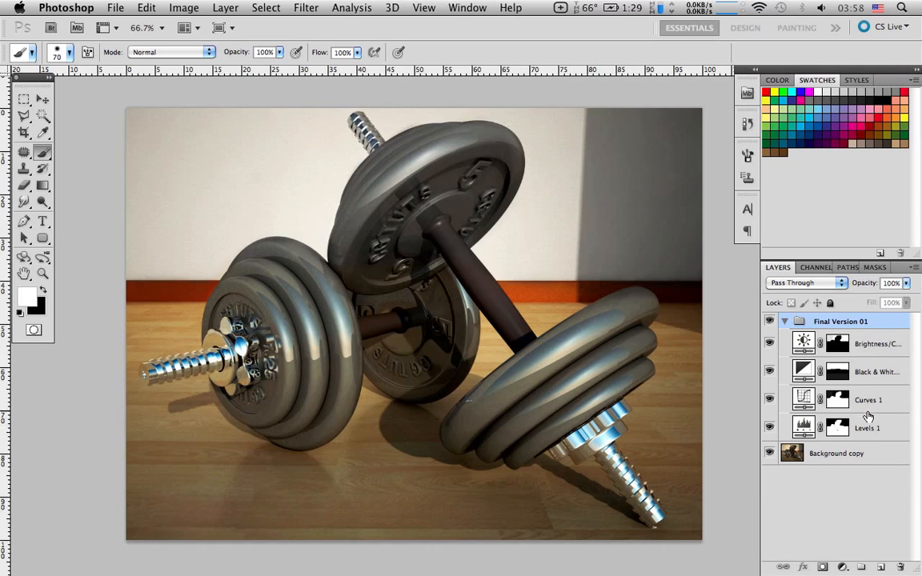
Hide all four adjustment layers, show only Levels 1 again, and review its Levels settings before closing them
{"action": "left_click_drag", "start_coordinate": [773, 346], "coordinate": [769, 428]}
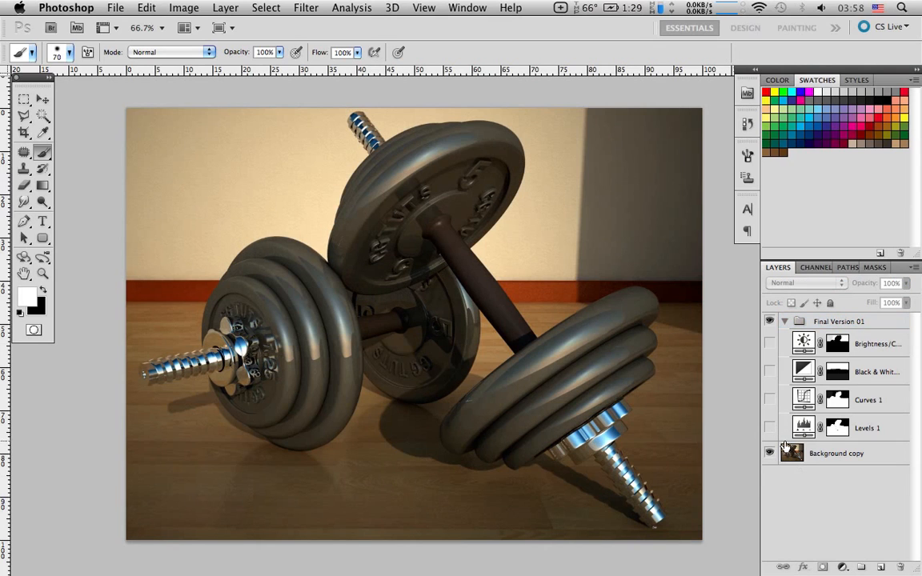
{"action": "left_click", "coordinate": [804, 428]}
{"action": "left_click", "coordinate": [769, 428]}
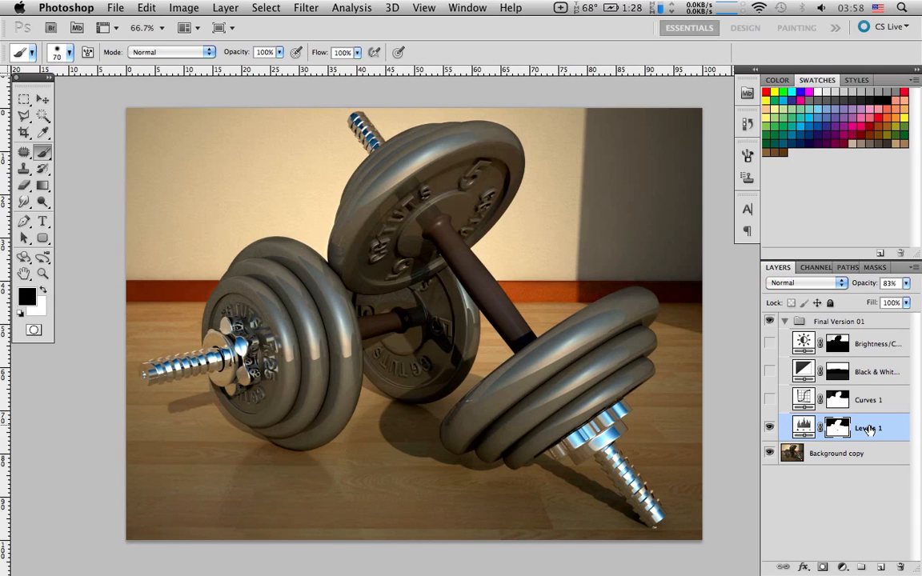
{"action": "left_click", "coordinate": [769, 429]}
{"action": "double_click", "coordinate": [800, 428]}
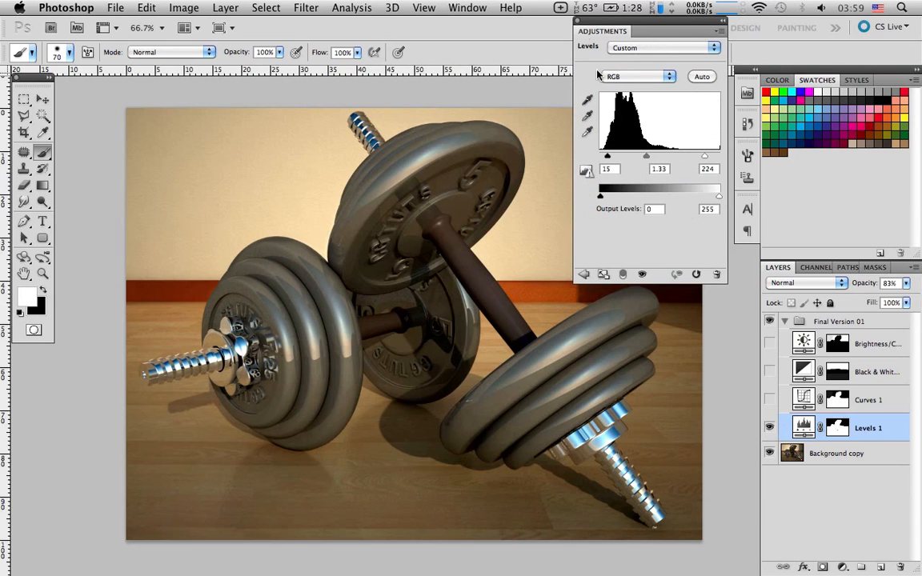
{"action": "left_click", "coordinate": [579, 20]}
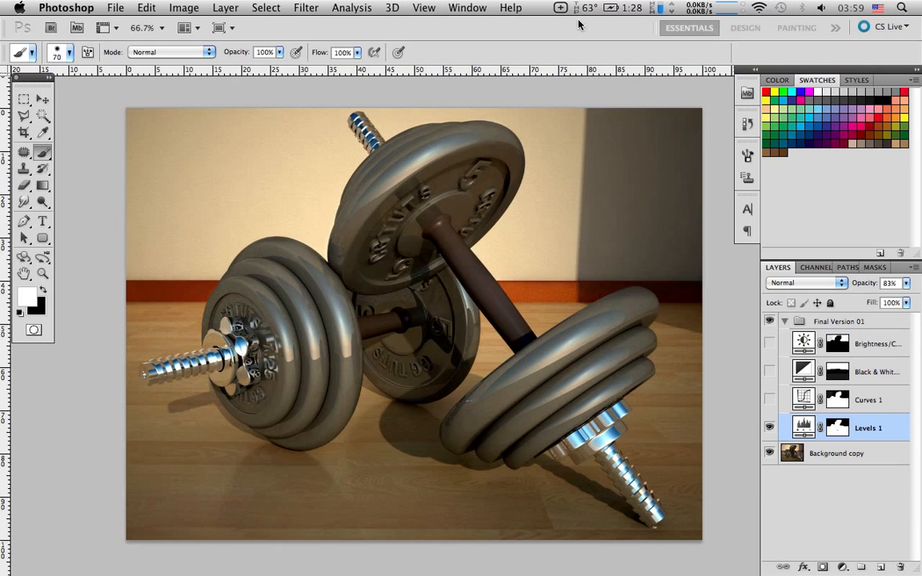
Compare the image repeatedly with and without the Levels 1 correction, ending with the layer visible
{"action": "left_click", "coordinate": [769, 429]}
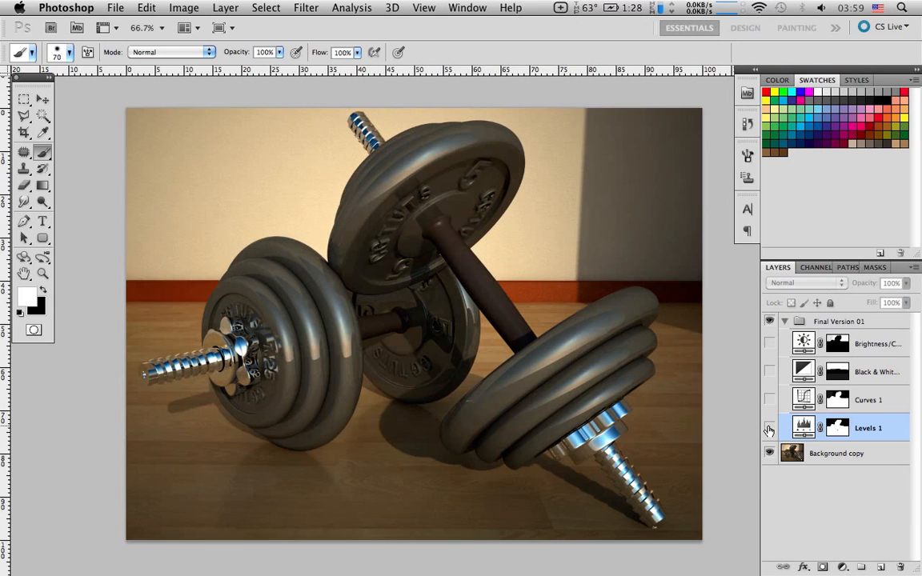
{"action": "left_click", "coordinate": [769, 429]}
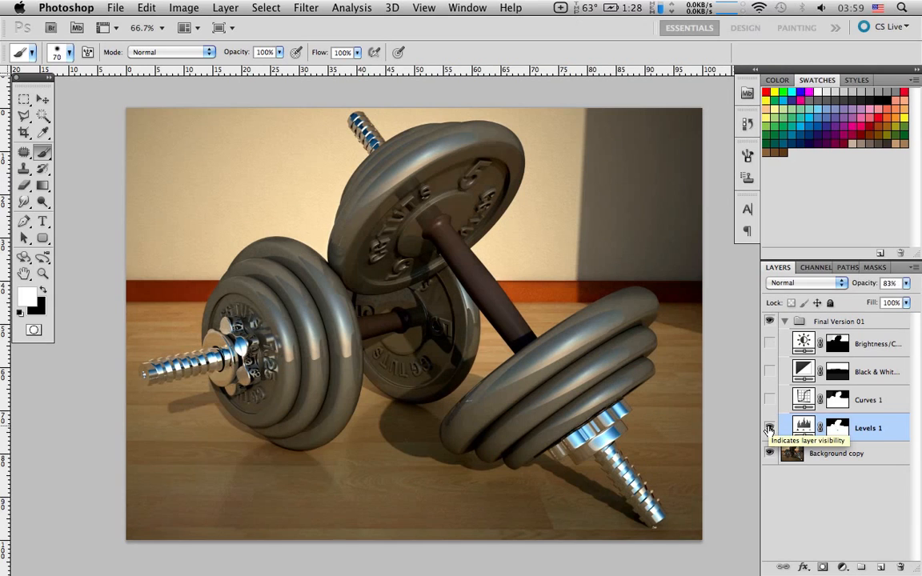
{"action": "left_click", "coordinate": [769, 429]}
{"action": "left_click", "coordinate": [769, 429]}
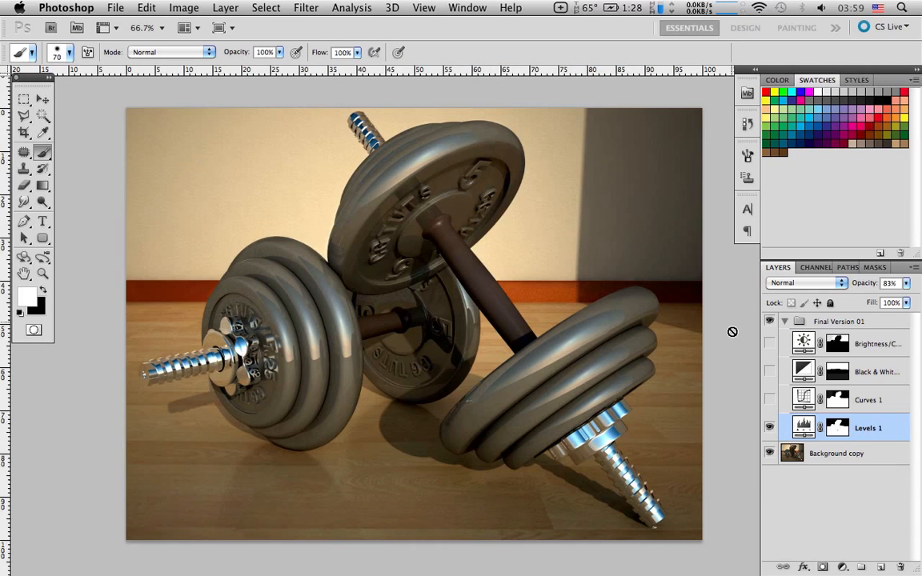
{"action": "left_click", "coordinate": [768, 427]}
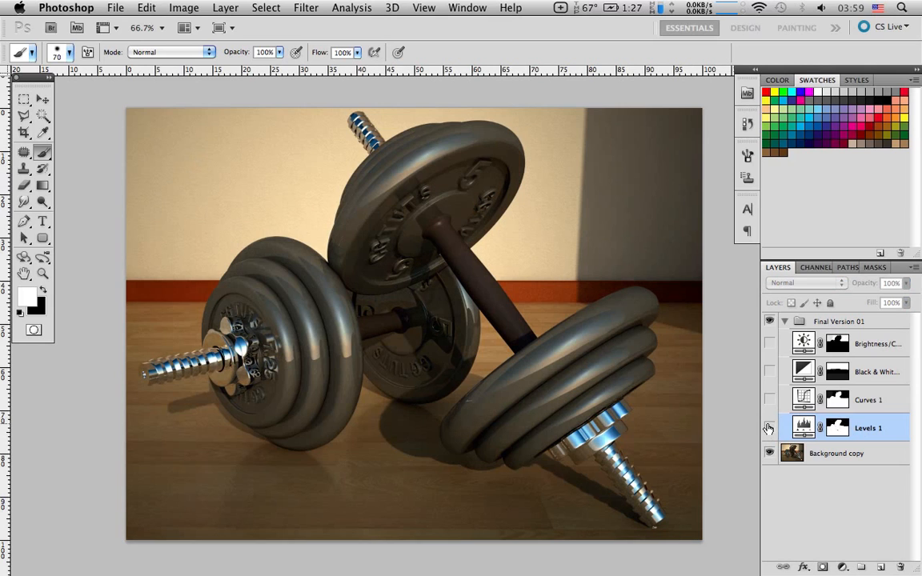
{"action": "left_click", "coordinate": [768, 428]}
{"action": "left_click", "coordinate": [768, 428]}
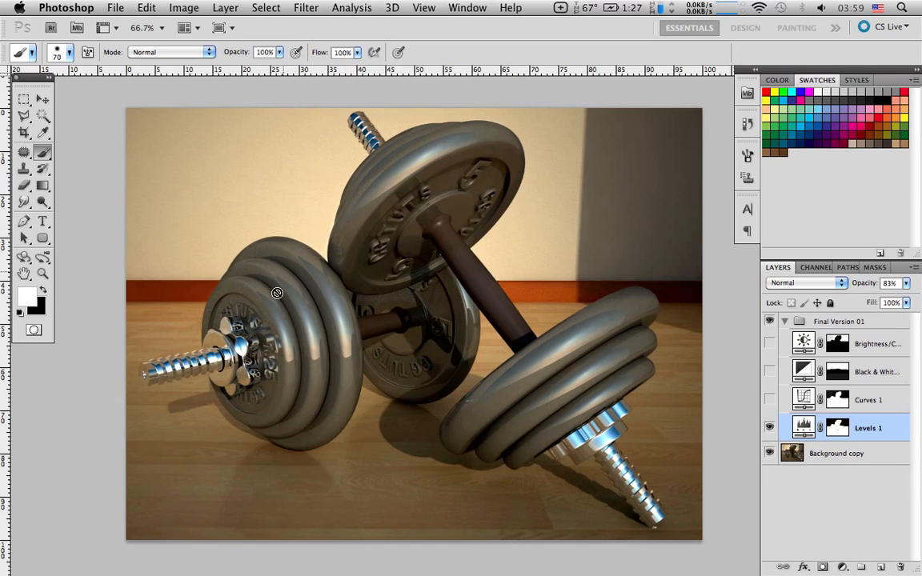
Show the Curves 1 and Black & White layers again, and compare the image with and without the Black & White layer
{"action": "left_click", "coordinate": [769, 400]}
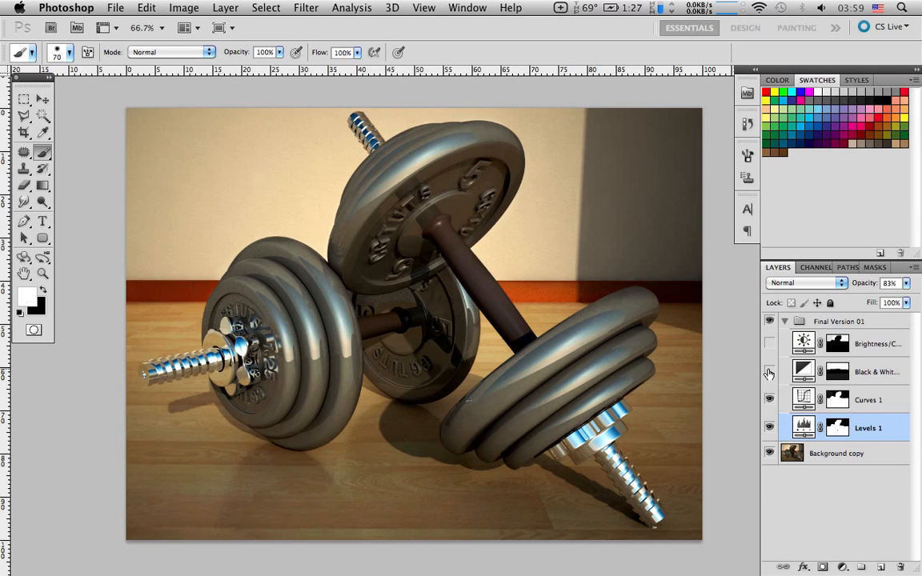
{"action": "left_click", "coordinate": [768, 373]}
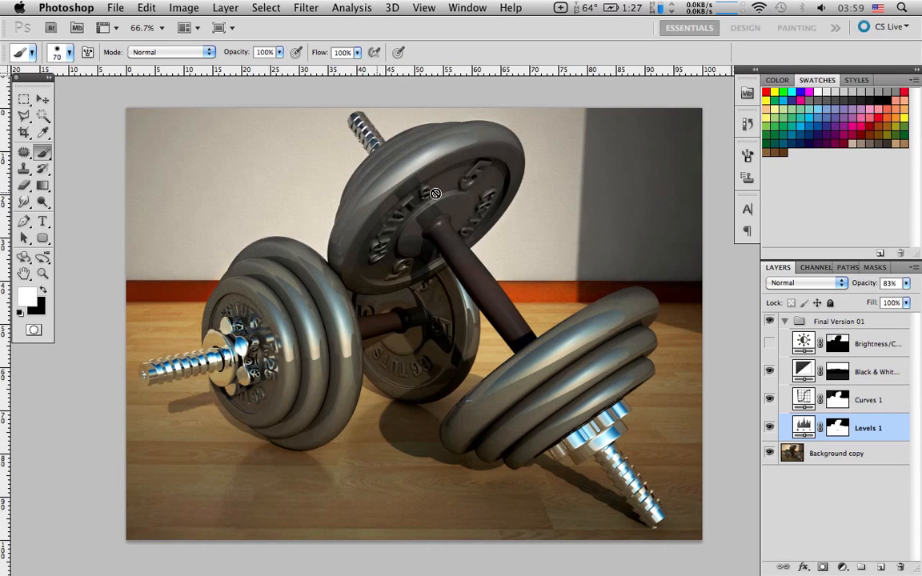
{"action": "left_click", "coordinate": [770, 371]}
{"action": "left_click", "coordinate": [770, 372]}
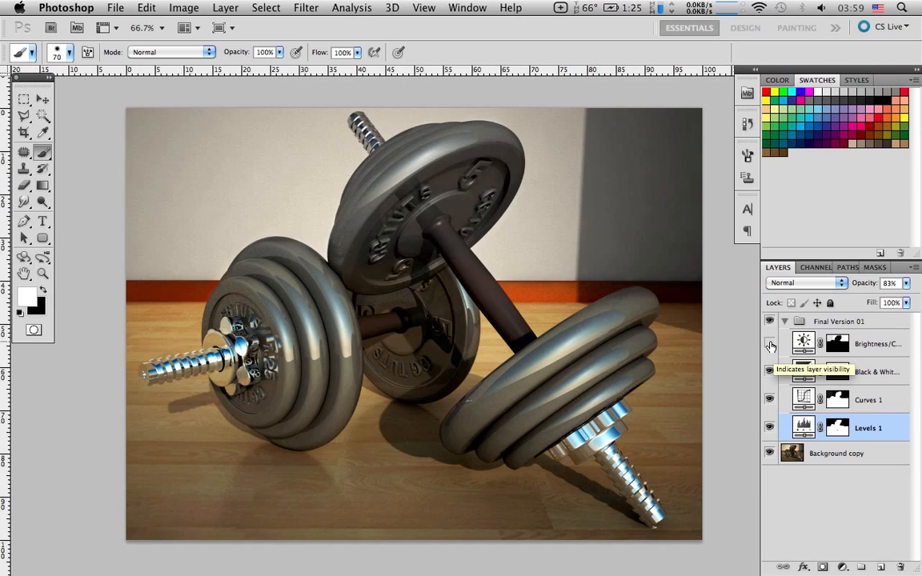
Show the Brightness/Contrast layer and compare the image with and without it, leaving it visible
{"action": "left_click", "coordinate": [769, 344]}
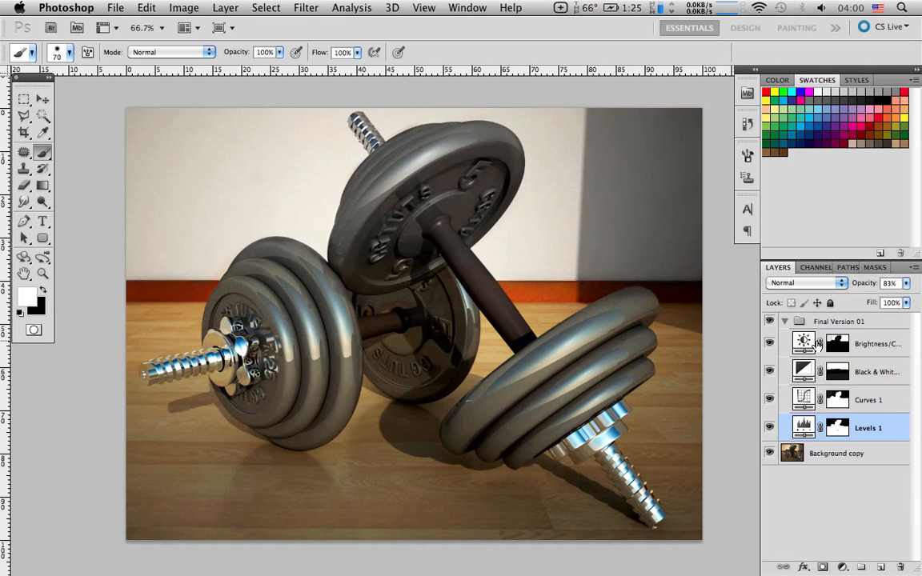
{"action": "left_click", "coordinate": [770, 343]}
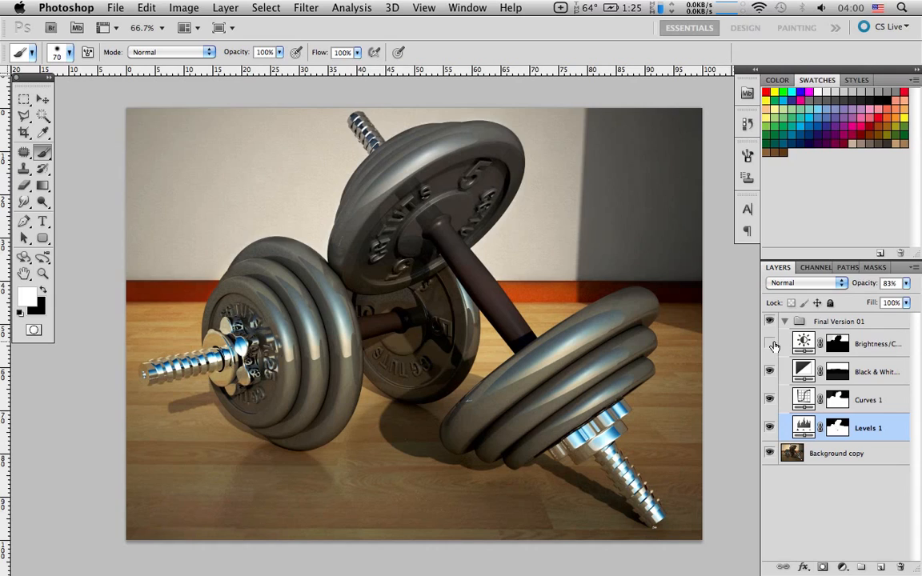
{"action": "left_click", "coordinate": [773, 345]}
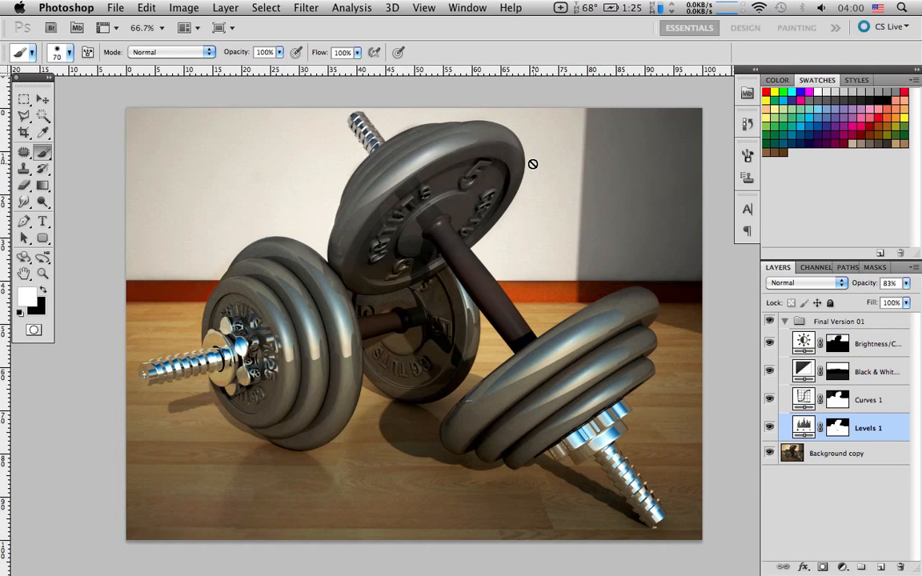
{"action": "scroll", "coordinate": [532, 163], "scroll_direction": "left", "scroll_amount": 3}
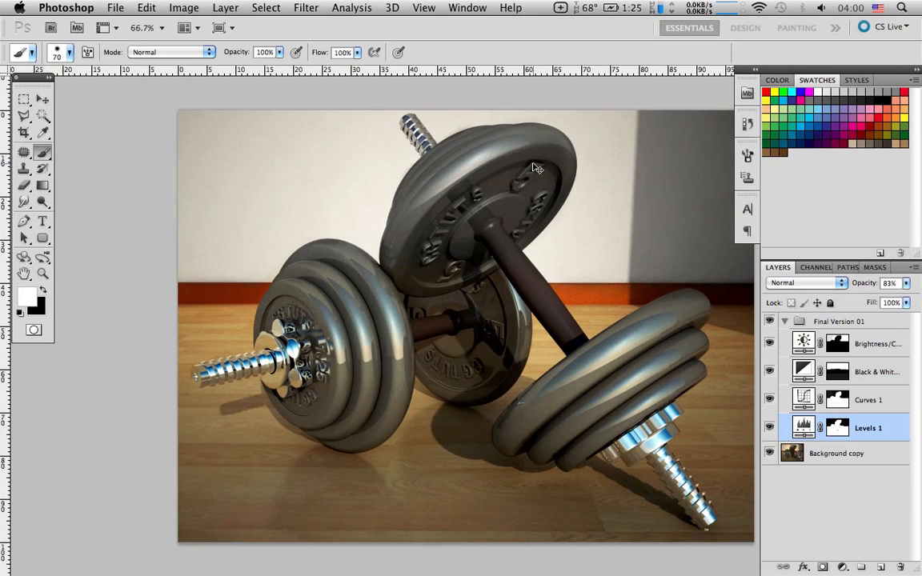
{"action": "scroll", "coordinate": [536, 168], "scroll_direction": "right", "scroll_amount": 3}
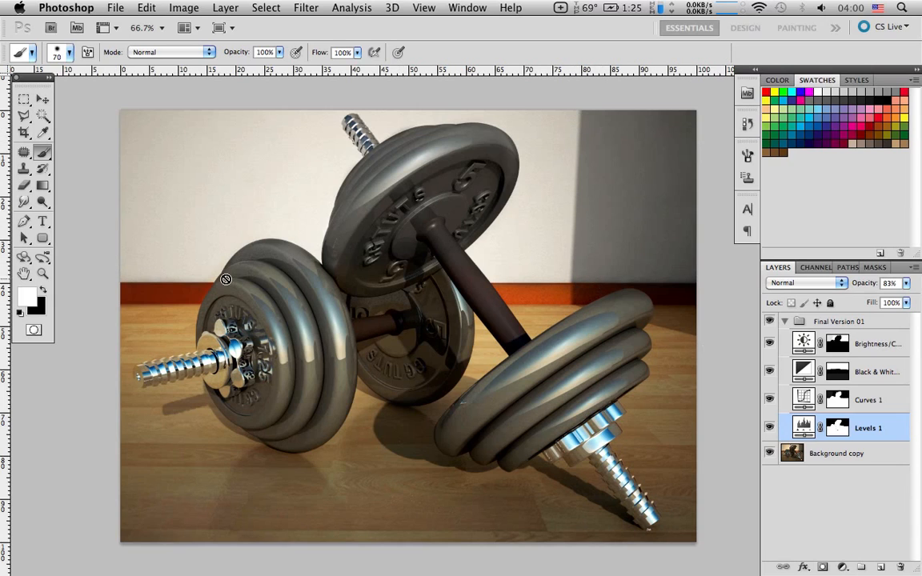
{"action": "left_click", "coordinate": [407, 200]}
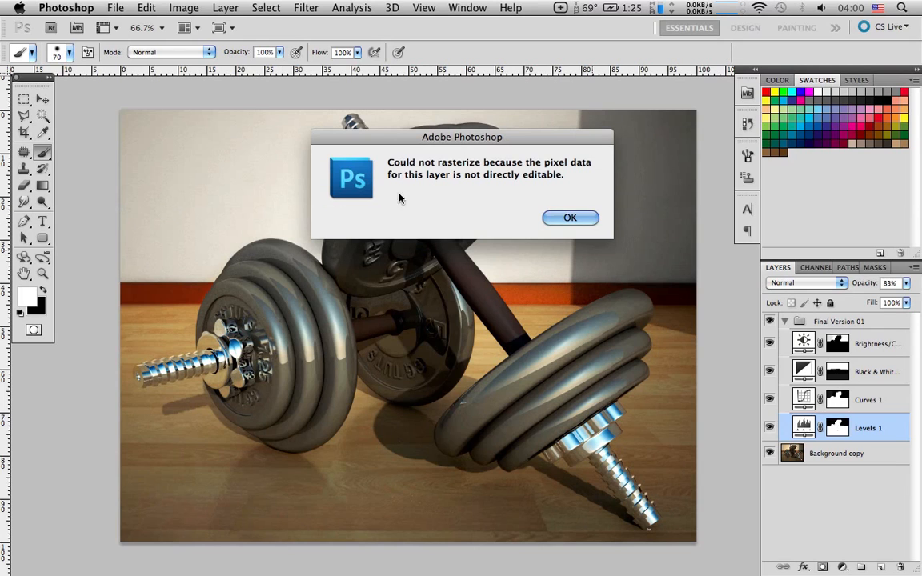
{"action": "left_click", "coordinate": [552, 217]}
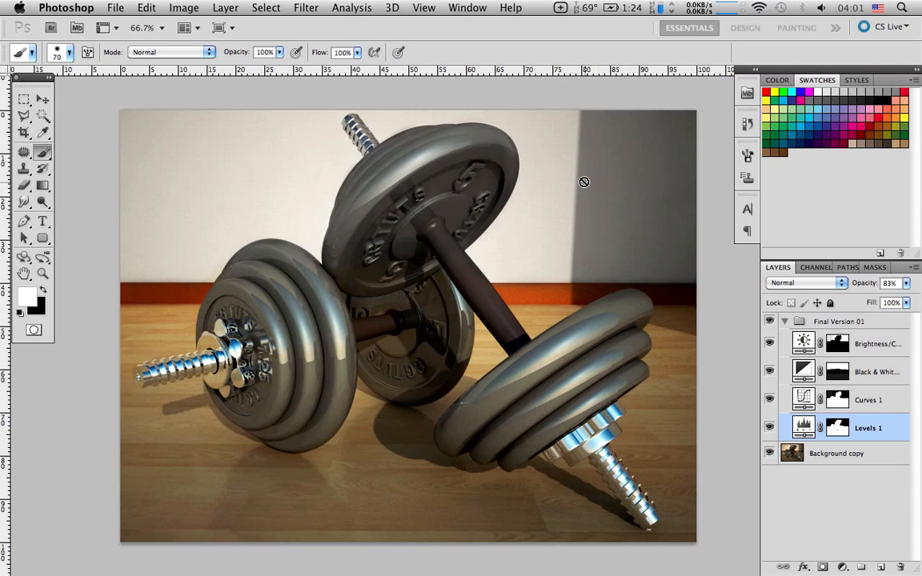
Check the Brightness/Contrast and Black & White layers once more by hiding and reshowing each, then collapse the Final Version 01 group
{"action": "left_click", "coordinate": [768, 344]}
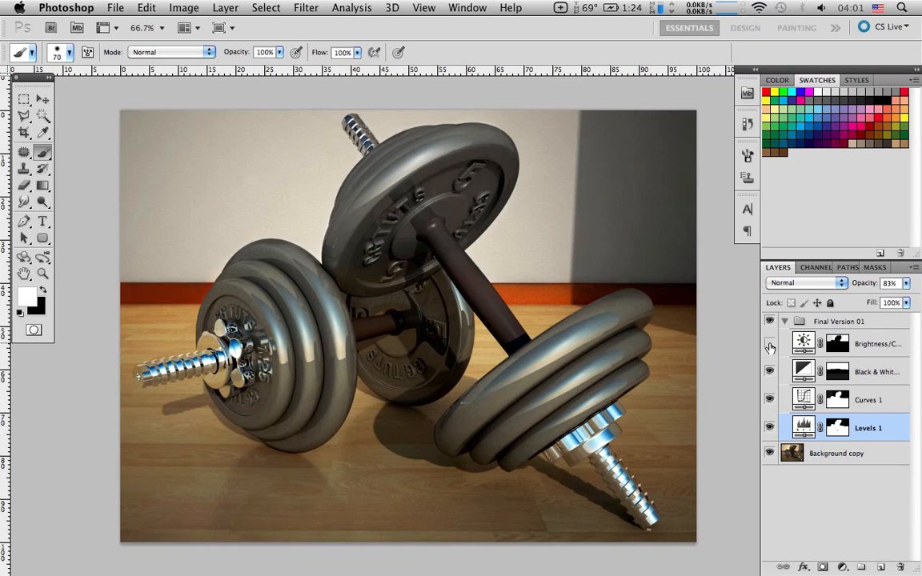
{"action": "left_click", "coordinate": [769, 344]}
{"action": "left_click", "coordinate": [769, 372]}
{"action": "left_click", "coordinate": [769, 372]}
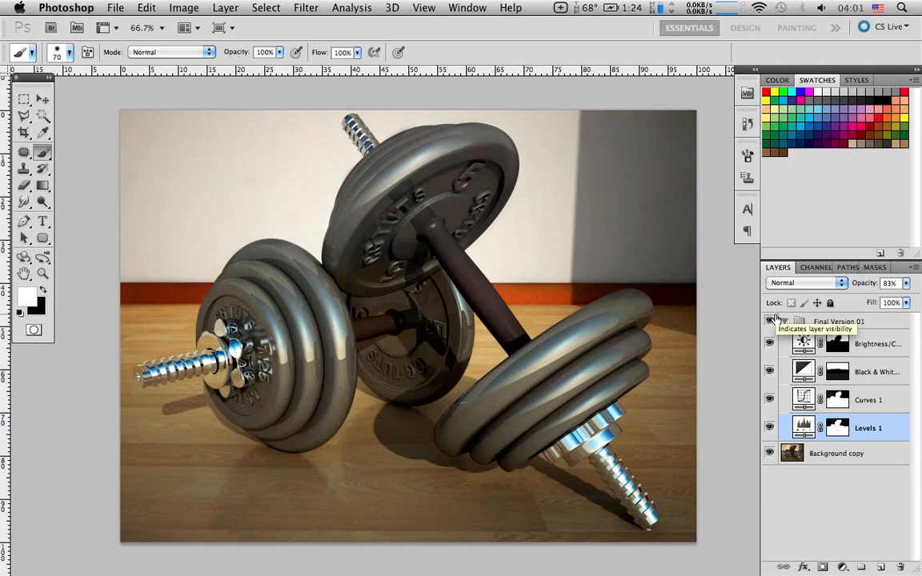
{"action": "left_click", "coordinate": [784, 322]}
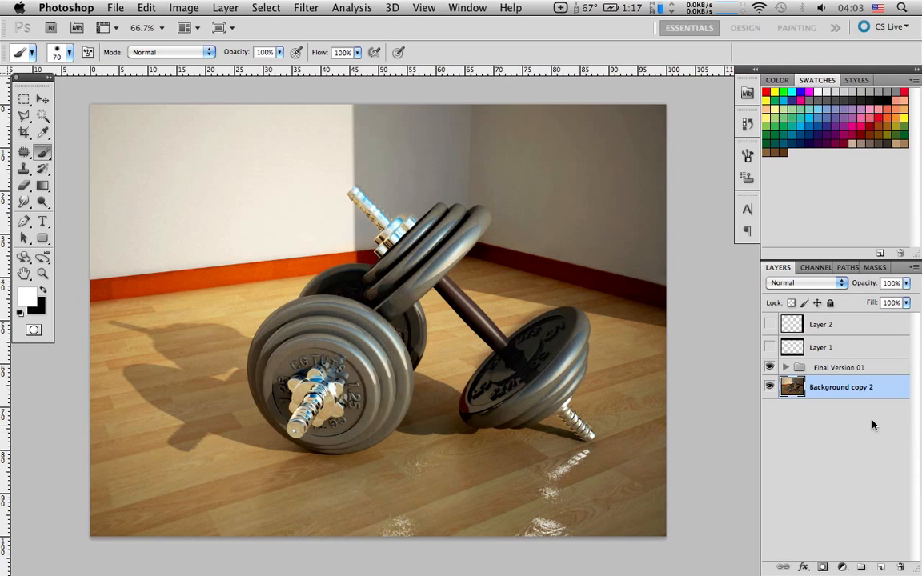
Expand the third image's Final Version 01 group and add a new empty layer above Layer 2 with the default settings
{"action": "left_click", "coordinate": [782, 368]}
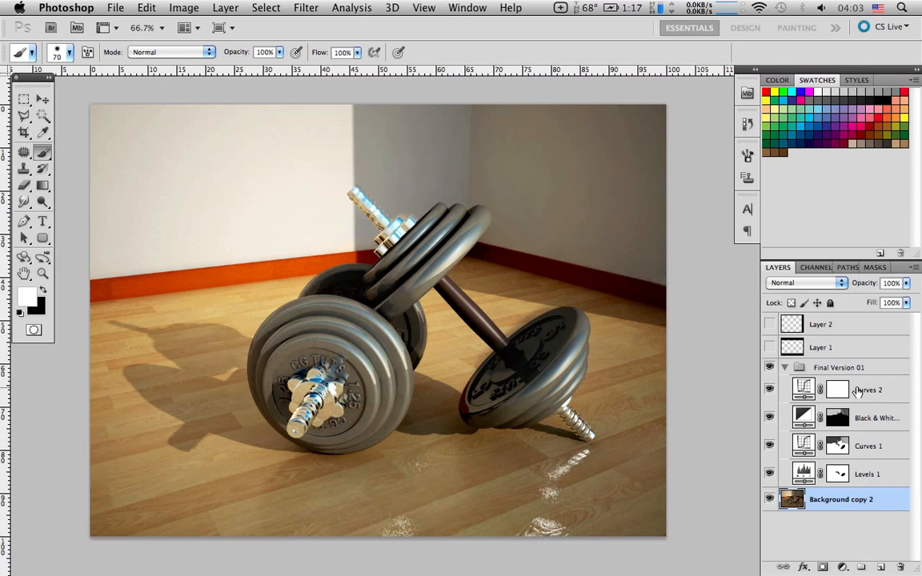
{"action": "left_click", "coordinate": [824, 328]}
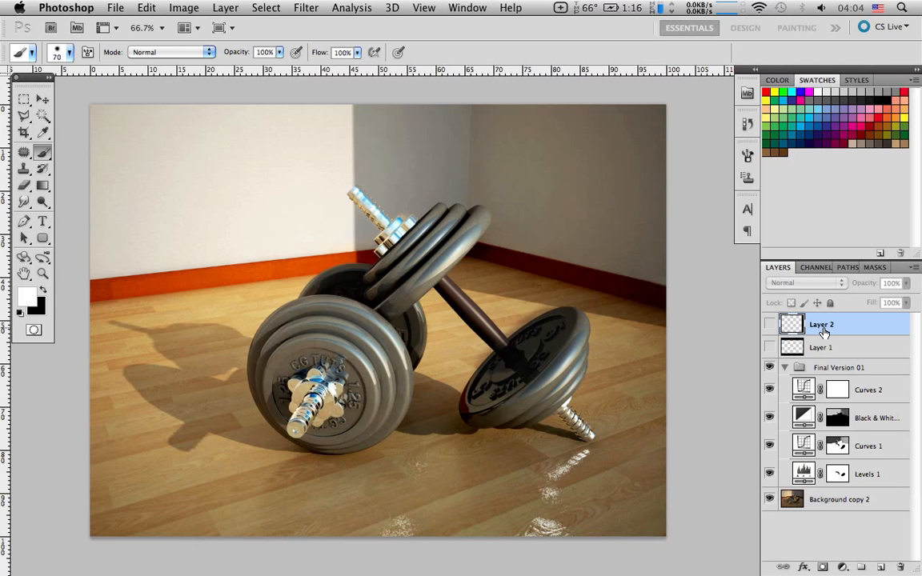
{"action": "key", "text": "super+shift+n"}
{"action": "key", "text": "Return"}
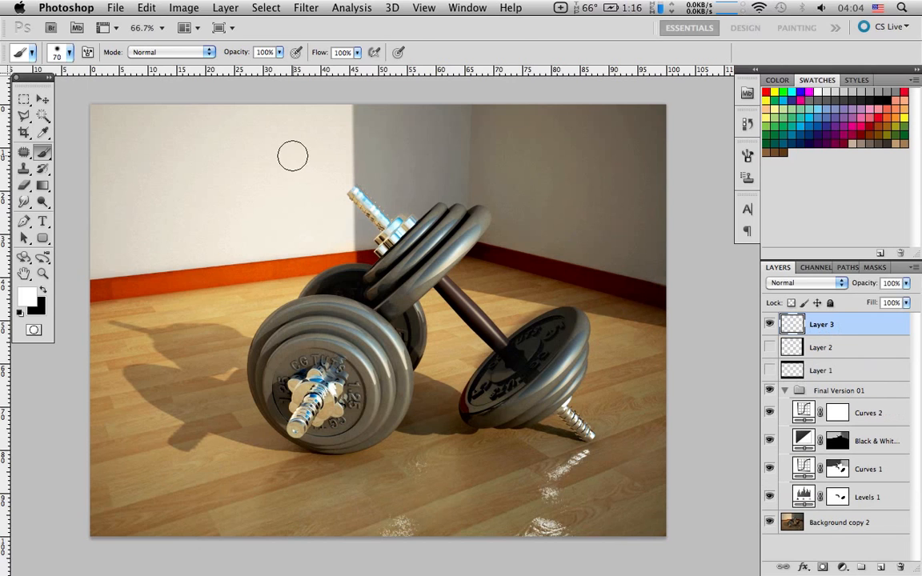
Fill a rectangular band across the full width of the image's upper edge with black on Layer 3, and clear the selection
{"action": "left_click", "coordinate": [25, 99]}
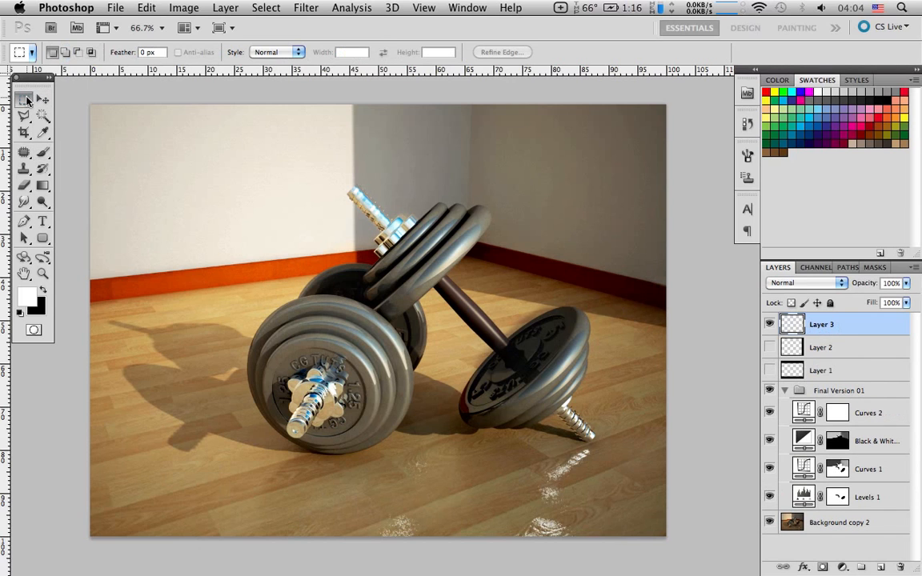
{"action": "left_click_drag", "start_coordinate": [78, 97], "coordinate": [705, 160]}
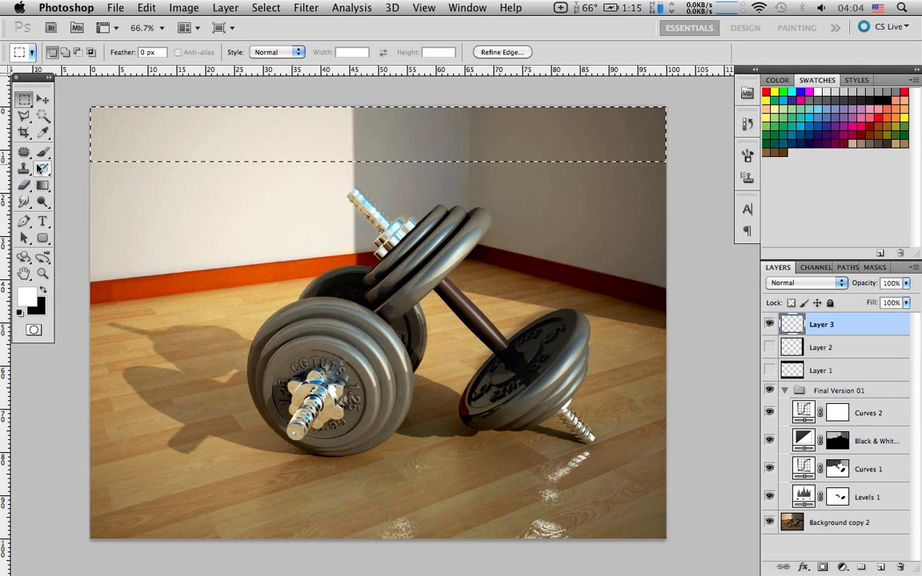
{"action": "left_click", "coordinate": [45, 192]}
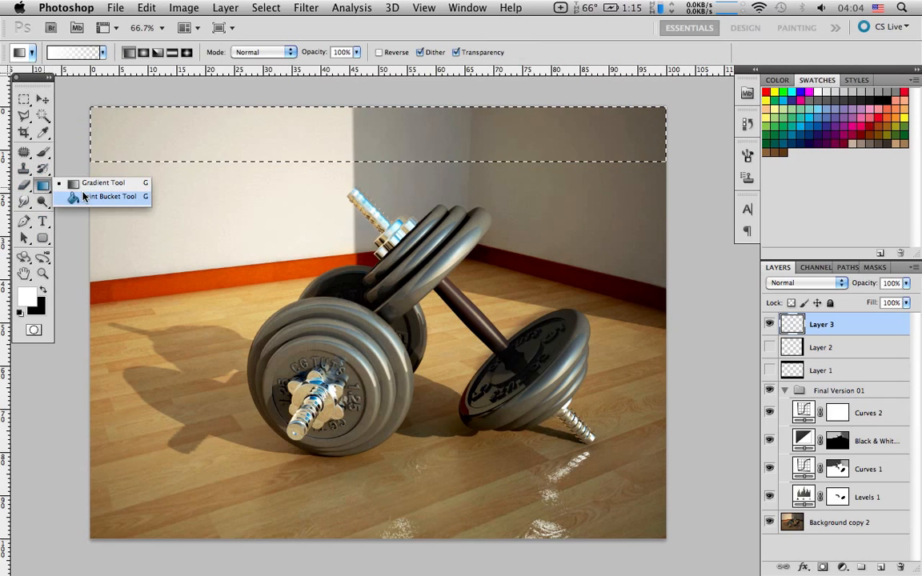
{"action": "left_click", "coordinate": [83, 196]}
{"action": "left_click", "coordinate": [43, 290]}
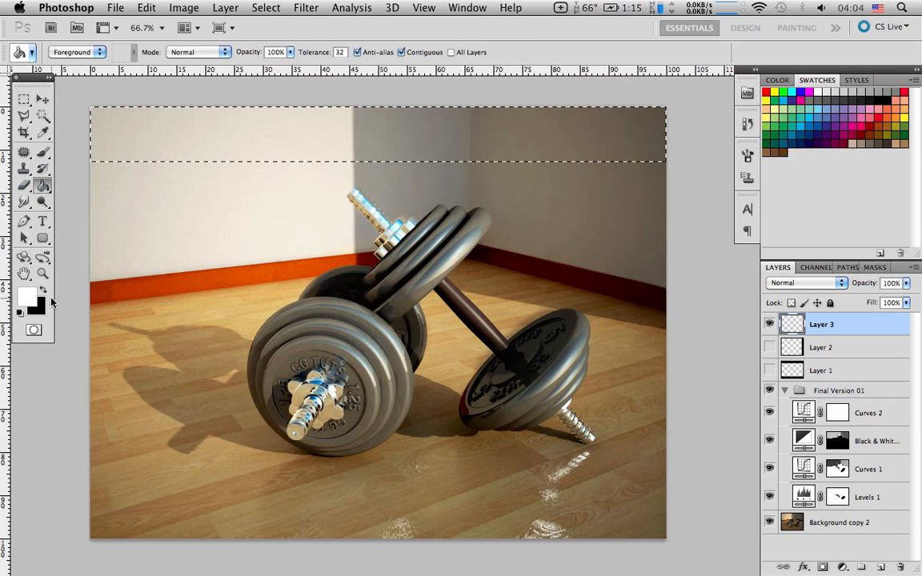
{"action": "left_click", "coordinate": [275, 130]}
{"action": "key", "text": "super+d"}
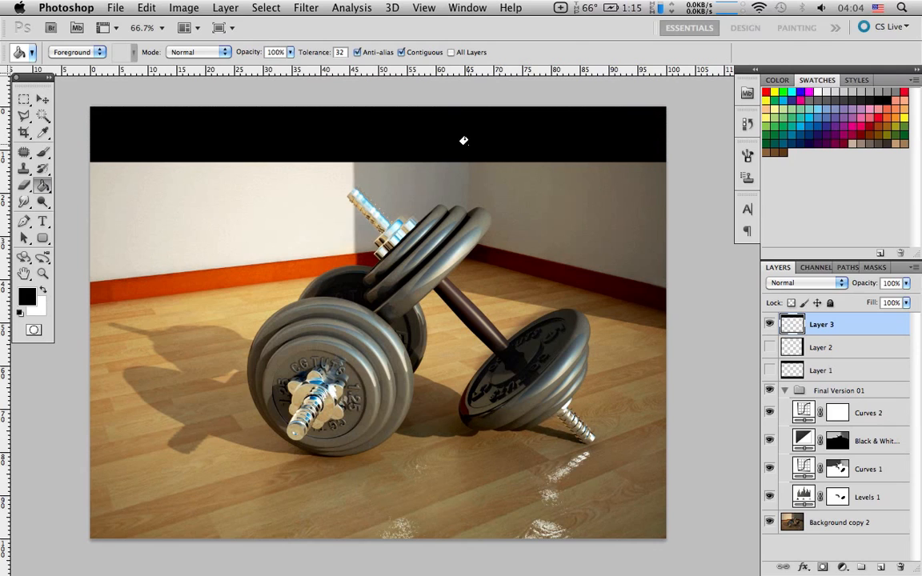
Cancel transforming the black band and delete Layer 3
{"action": "key", "text": "super+t"}
{"action": "key", "text": "Escape"}
{"action": "key", "text": "b"}
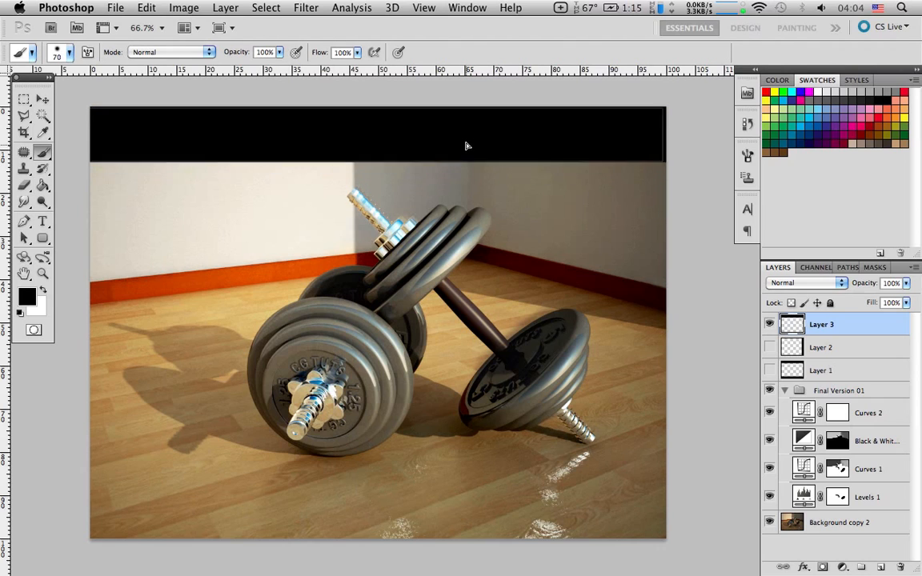
{"action": "key", "text": "Delete"}
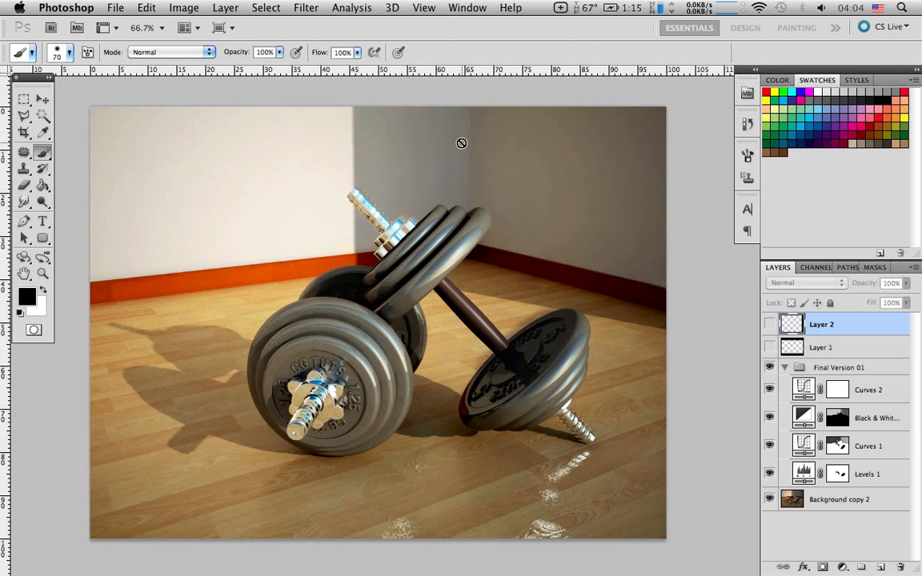
Preview the crop framing by toggling the black bars on Layer 1 and Layer 2, leaving both layers visible
{"action": "left_click", "coordinate": [770, 347]}
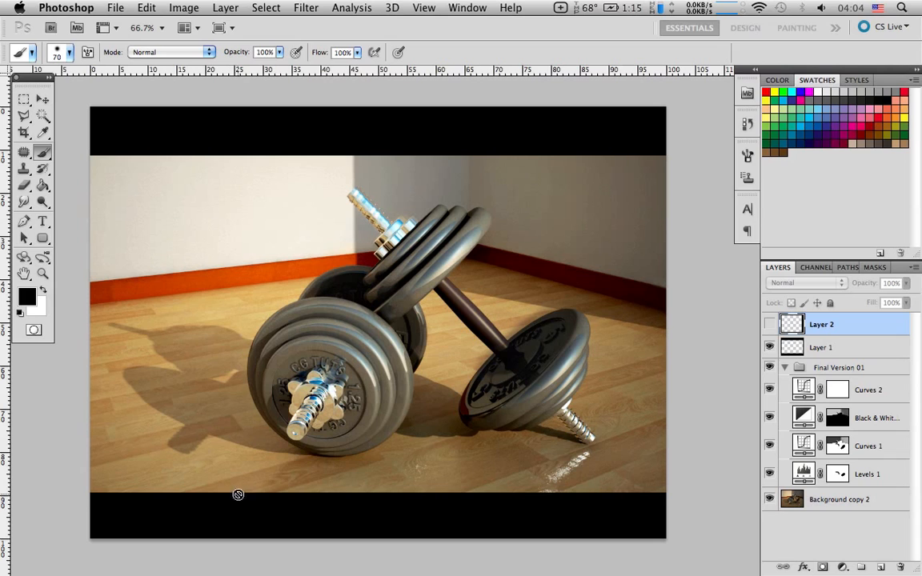
{"action": "left_click", "coordinate": [771, 348]}
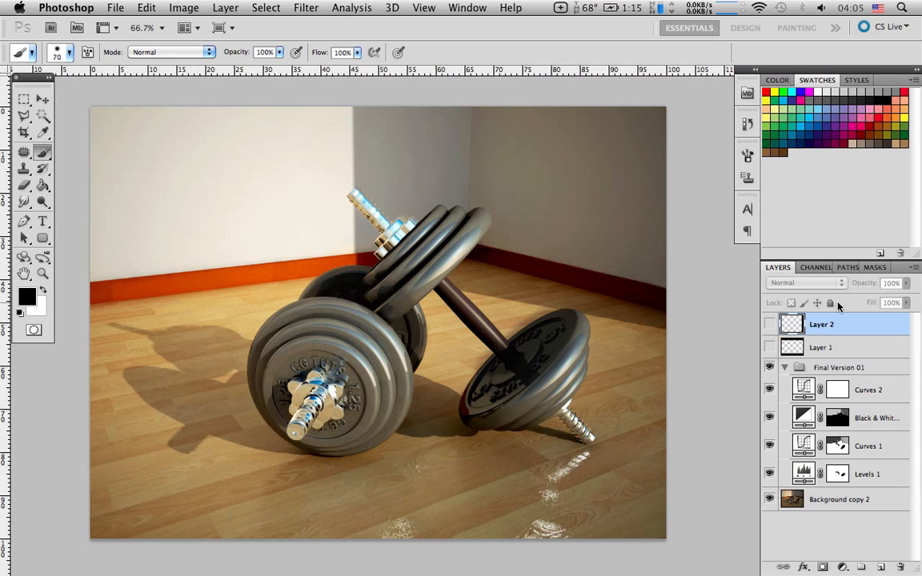
{"action": "left_click", "coordinate": [769, 347]}
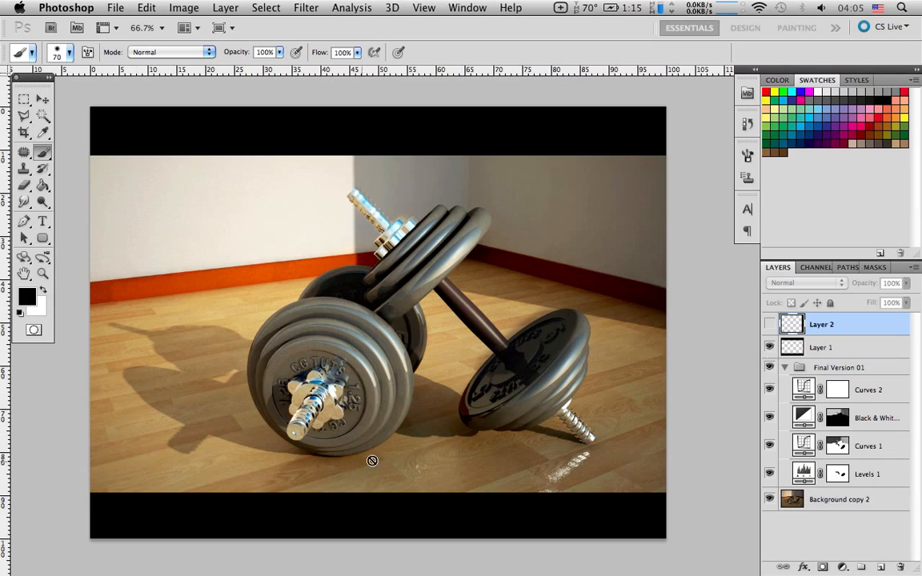
{"action": "left_click", "coordinate": [769, 324]}
{"action": "left_click", "coordinate": [770, 324]}
{"action": "left_click", "coordinate": [769, 324]}
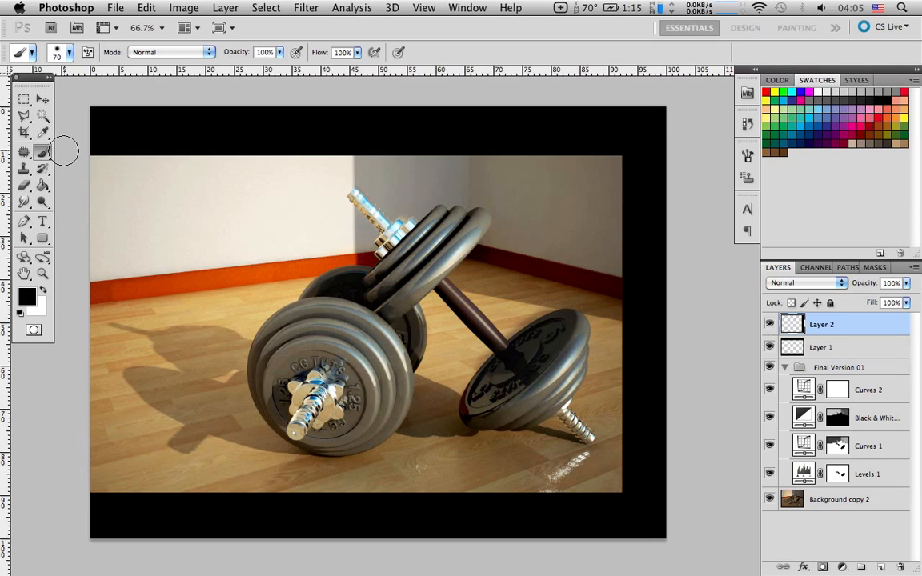
Crop the image to the area framed by the black bars of Layer 1 and Layer 2
{"action": "left_click", "coordinate": [24, 132]}
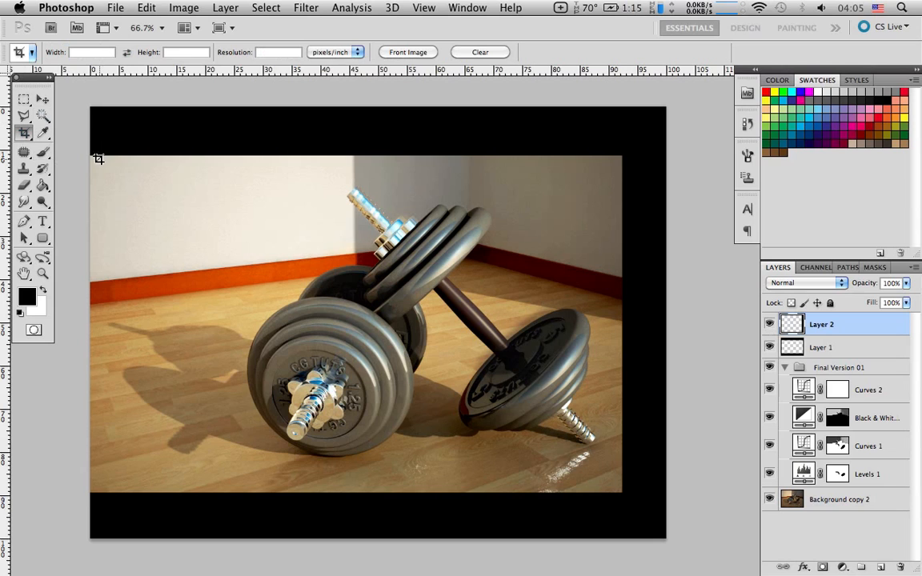
{"action": "left_click_drag", "start_coordinate": [89, 158], "coordinate": [620, 492]}
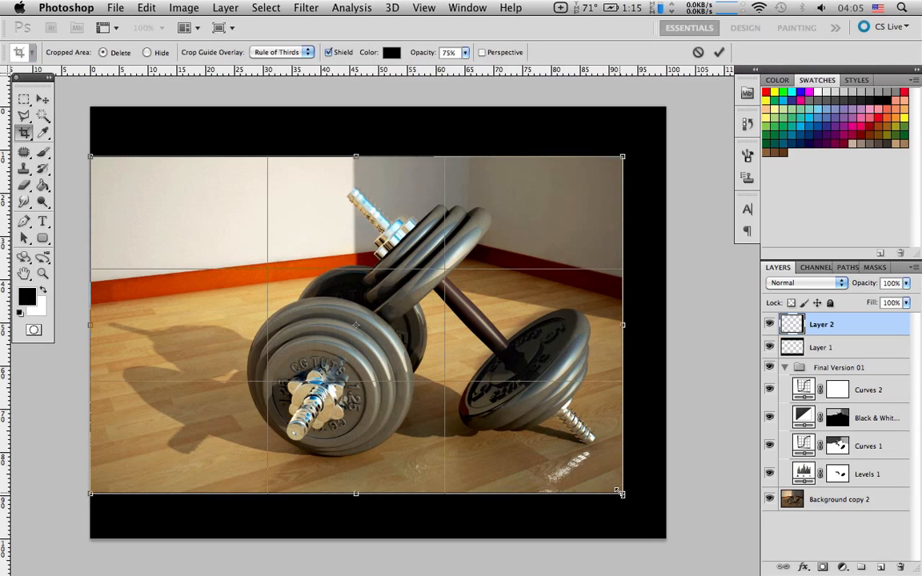
{"action": "left_click_drag", "start_coordinate": [92, 158], "coordinate": [93, 161]}
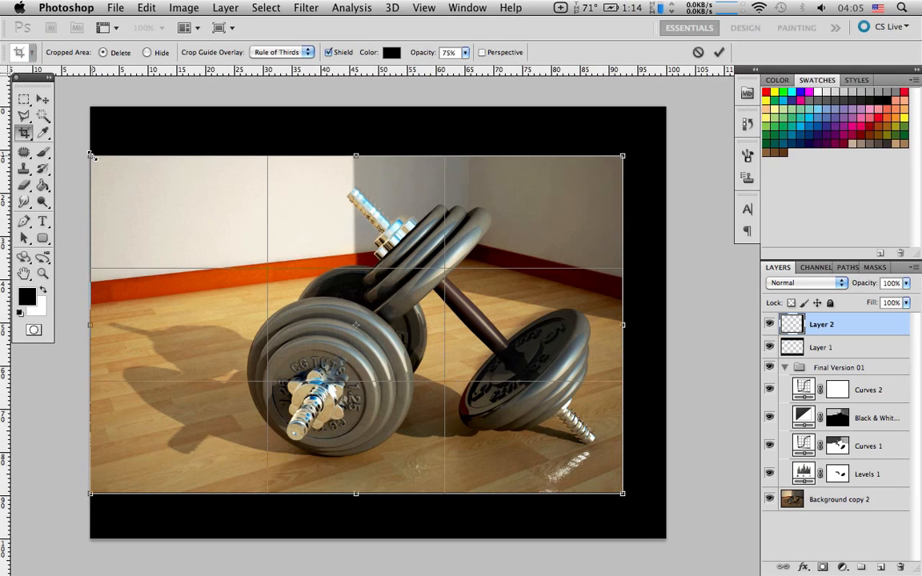
{"action": "key", "text": "Return"}
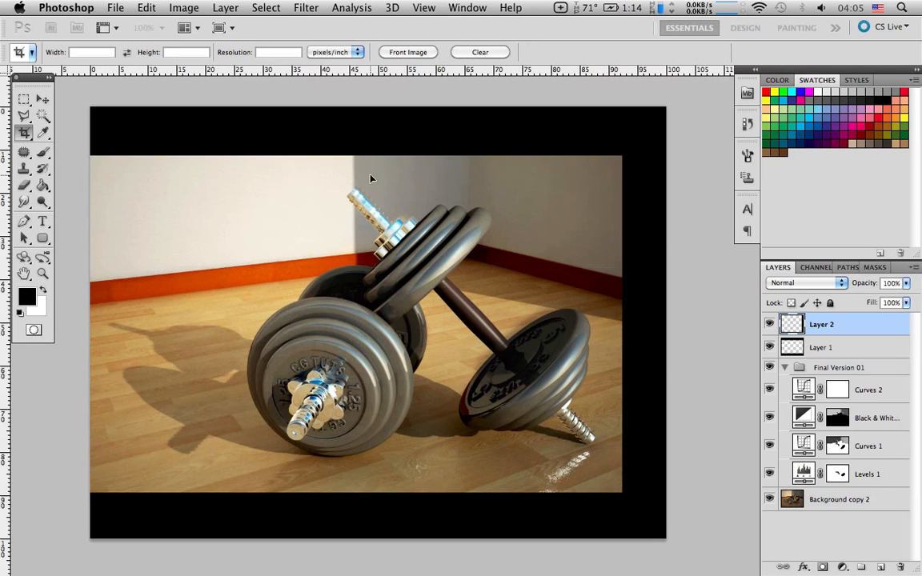
{"action": "scroll", "coordinate": [575, 243], "scroll_direction": "right", "scroll_amount": 5}
{"action": "scroll", "coordinate": [575, 244], "scroll_direction": "down", "scroll_amount": 2}
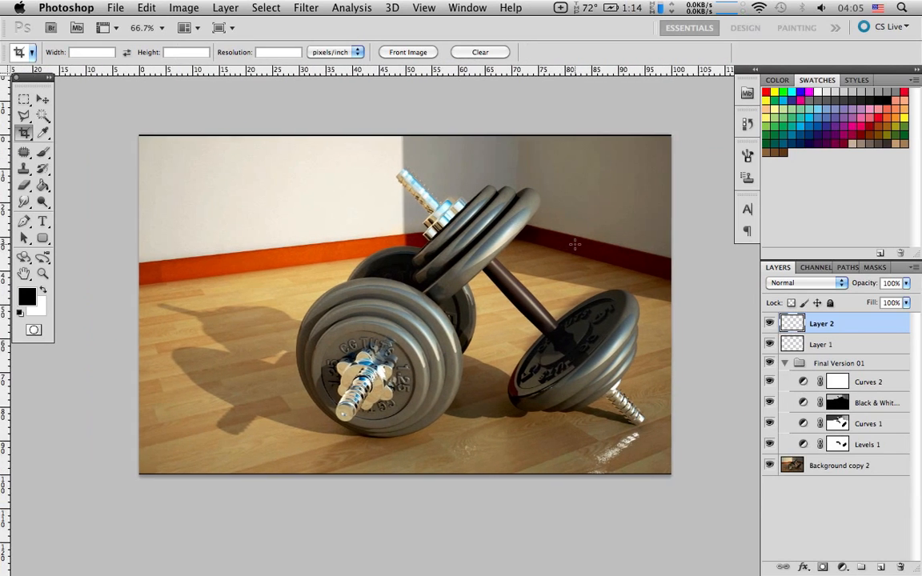
Hide Layer 2 and Layer 1 to remove the leftover black edges from the cropped image
{"action": "scroll", "coordinate": [575, 243], "scroll_direction": "right", "scroll_amount": 3}
{"action": "left_click_drag", "start_coordinate": [769, 324], "coordinate": [770, 344]}
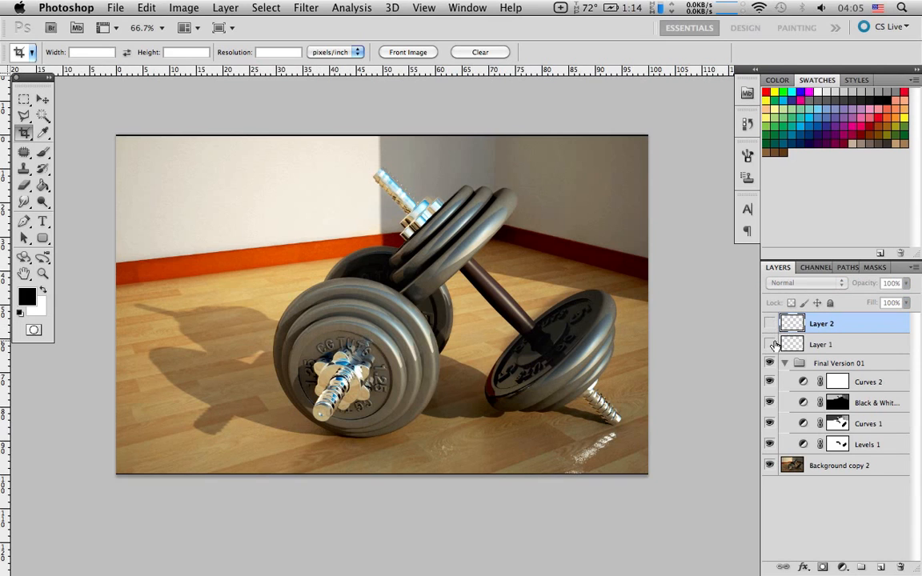
{"action": "scroll", "coordinate": [649, 334], "scroll_direction": "right", "scroll_amount": 2}
{"action": "scroll", "coordinate": [651, 334], "scroll_direction": "down", "scroll_amount": 2}
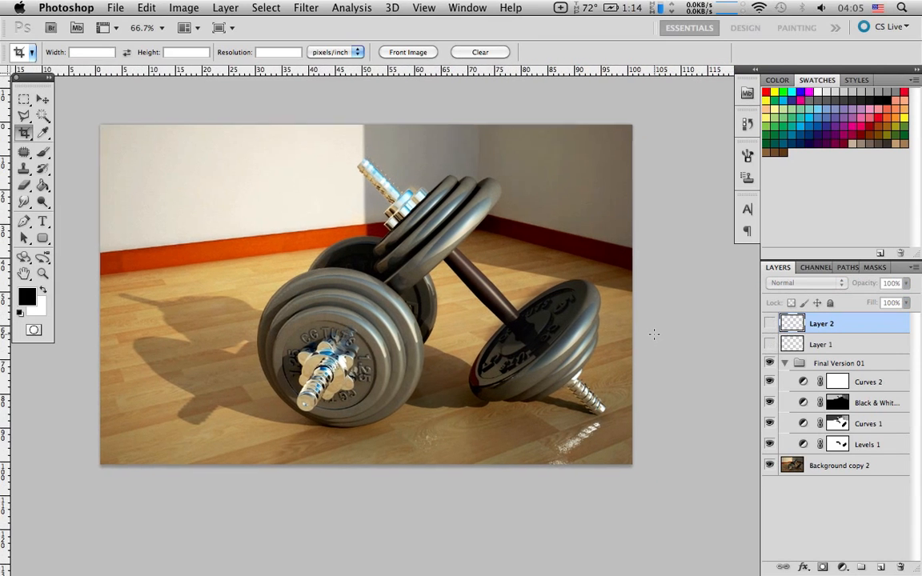
{"action": "scroll", "coordinate": [654, 333], "scroll_direction": "left", "scroll_amount": 6}
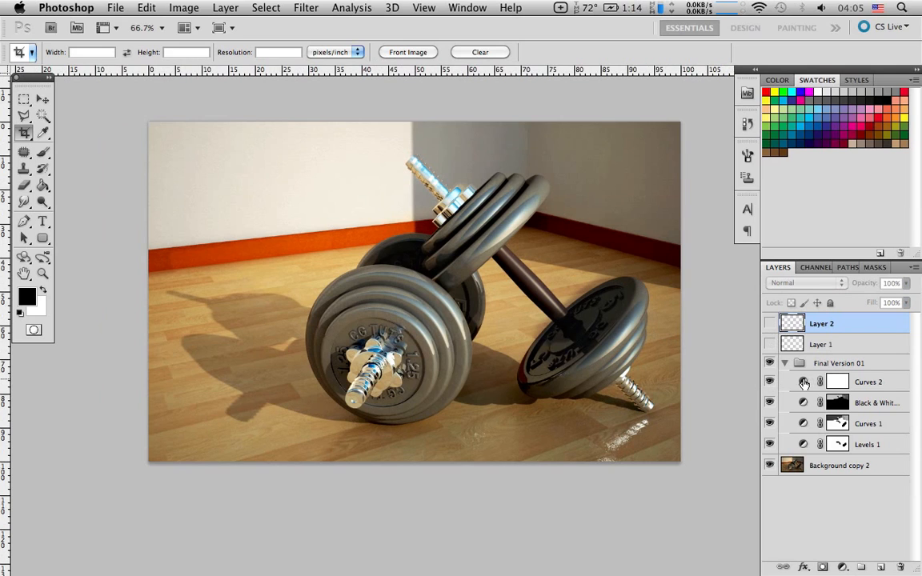
Check the Curves 2 adjustment's curve, and repeatedly compare the cropped image with and without the Final Version 01 group
{"action": "double_click", "coordinate": [803, 383]}
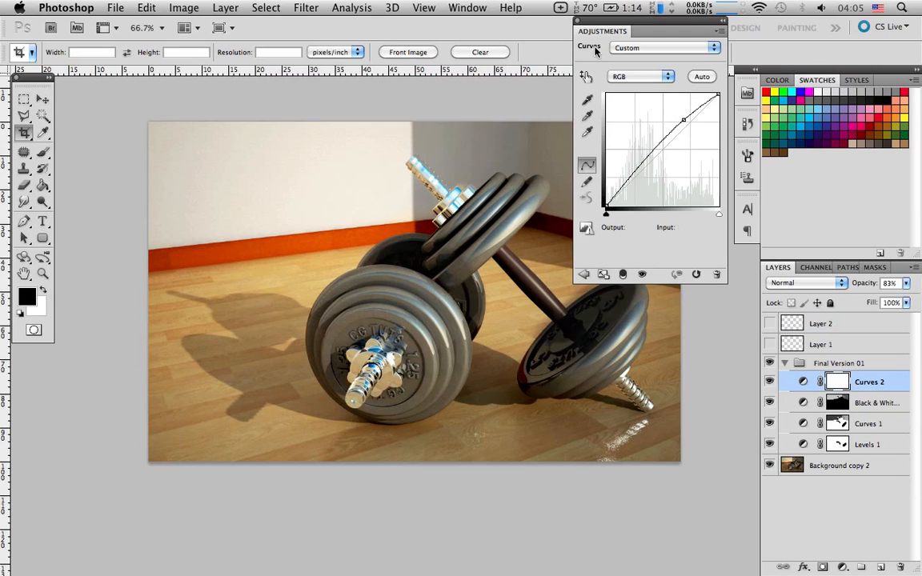
{"action": "left_click", "coordinate": [582, 20]}
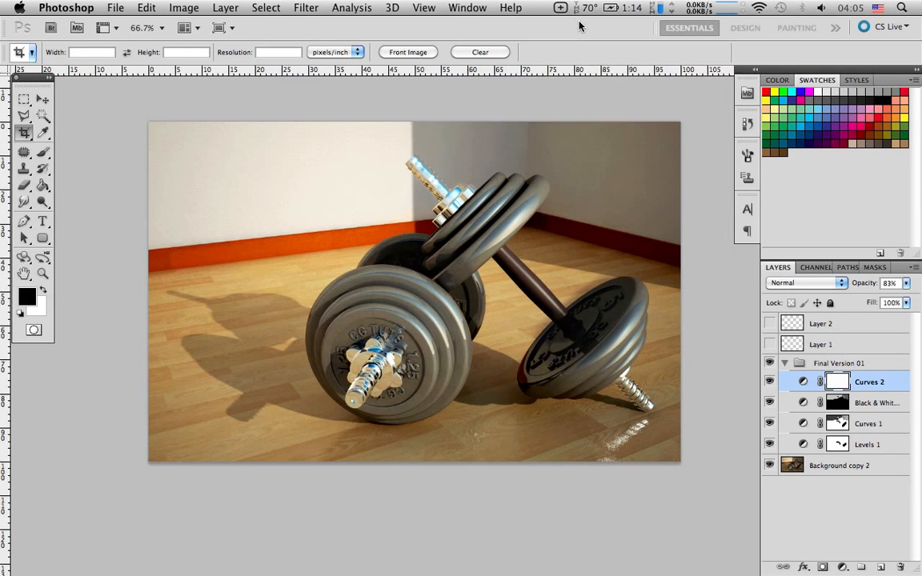
{"action": "left_click", "coordinate": [769, 364]}
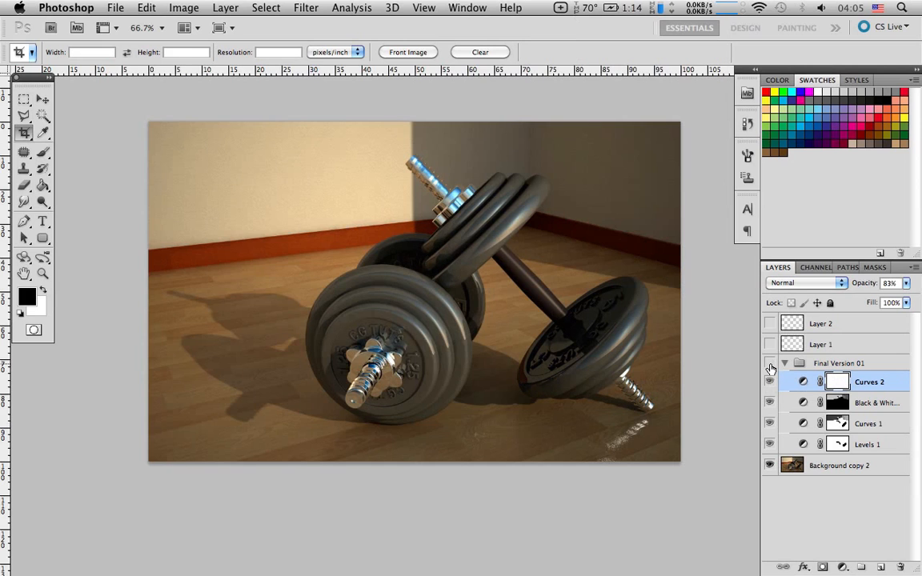
{"action": "left_click", "coordinate": [769, 364]}
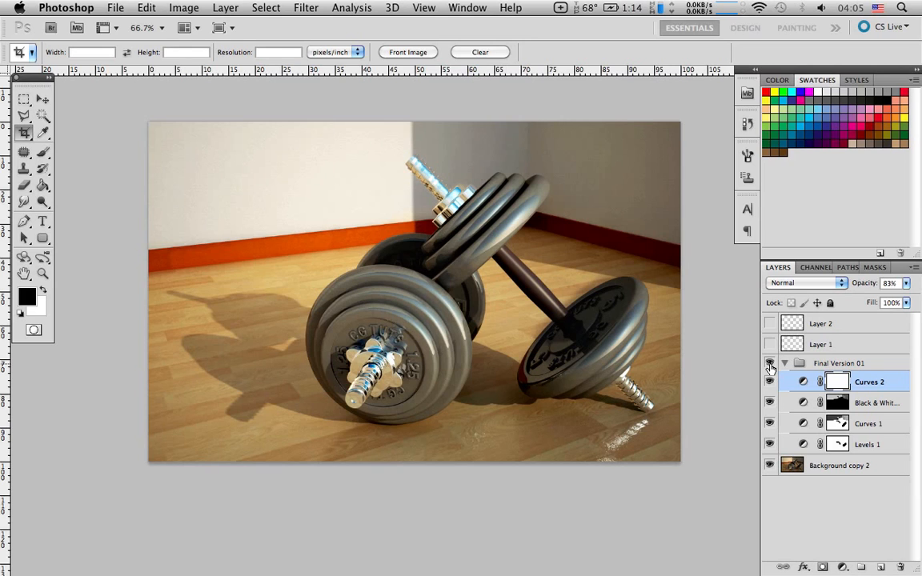
{"action": "left_click", "coordinate": [769, 364]}
{"action": "left_click", "coordinate": [769, 364]}
{"action": "left_click", "coordinate": [769, 364]}
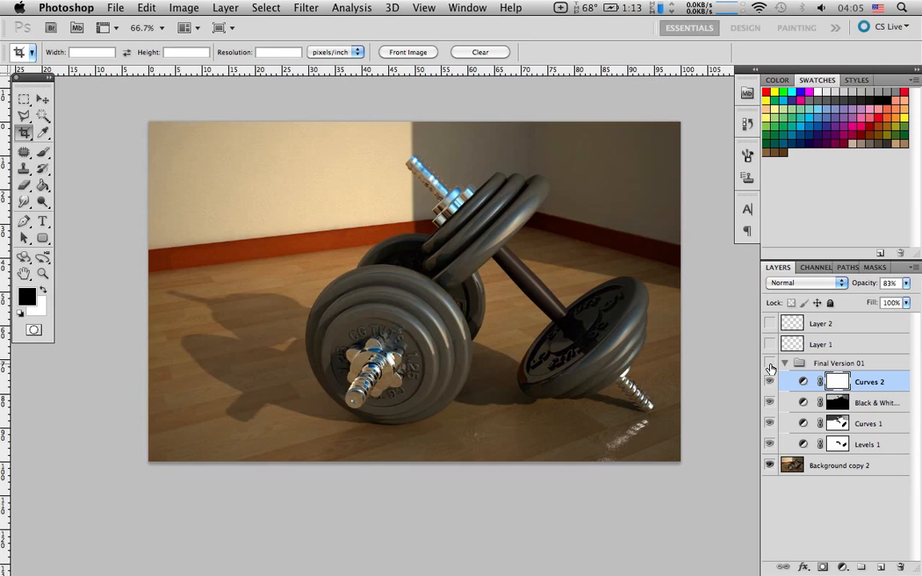
{"action": "left_click", "coordinate": [768, 364]}
{"action": "left_click", "coordinate": [769, 364]}
{"action": "left_click", "coordinate": [769, 364]}
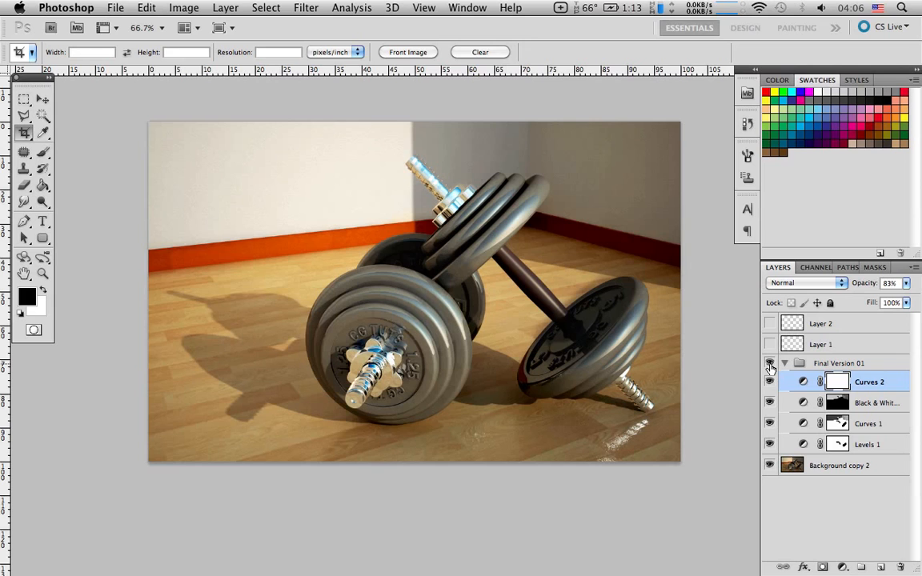
{"action": "left_click", "coordinate": [769, 364]}
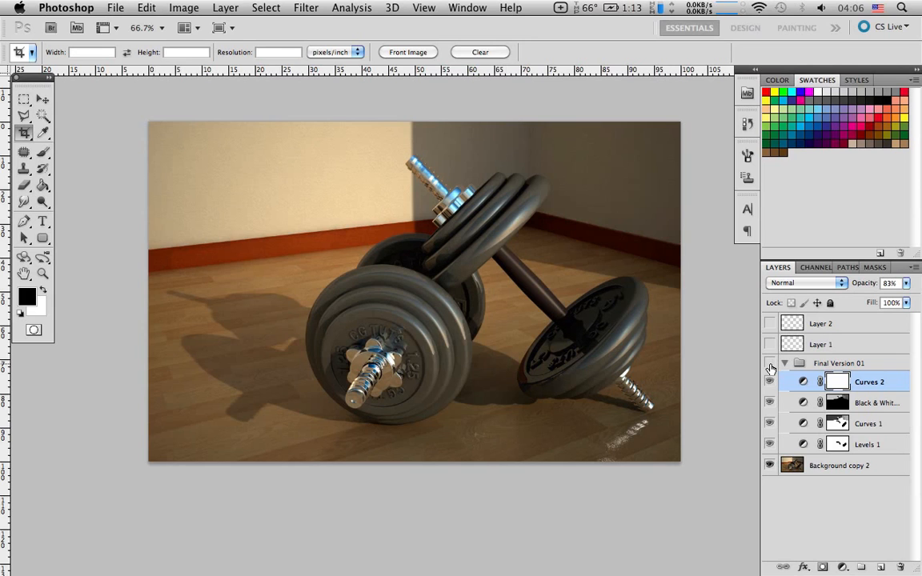
{"action": "left_click", "coordinate": [769, 364]}
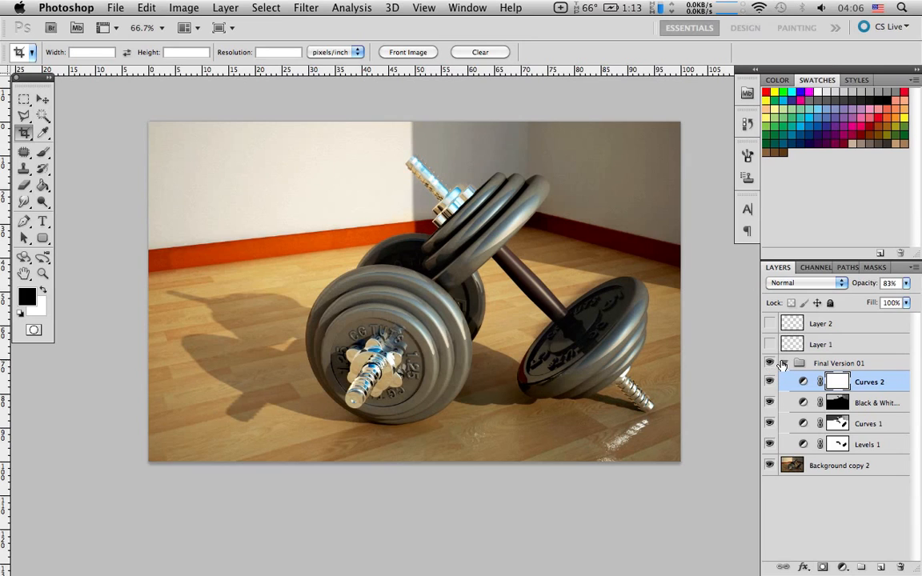
Collapse the Final Version 01 group and compare the image with and without it, briefly reviewing its adjustment layers in between
{"action": "left_click", "coordinate": [783, 364]}
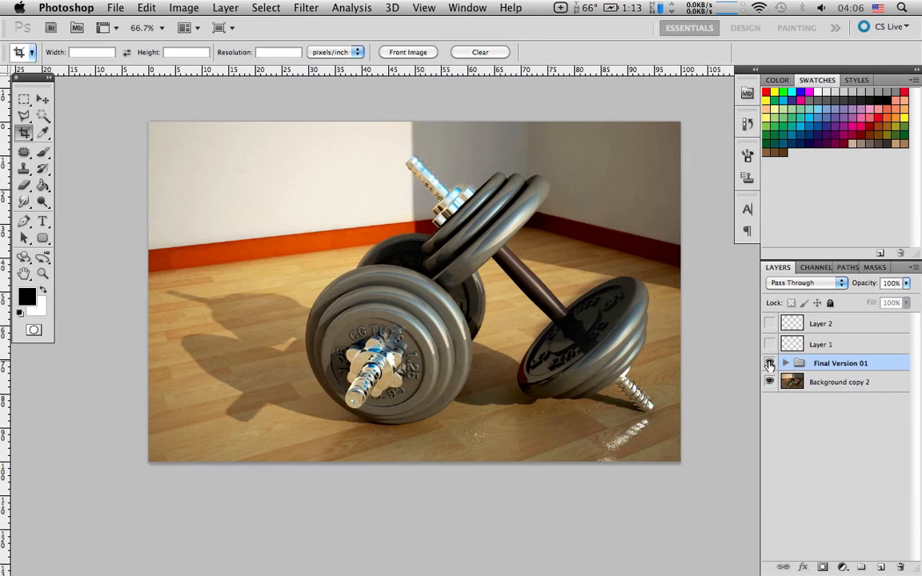
{"action": "left_click", "coordinate": [769, 364]}
{"action": "left_click", "coordinate": [768, 364]}
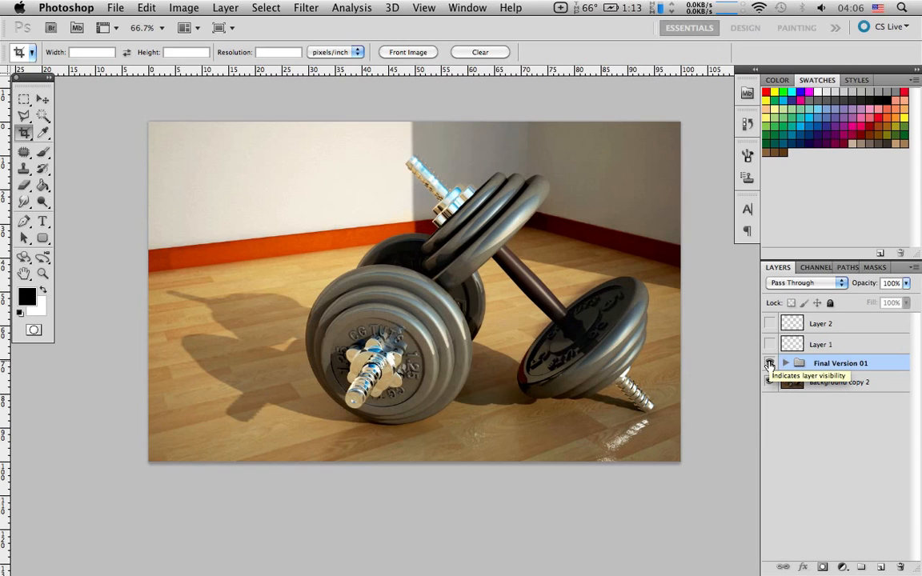
{"action": "left_click", "coordinate": [784, 364]}
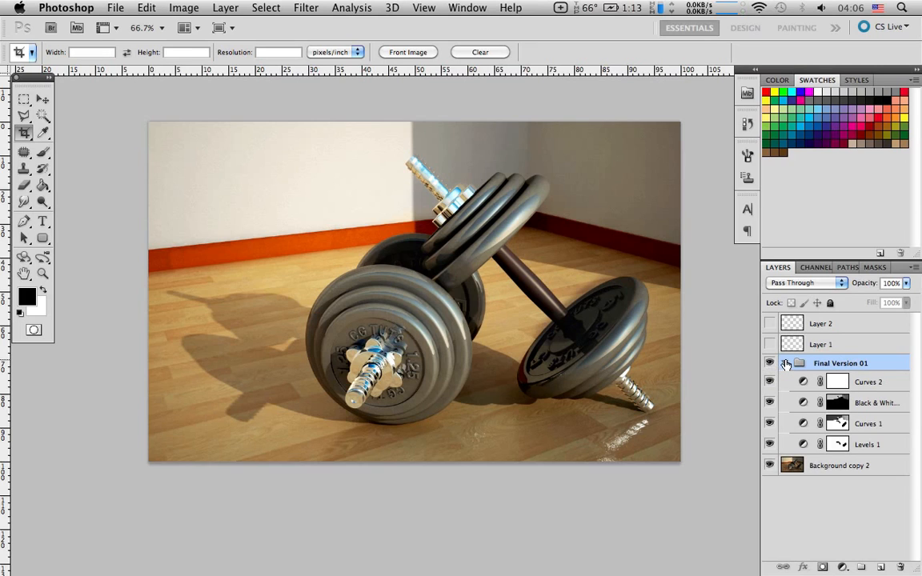
{"action": "left_click", "coordinate": [785, 363]}
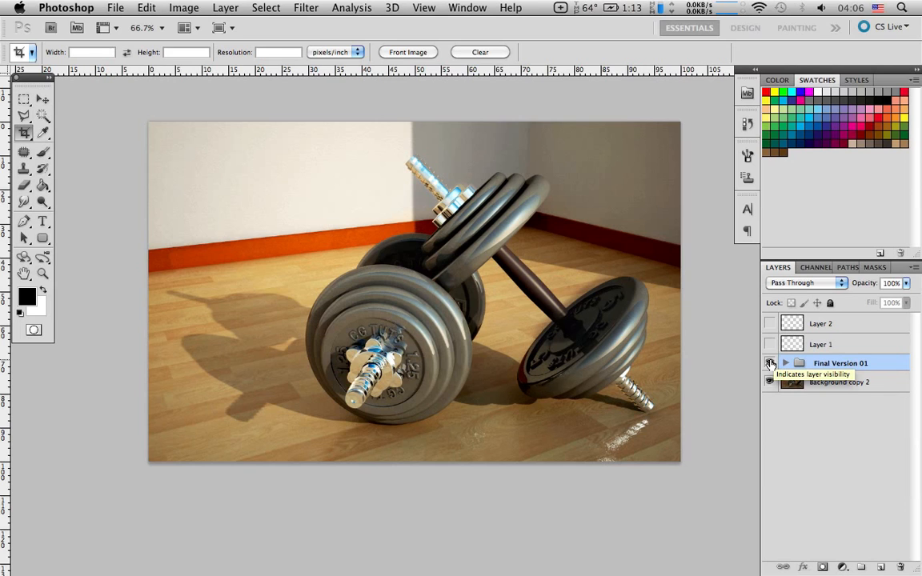
{"action": "left_click", "coordinate": [769, 364]}
{"action": "left_click", "coordinate": [769, 363]}
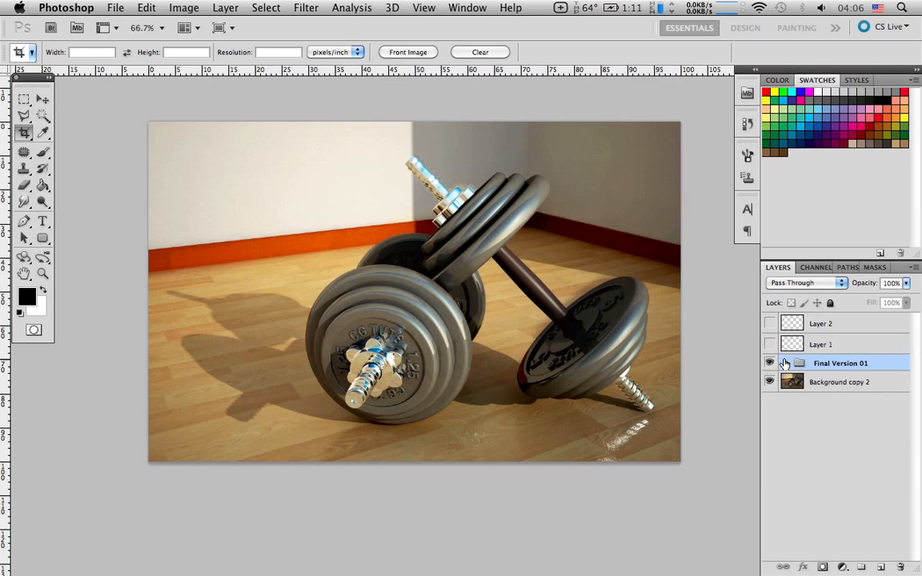
Compare the image once more with the Final Version 01 group expanded and collapsed, leaving the group collapsed and visible
{"action": "left_click", "coordinate": [784, 363]}
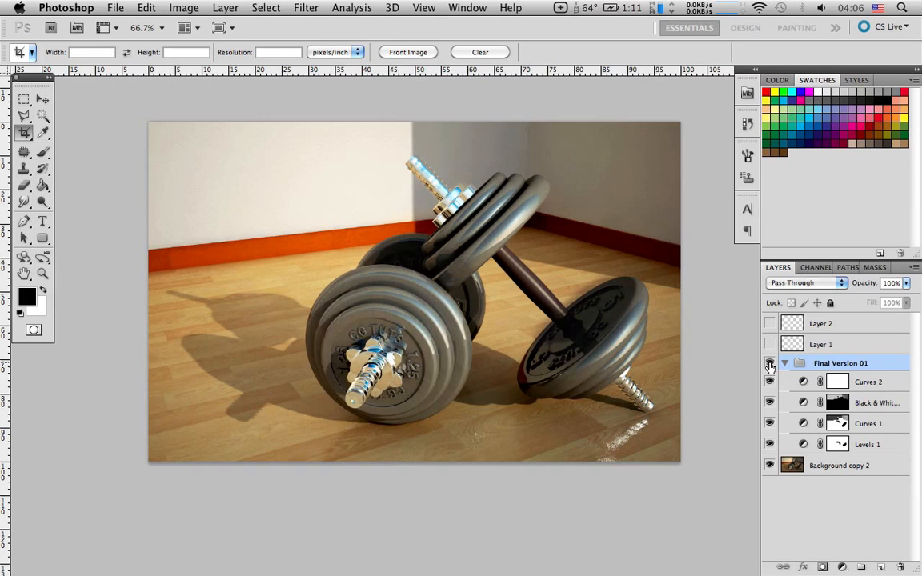
{"action": "left_click", "coordinate": [769, 364]}
{"action": "left_click", "coordinate": [769, 364]}
{"action": "left_click", "coordinate": [786, 365]}
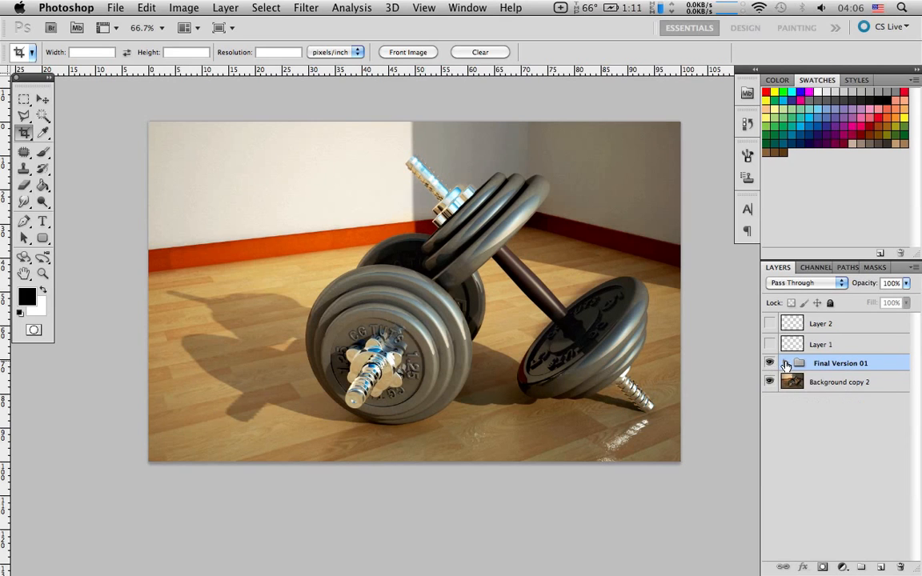
{"action": "left_click", "coordinate": [769, 364]}
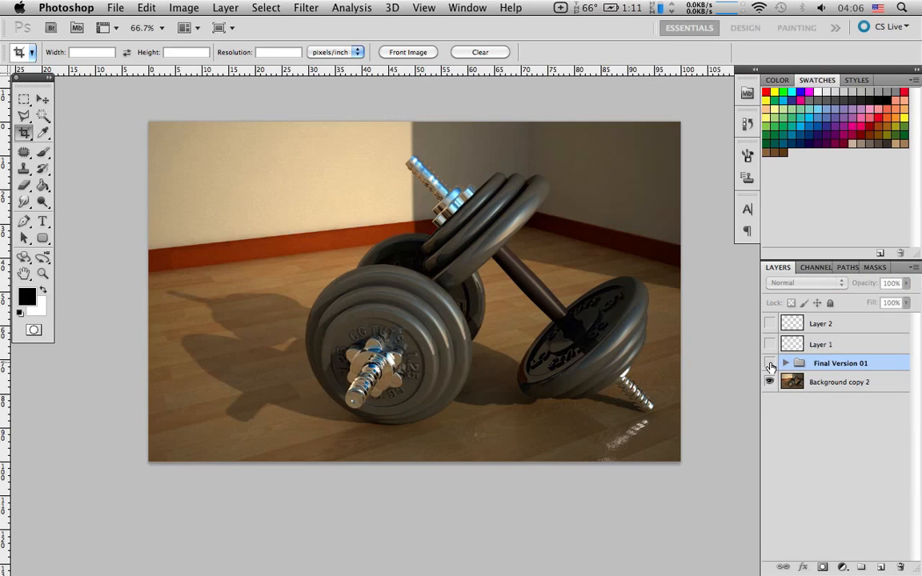
{"action": "left_click", "coordinate": [769, 364]}
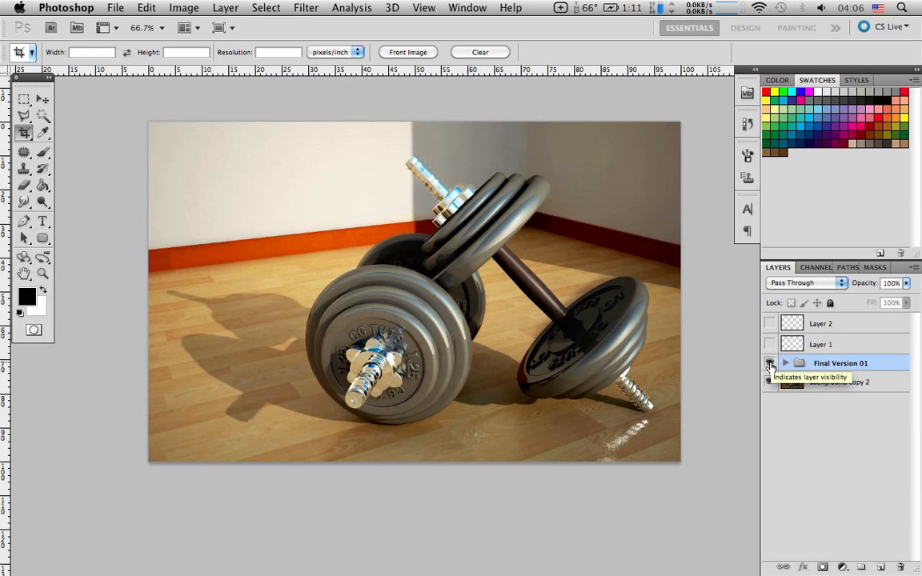